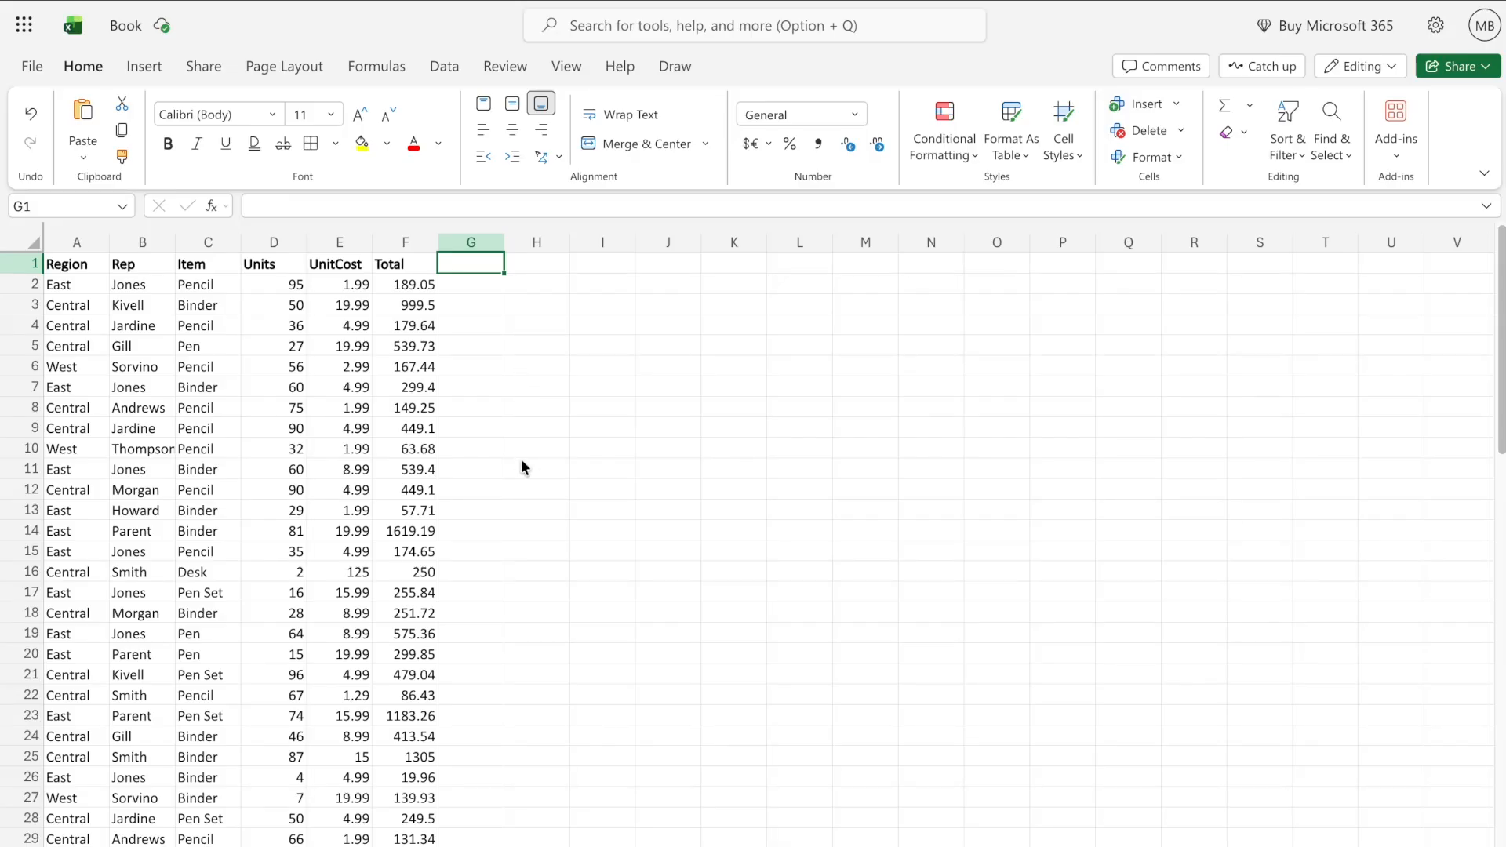
Examine the sales table column by column, from Order Month through Sales, including sample UnitCost and Sales values
{"action": "left_click", "coordinate": [157, 846]}
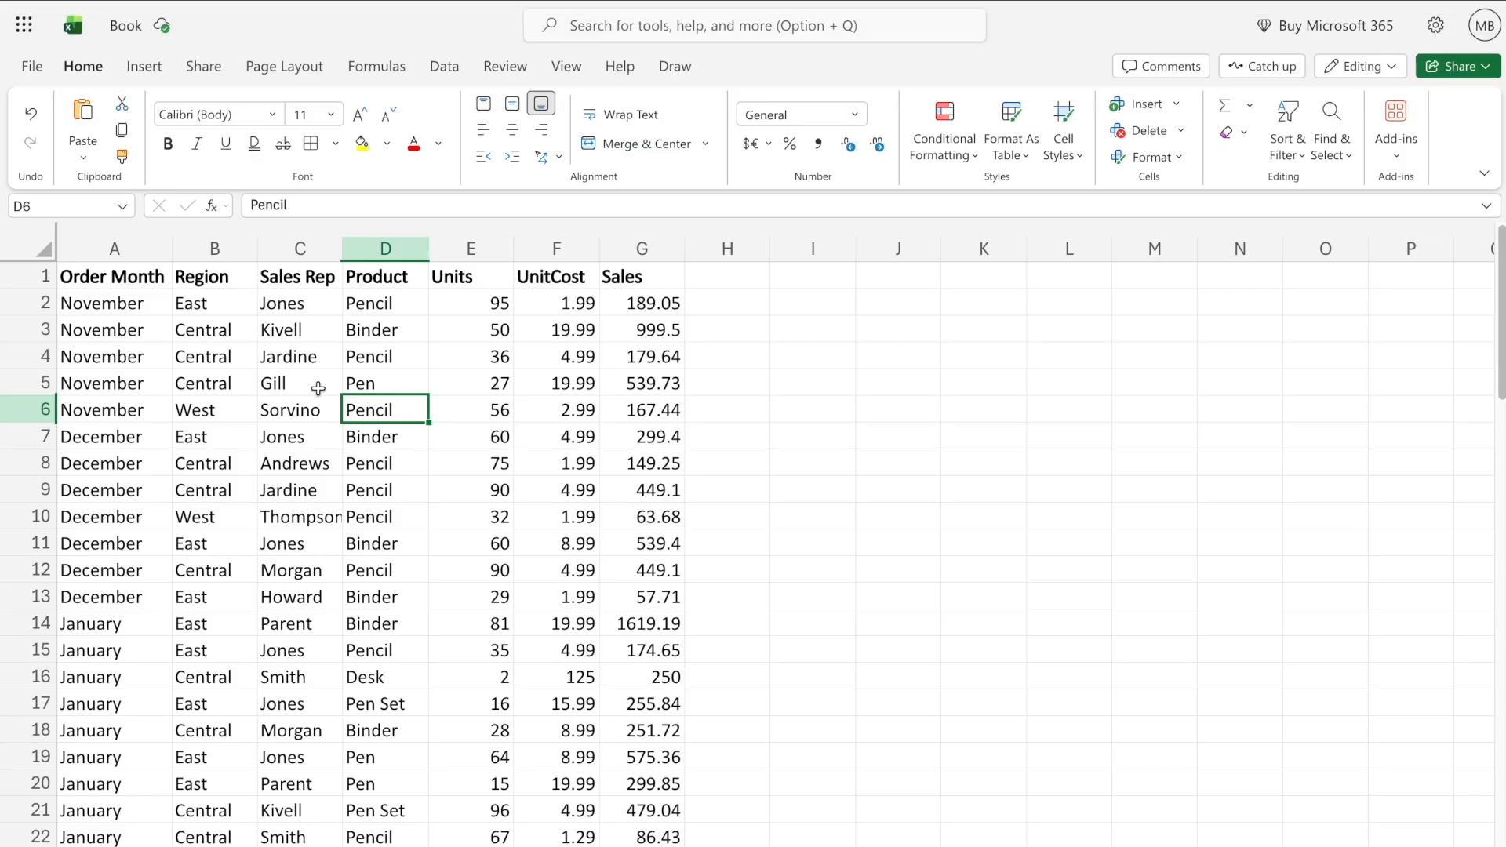
{"action": "left_click", "coordinate": [116, 249]}
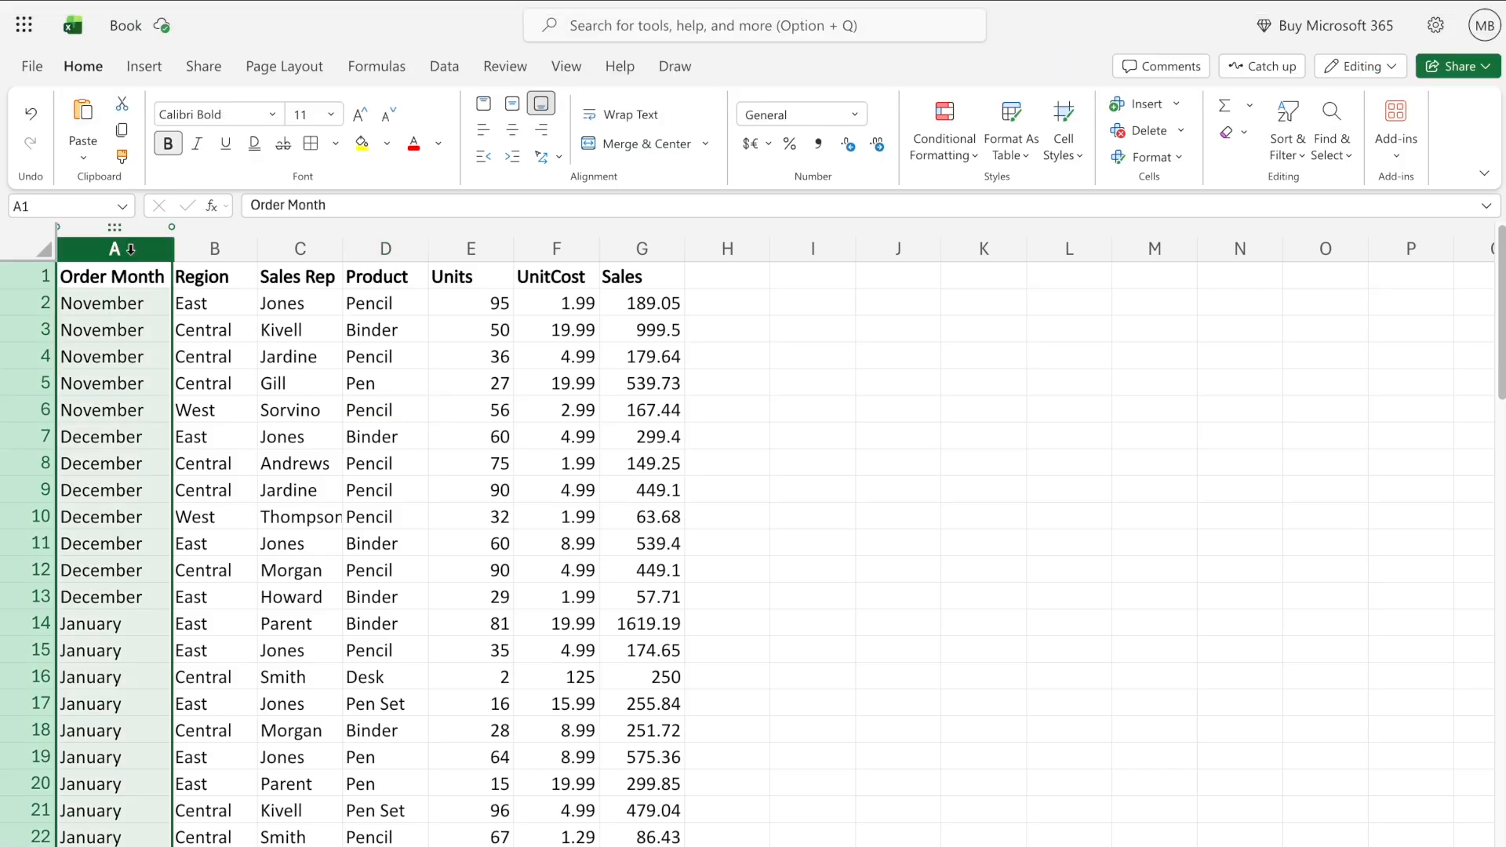
{"action": "left_click", "coordinate": [217, 248]}
{"action": "left_click", "coordinate": [312, 247]}
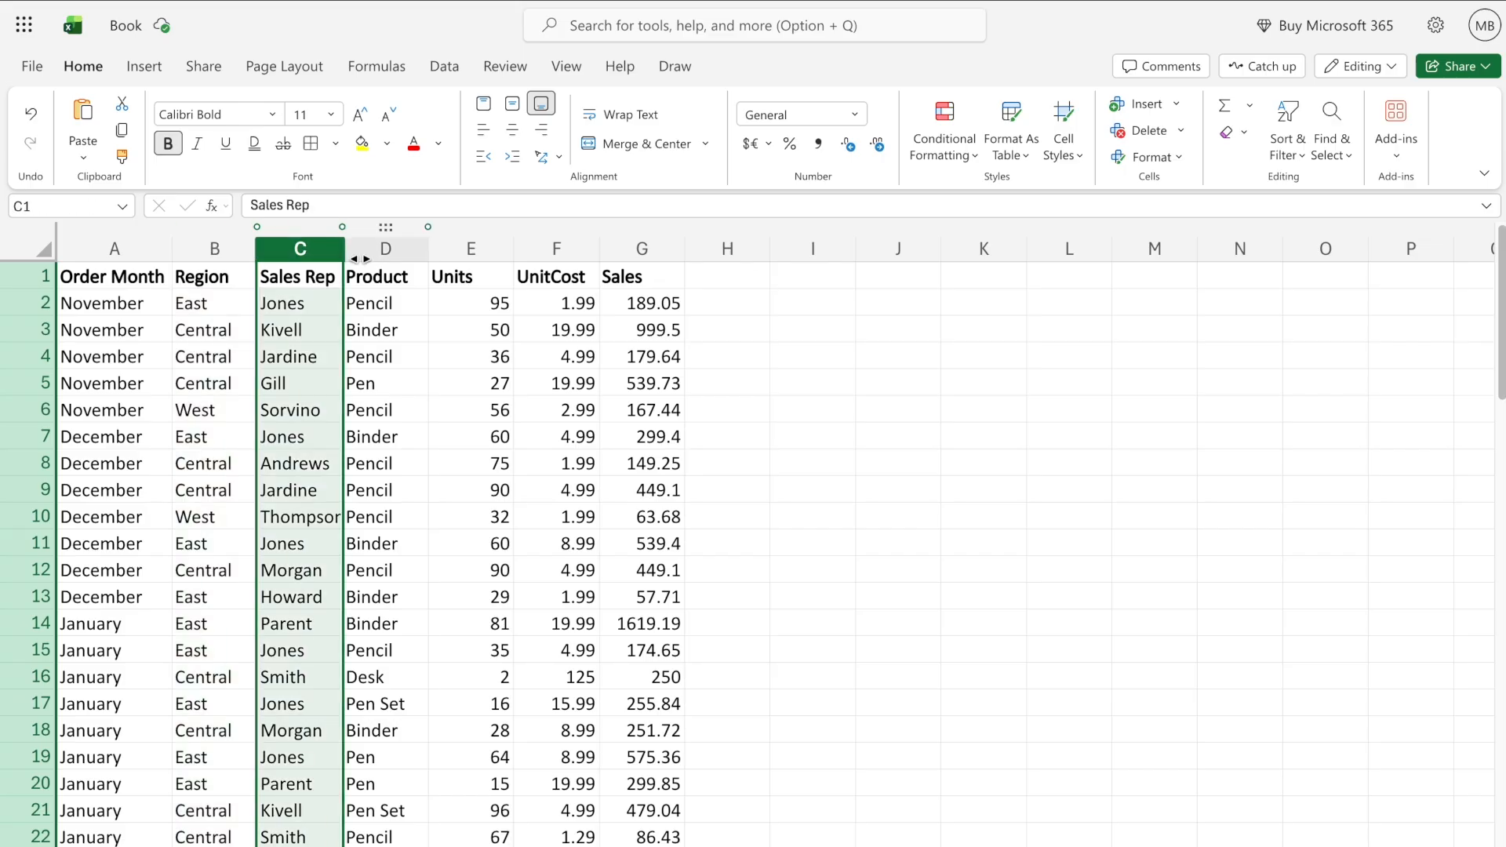
{"action": "left_click", "coordinate": [392, 248]}
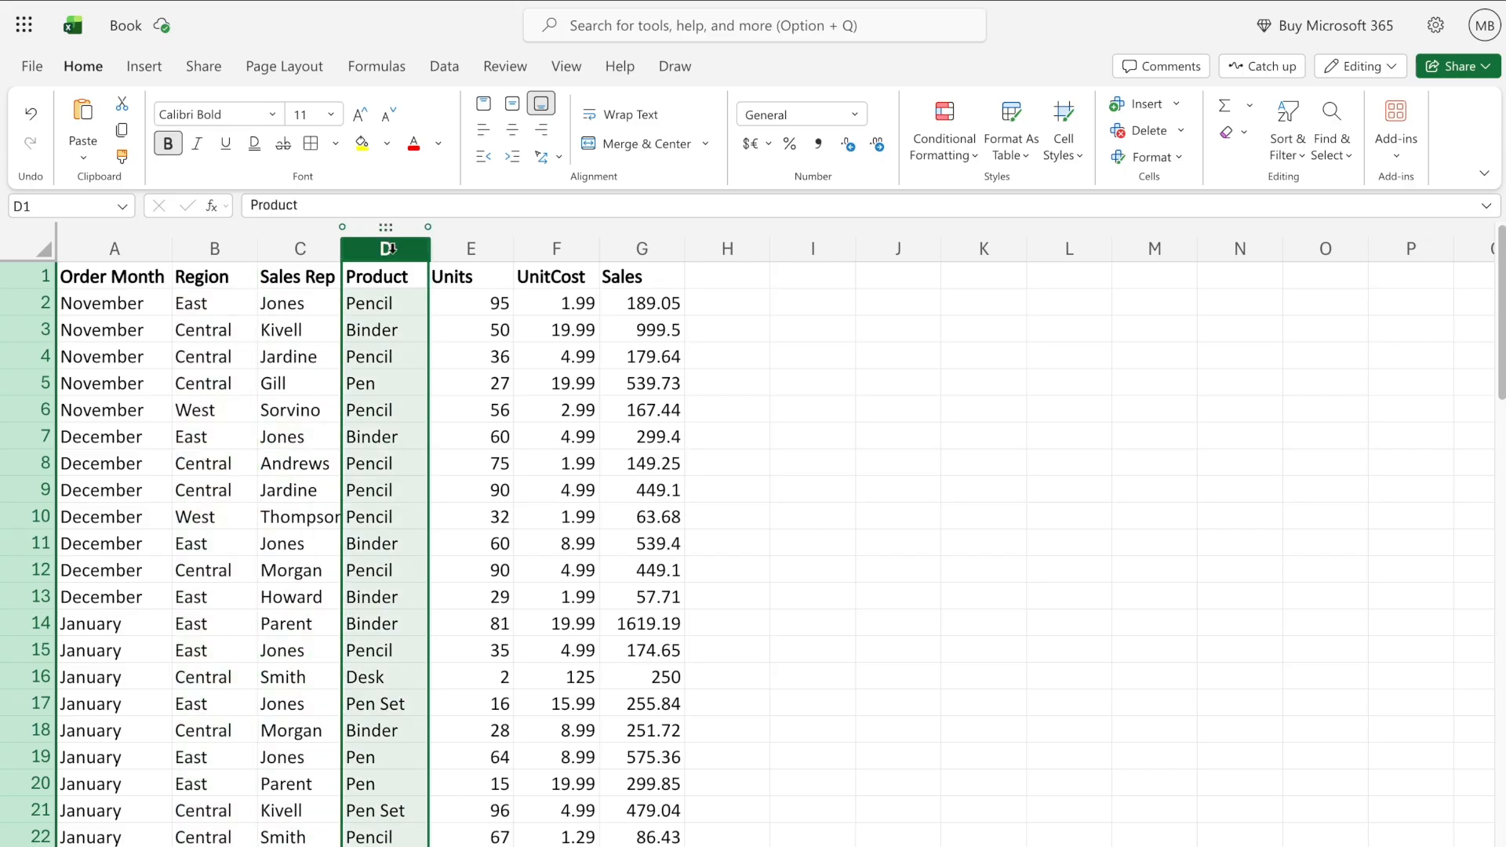
{"action": "left_click", "coordinate": [472, 248]}
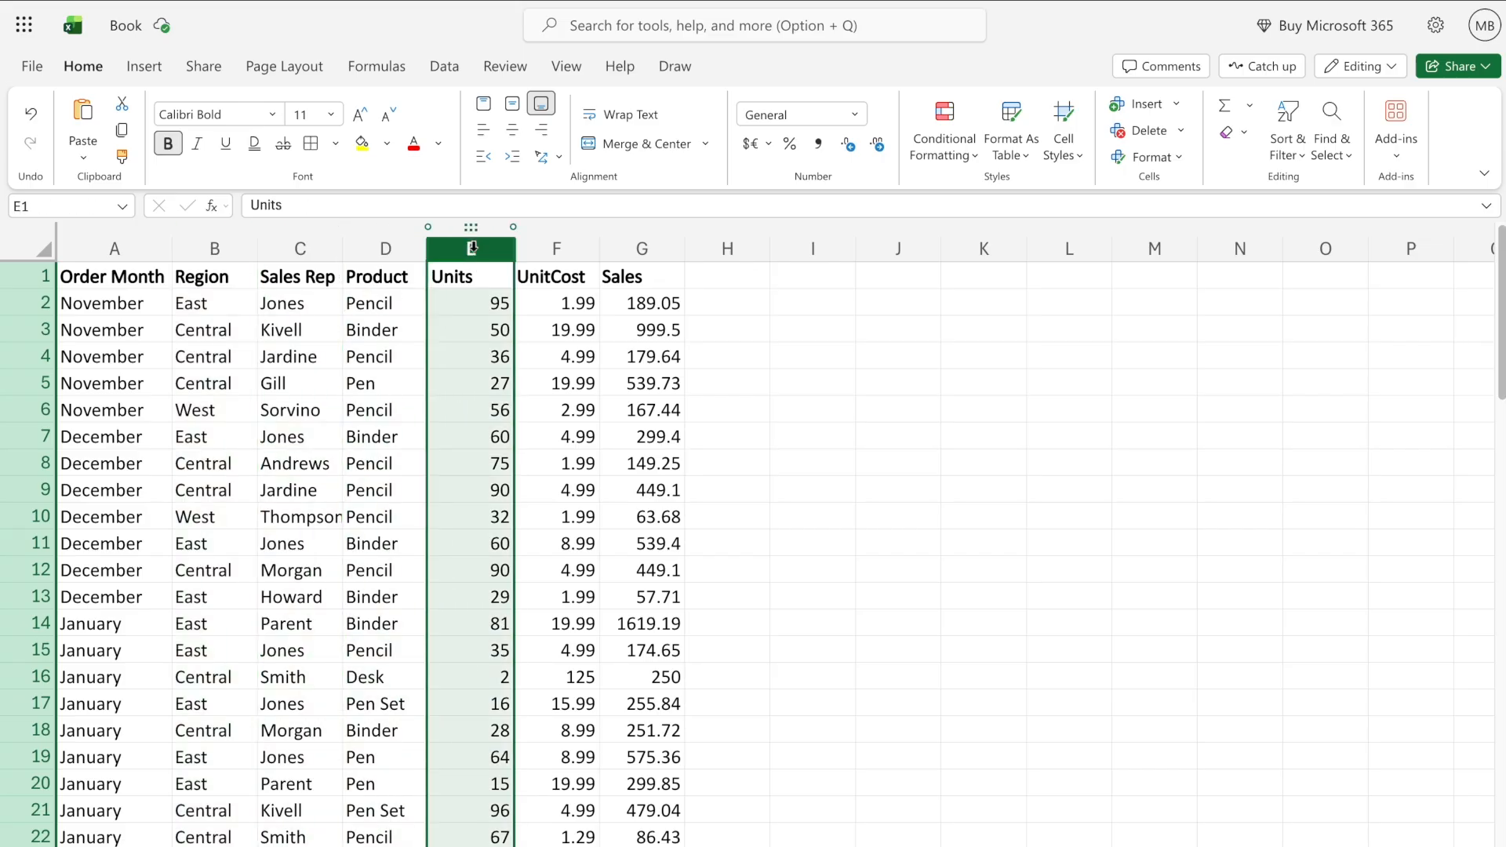
{"action": "left_click", "coordinate": [561, 249]}
{"action": "left_click", "coordinate": [640, 247]}
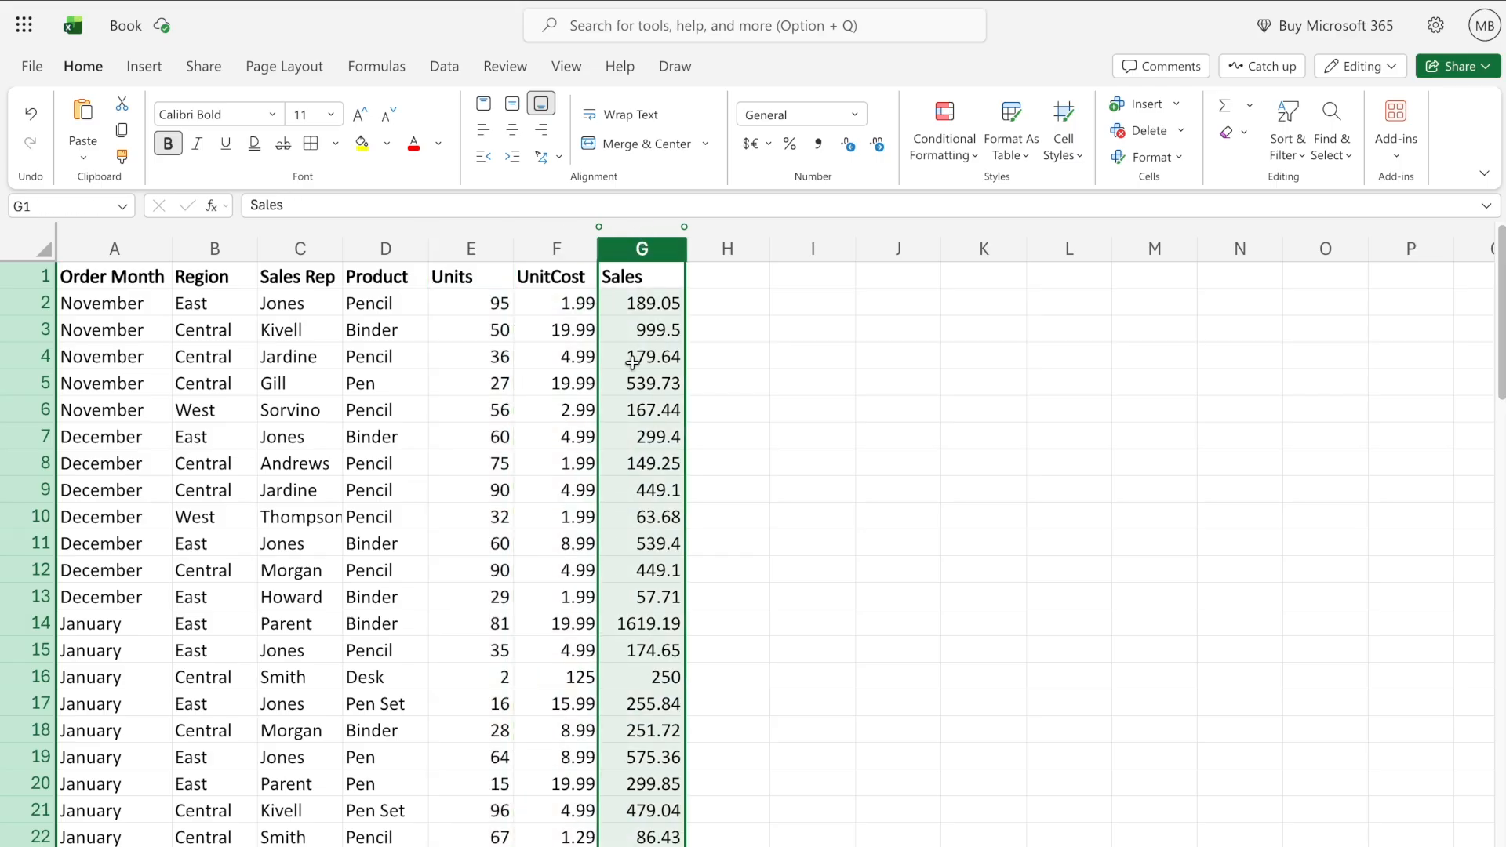
{"action": "left_click", "coordinate": [553, 385]}
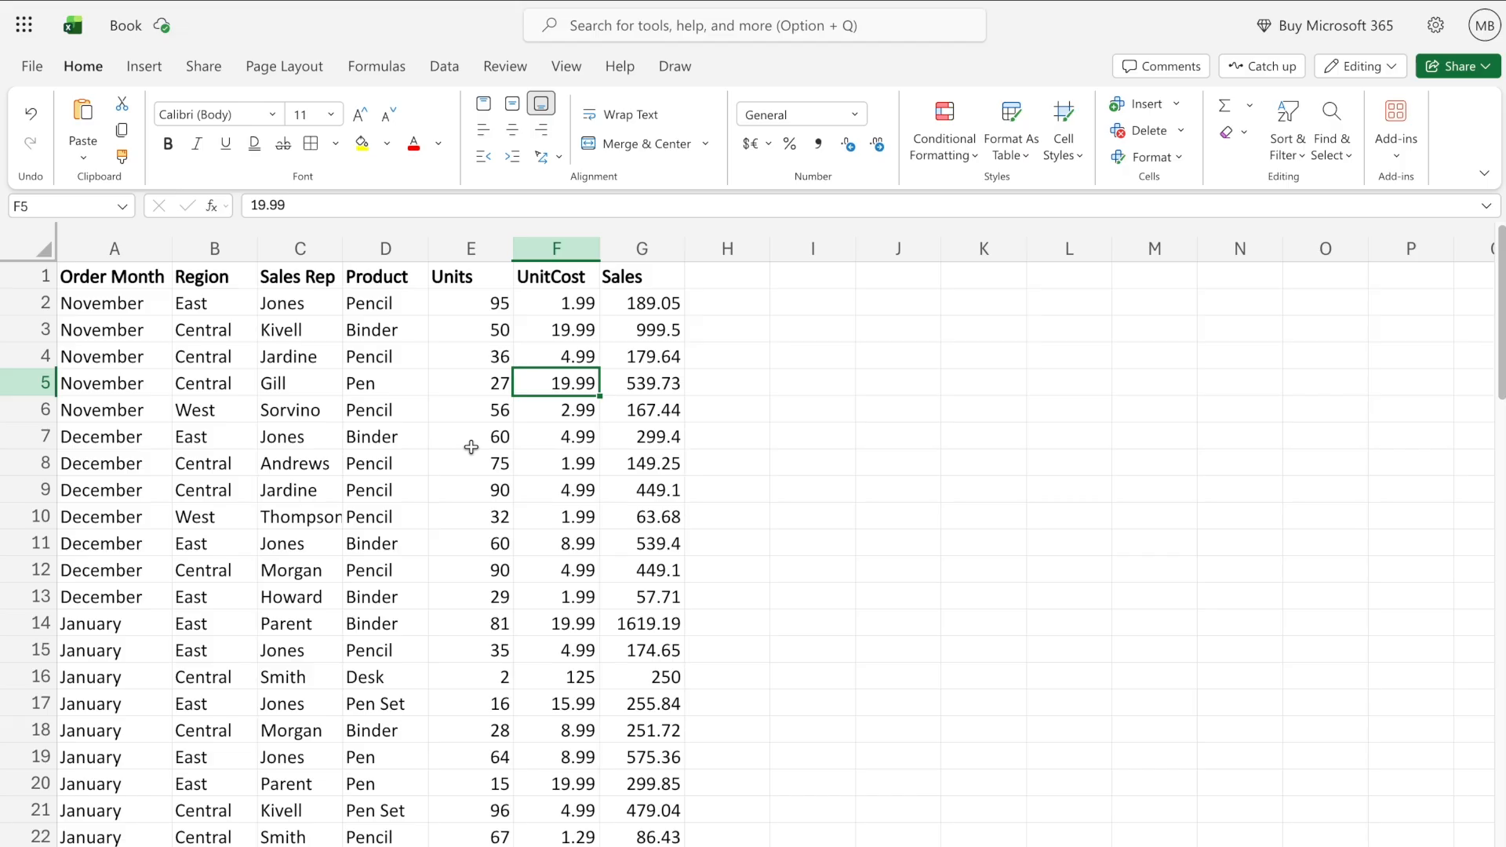
{"action": "left_click", "coordinate": [637, 363]}
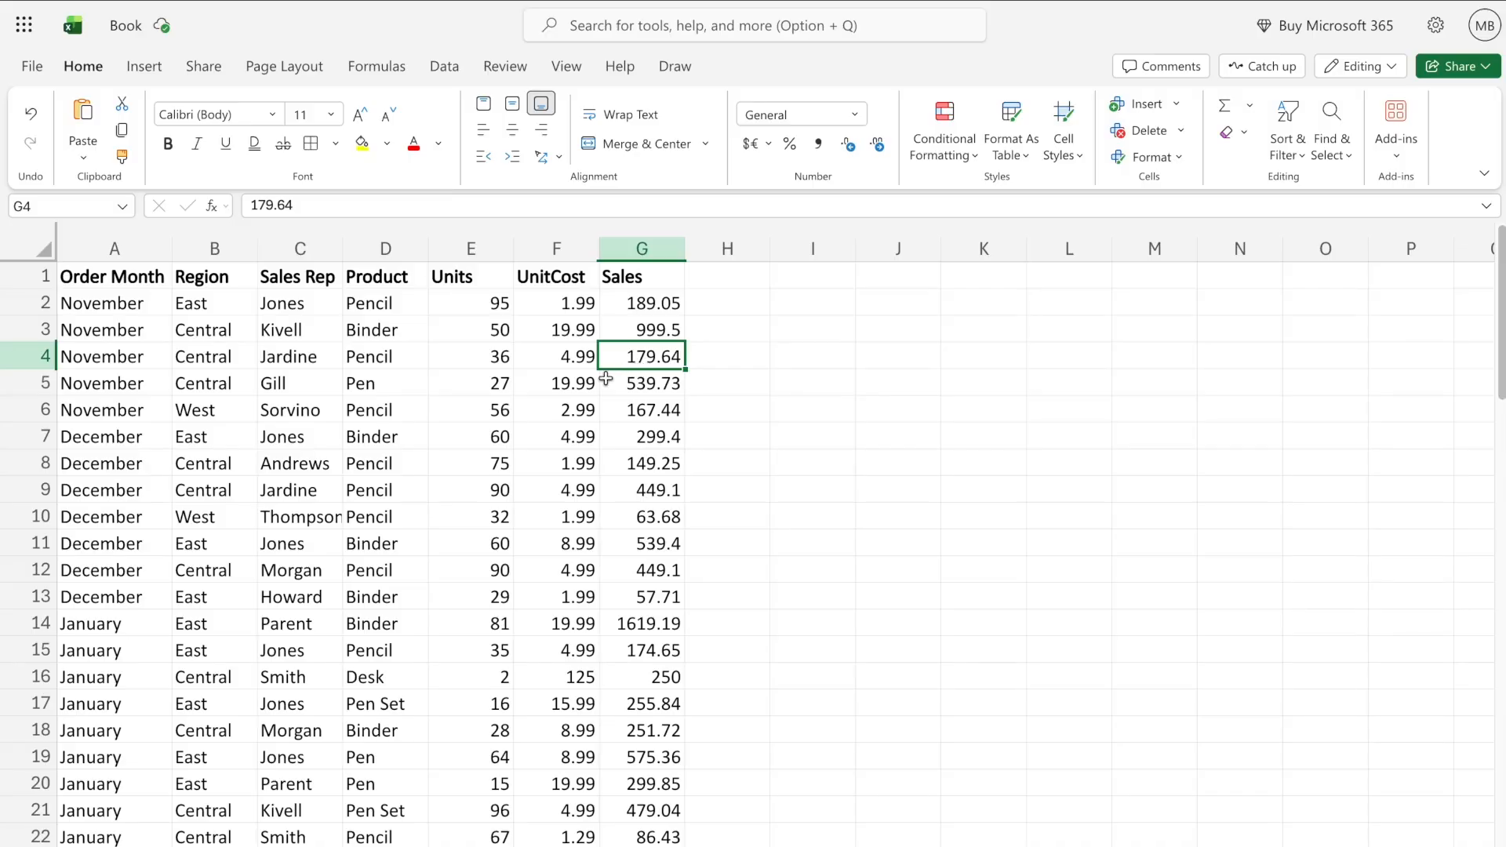
{"action": "left_click", "coordinate": [509, 385]}
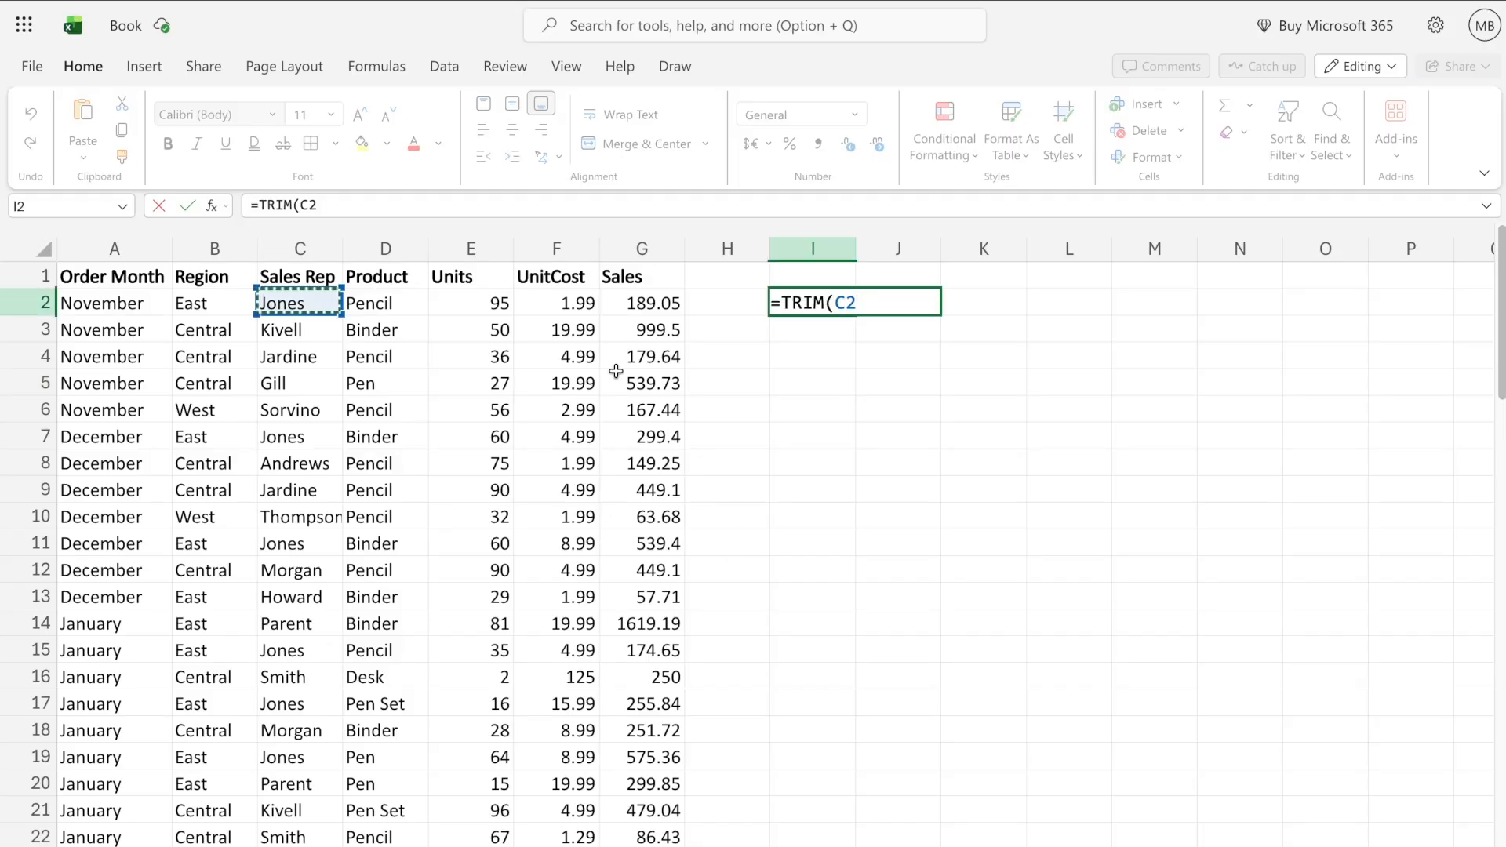
Discard the unfinished TRIM formula in cell I2 and look over the Sales Rep column
{"action": "key", "text": "Escape"}
{"action": "left_click", "coordinate": [300, 246]}
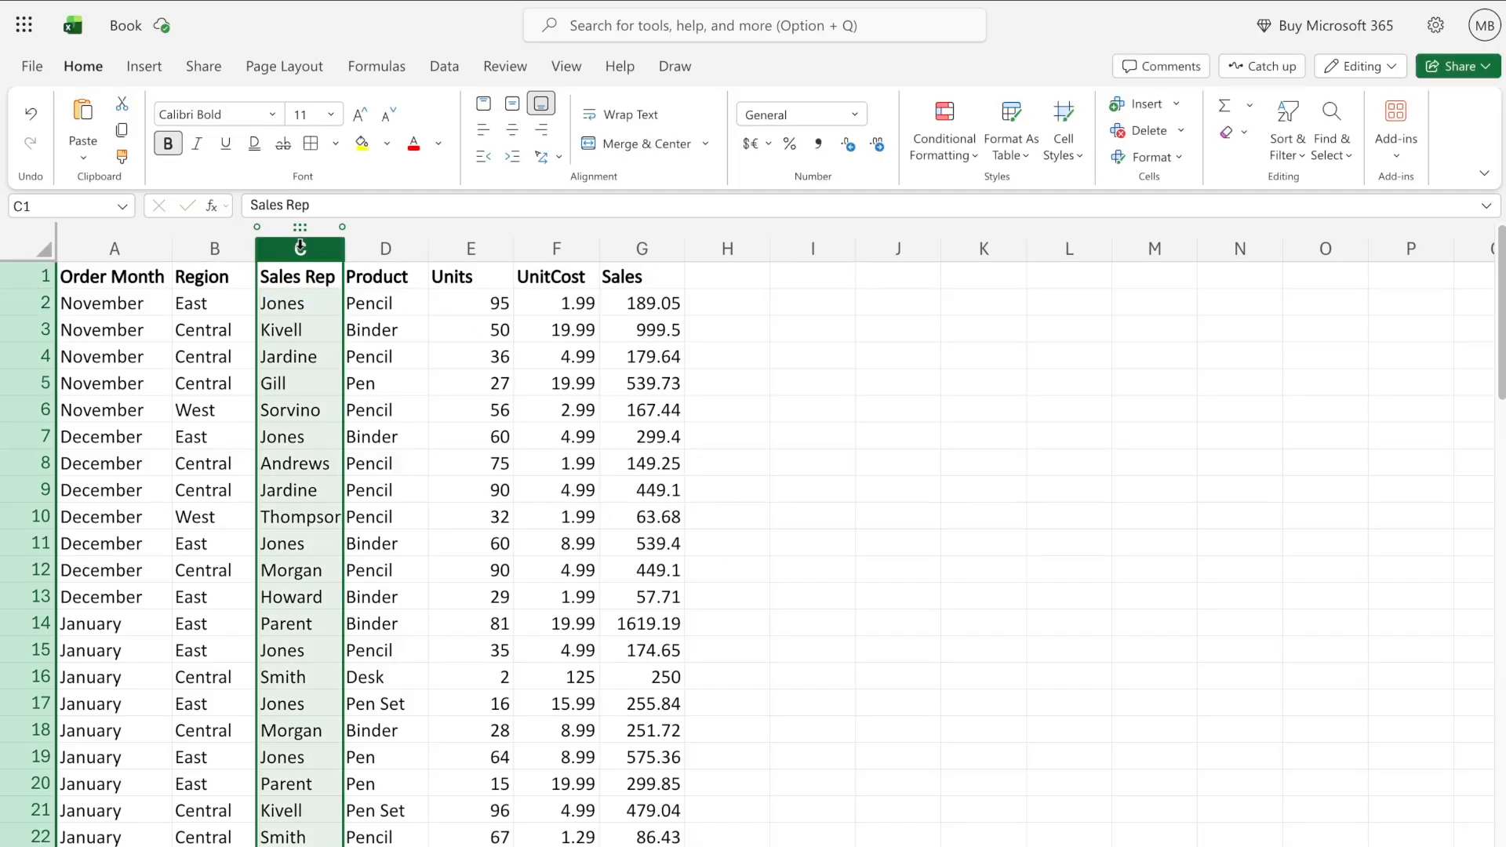
{"action": "left_click", "coordinate": [385, 329]}
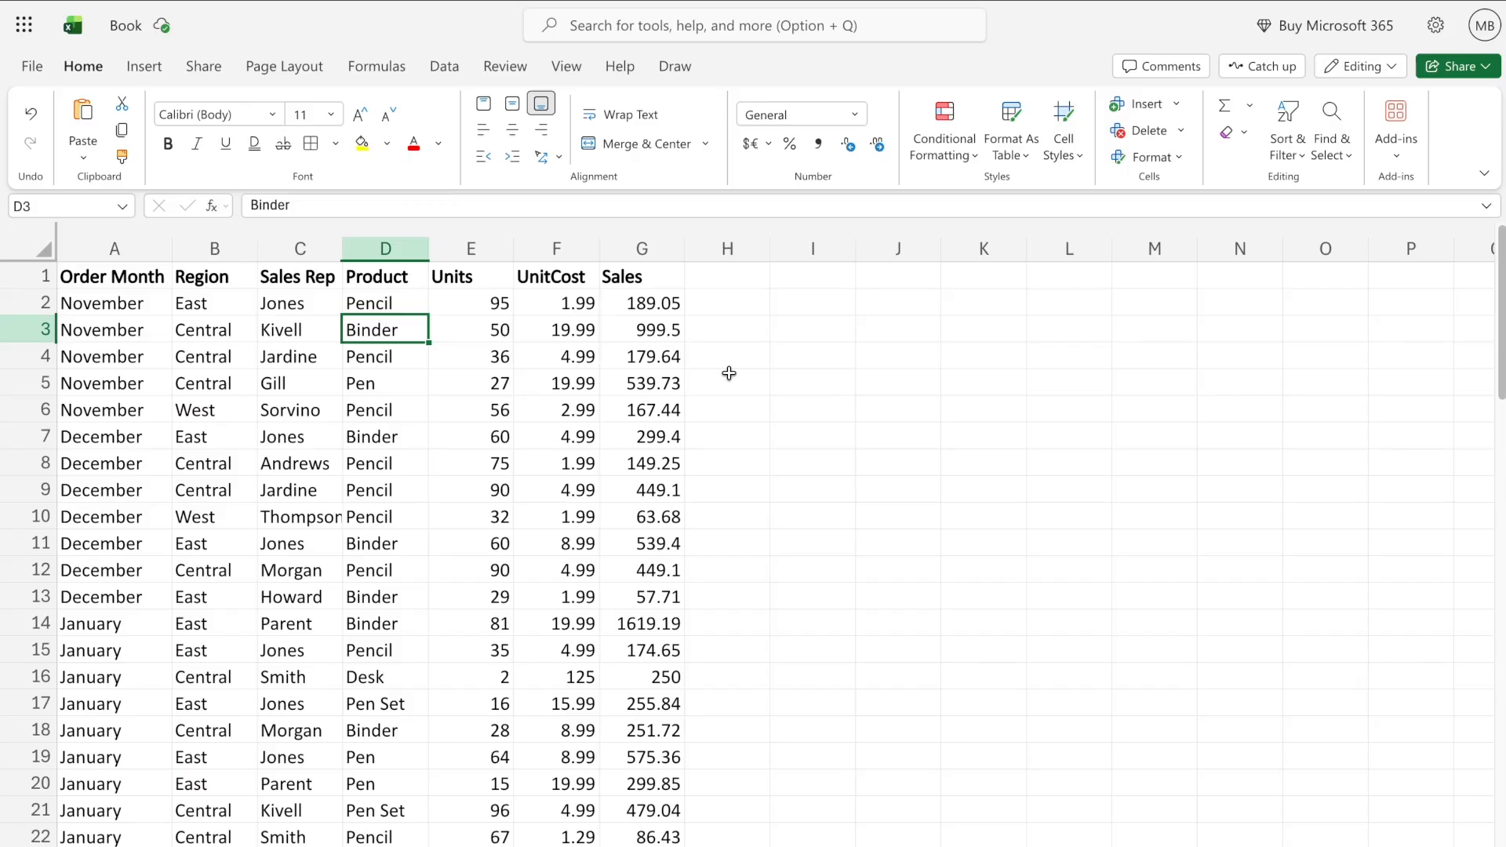
Enter the labels Total Sales, Total Orders and Average Sales in cells I3, I4 and I5
{"action": "left_click", "coordinate": [773, 334]}
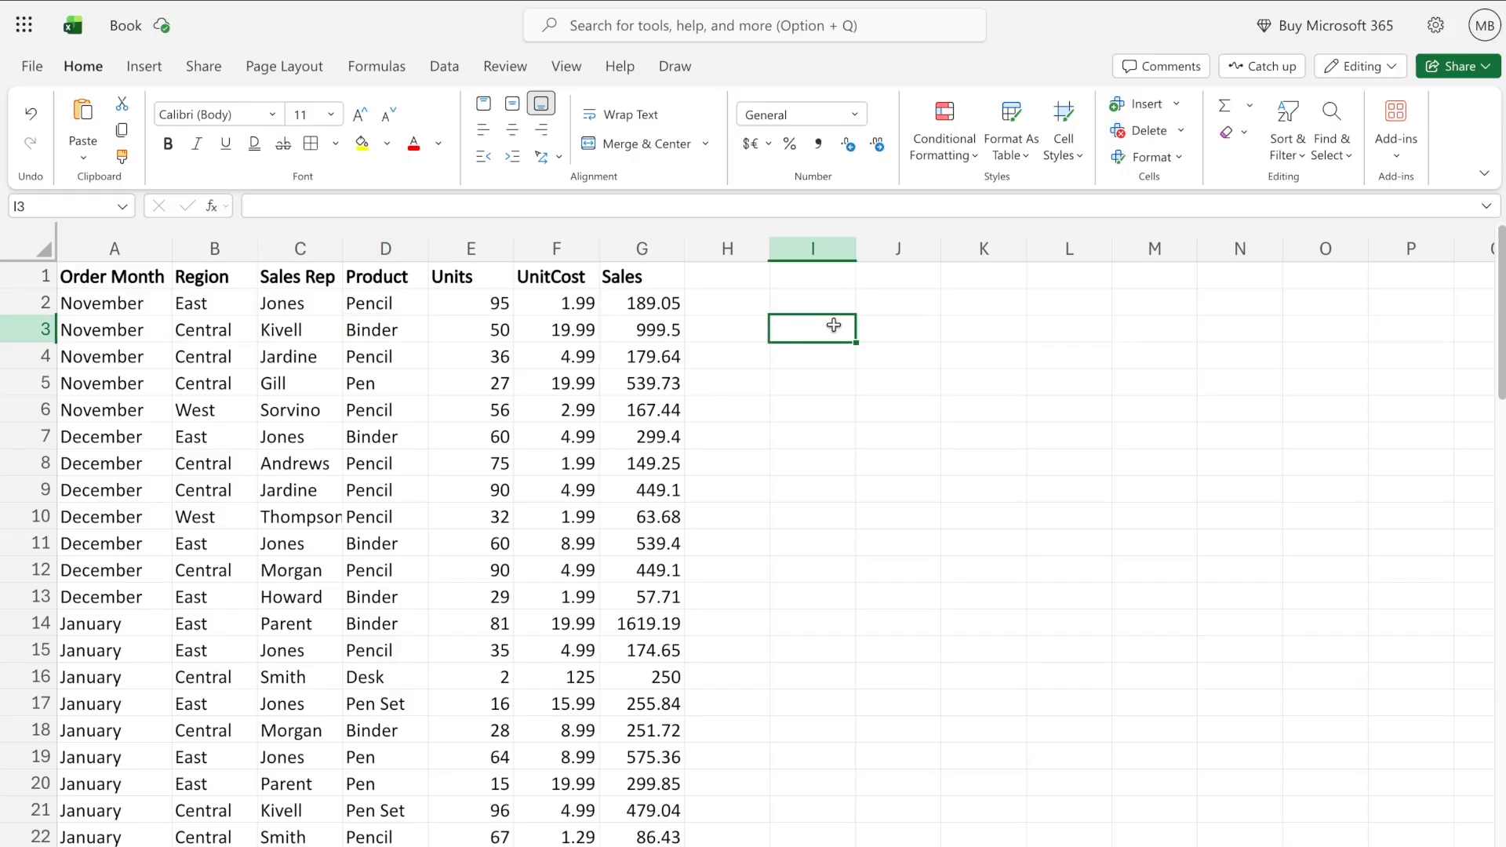
{"action": "type", "text": "To"}
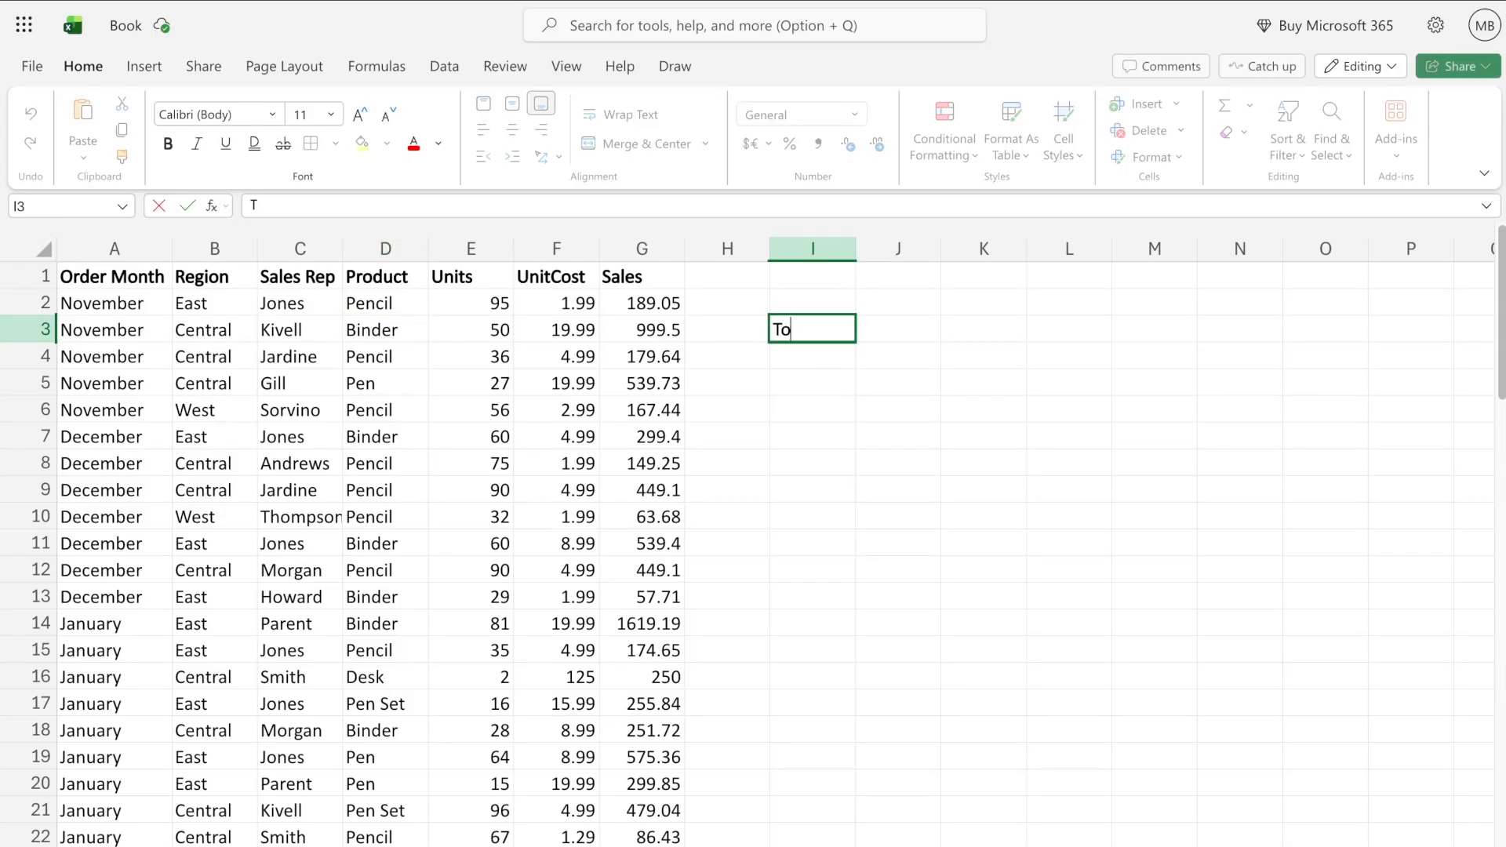
{"action": "type", "text": "tal Sales"}
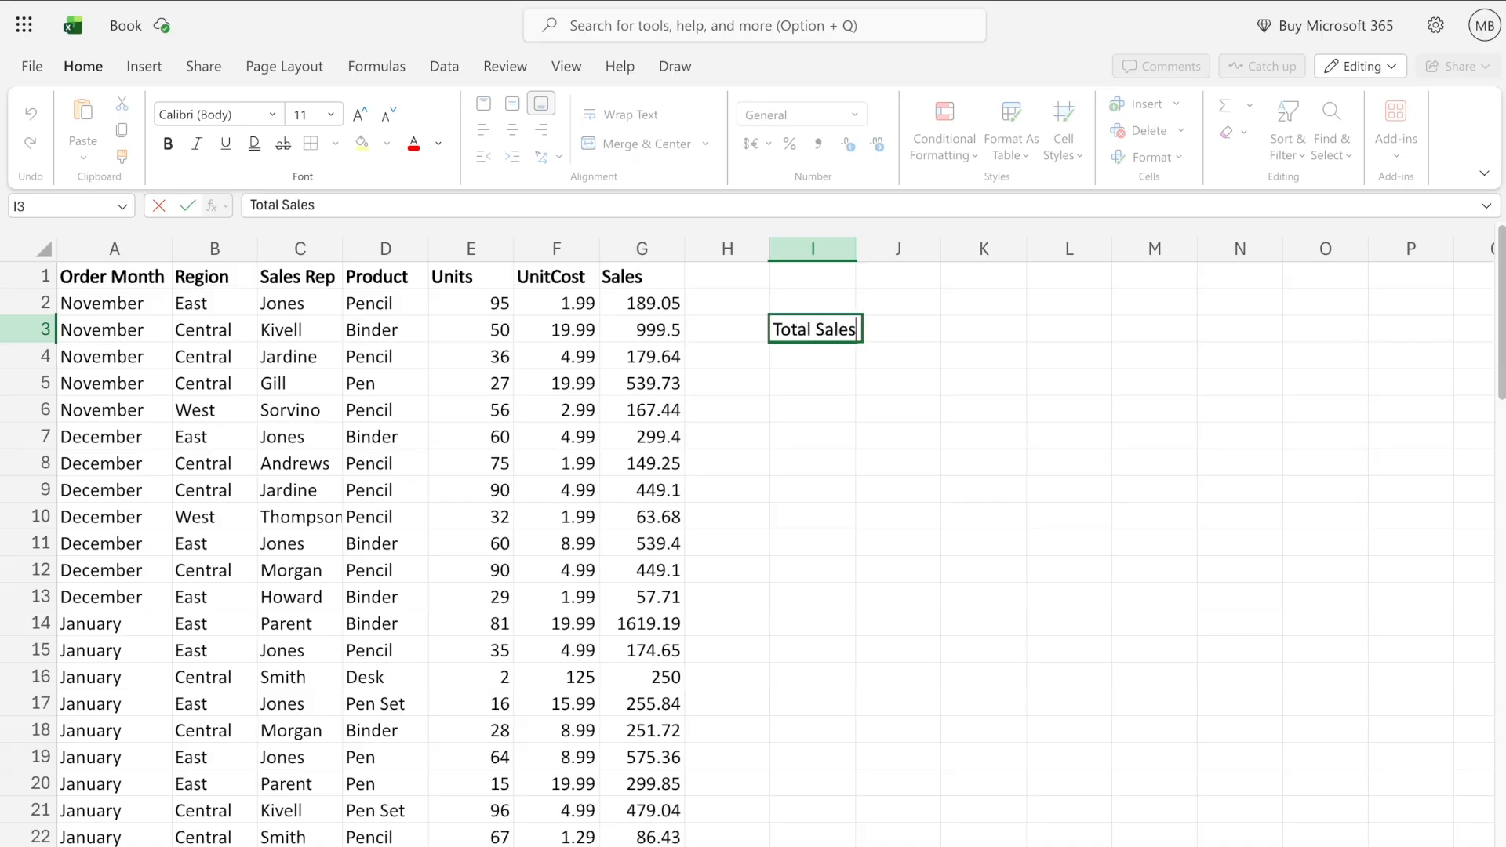
{"action": "key", "text": "Return"}
{"action": "key", "text": "Up"}
{"action": "key", "text": "Down"}
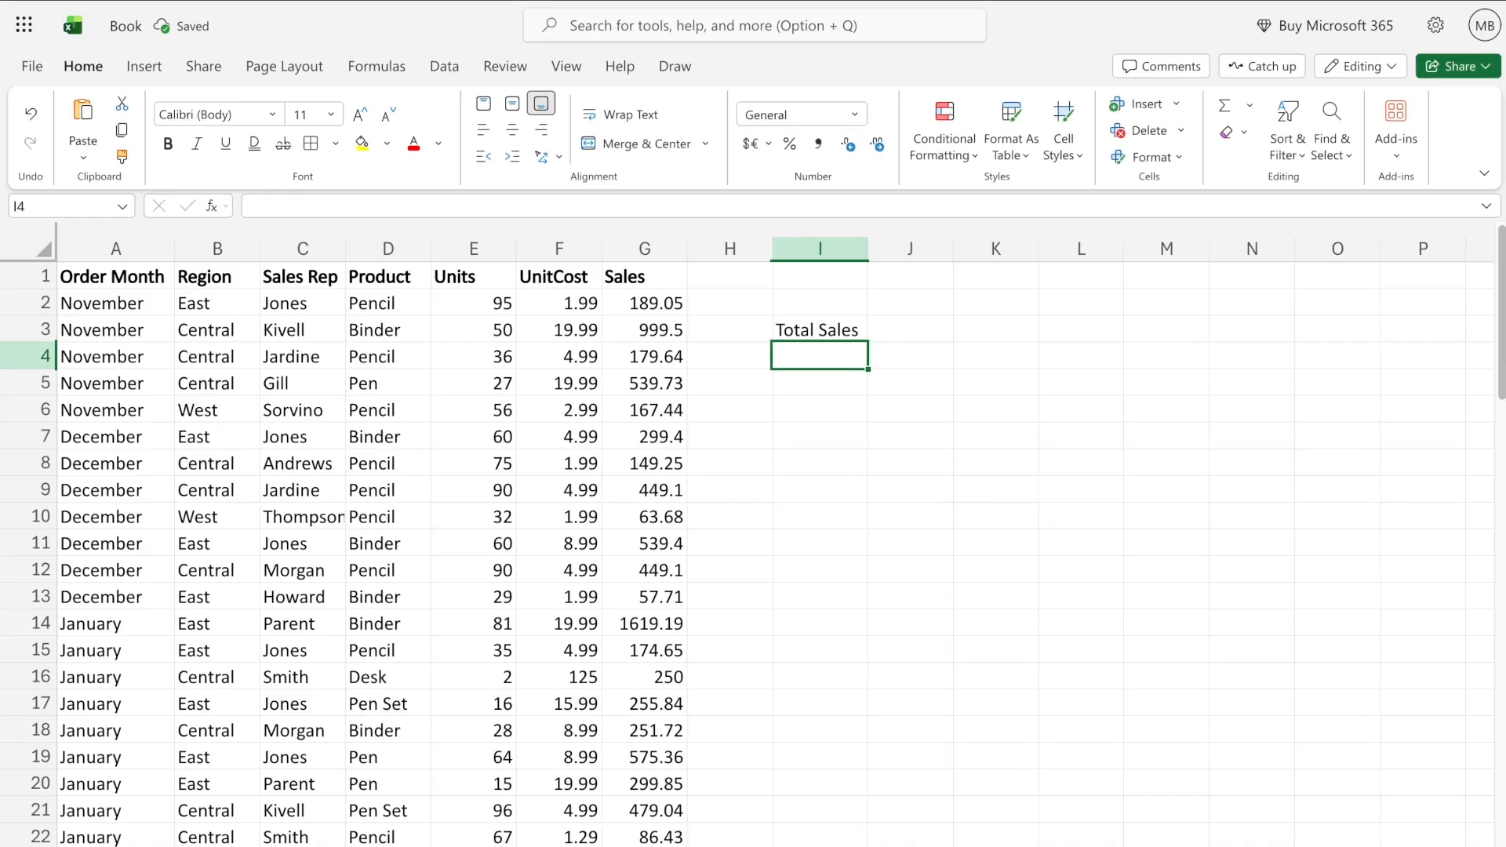
{"action": "type", "text": "Total Orde"}
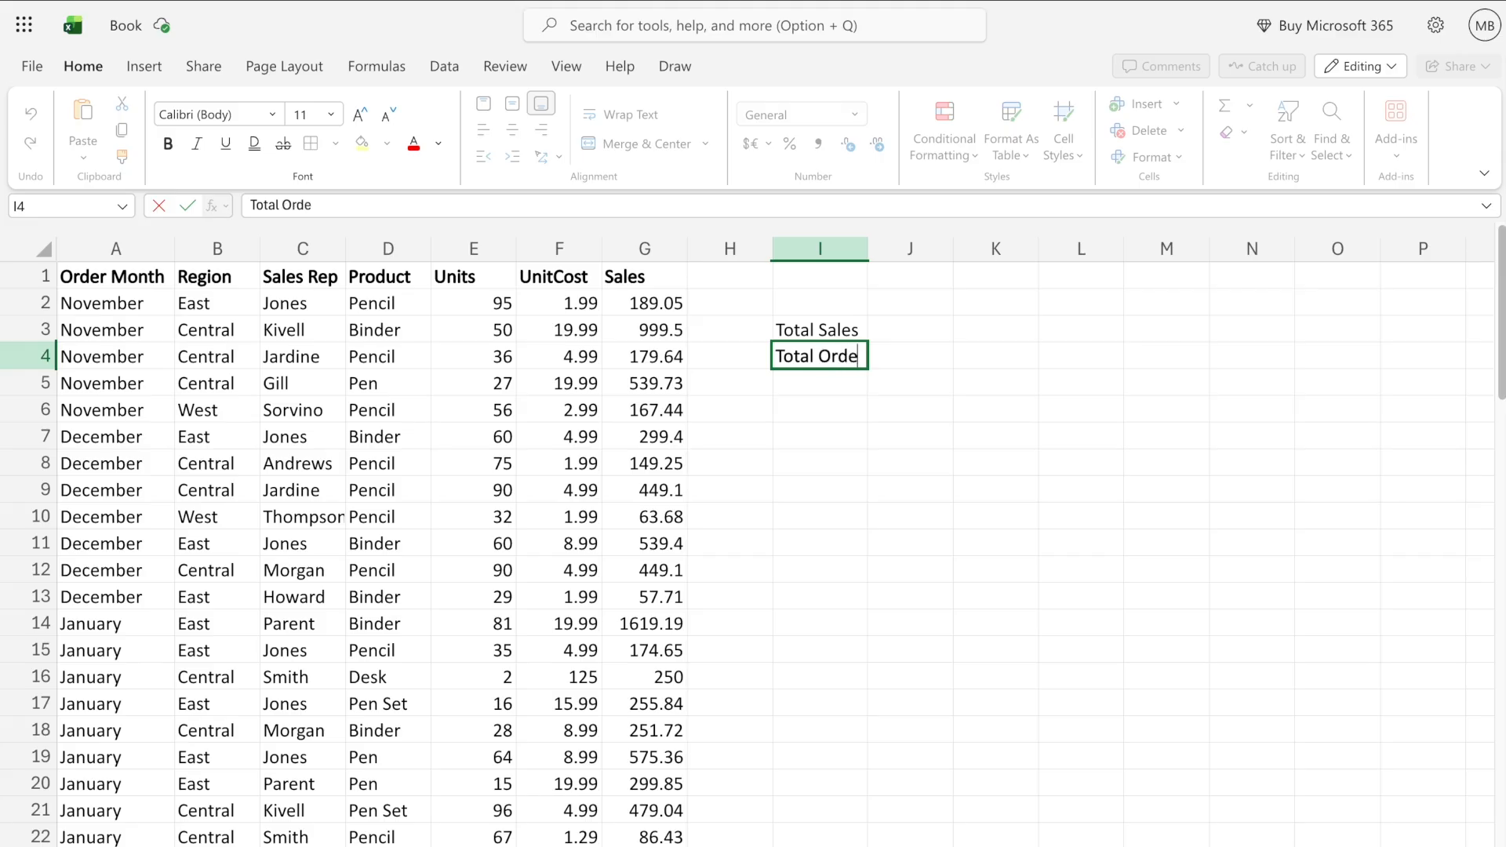
{"action": "type", "text": "rs"}
{"action": "key", "text": "Return"}
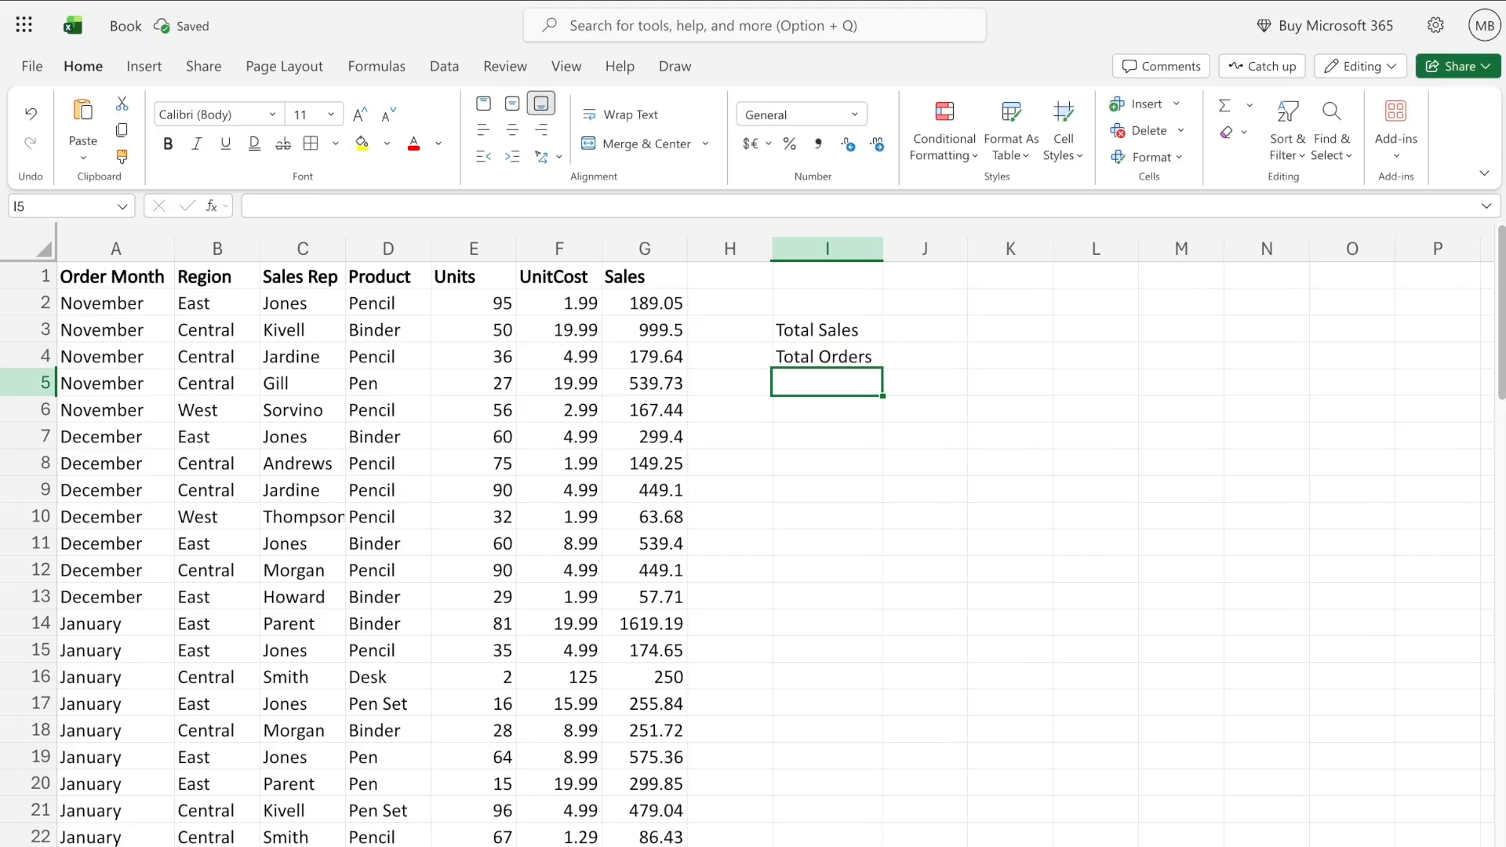
{"action": "type", "text": "Aver"}
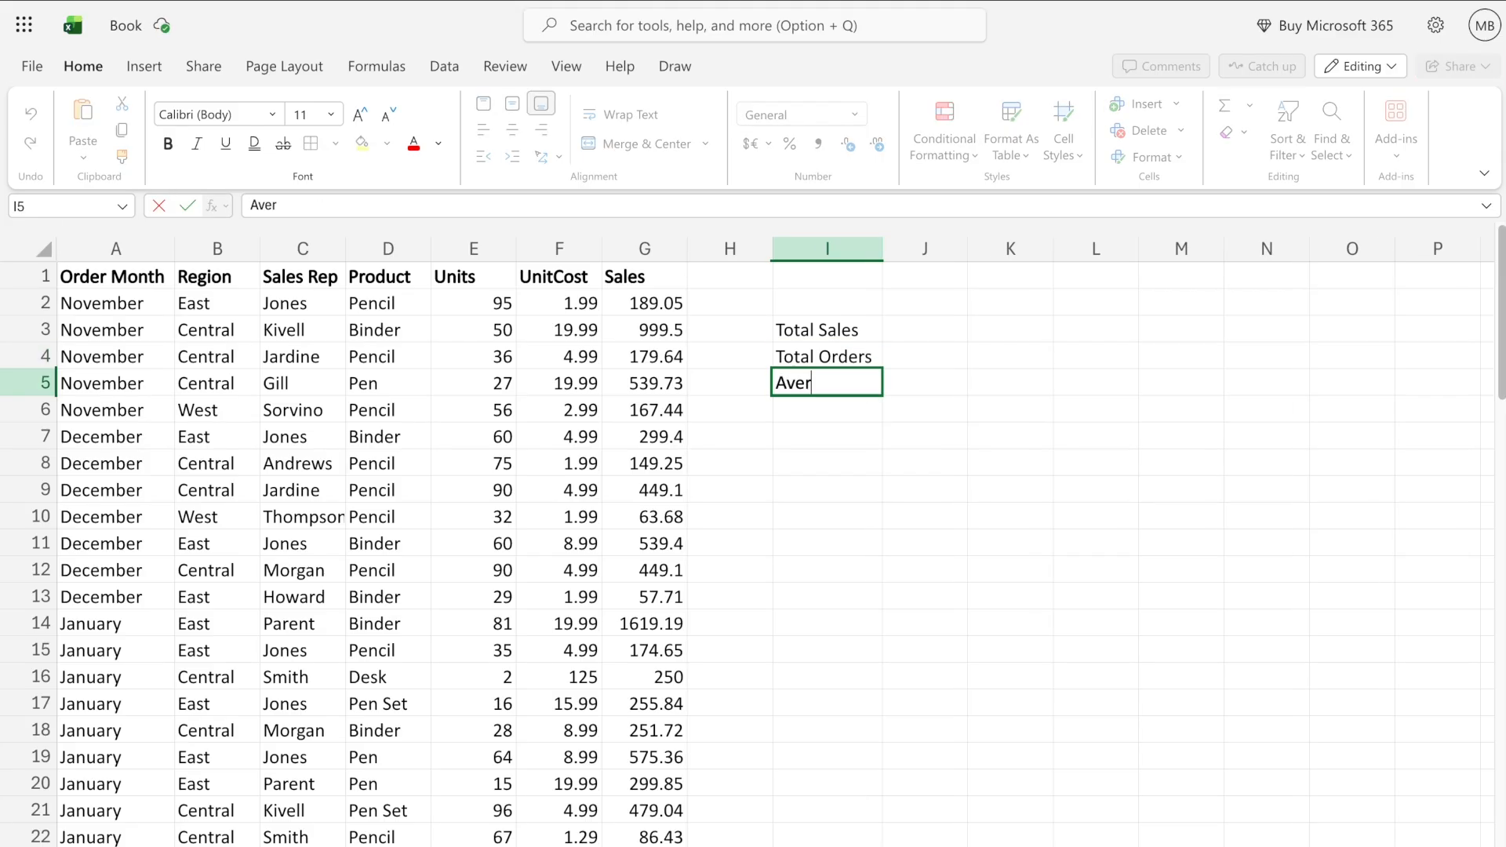
{"action": "type", "text": "age Sales"}
{"action": "key", "text": "Tab"}
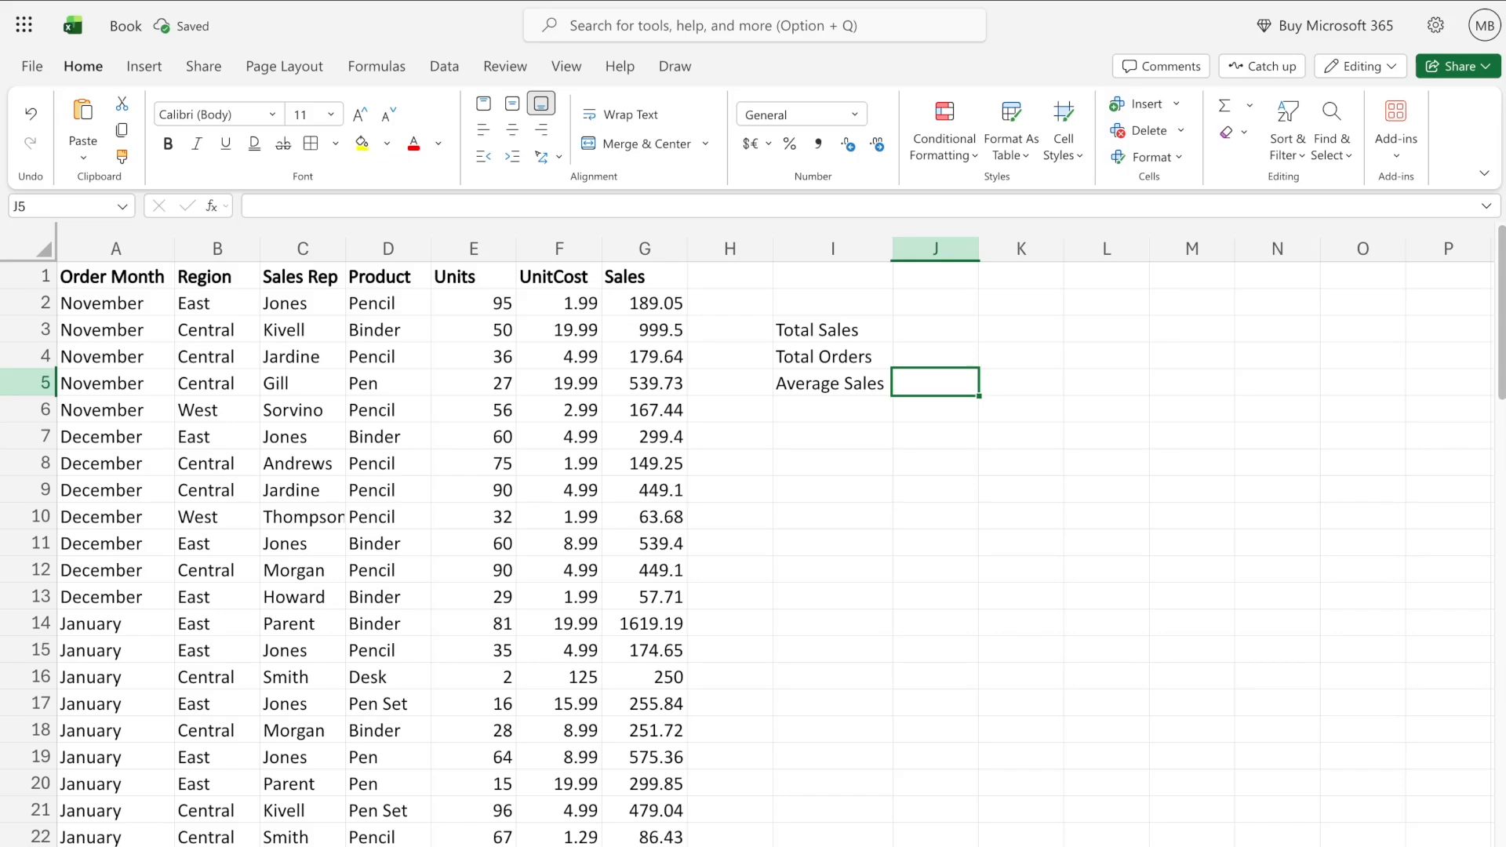
Calculate total sales in cell J3 with =SUM(G:G), adding up the whole Sales column
{"action": "key", "text": "Up"}
{"action": "key", "text": "Up"}
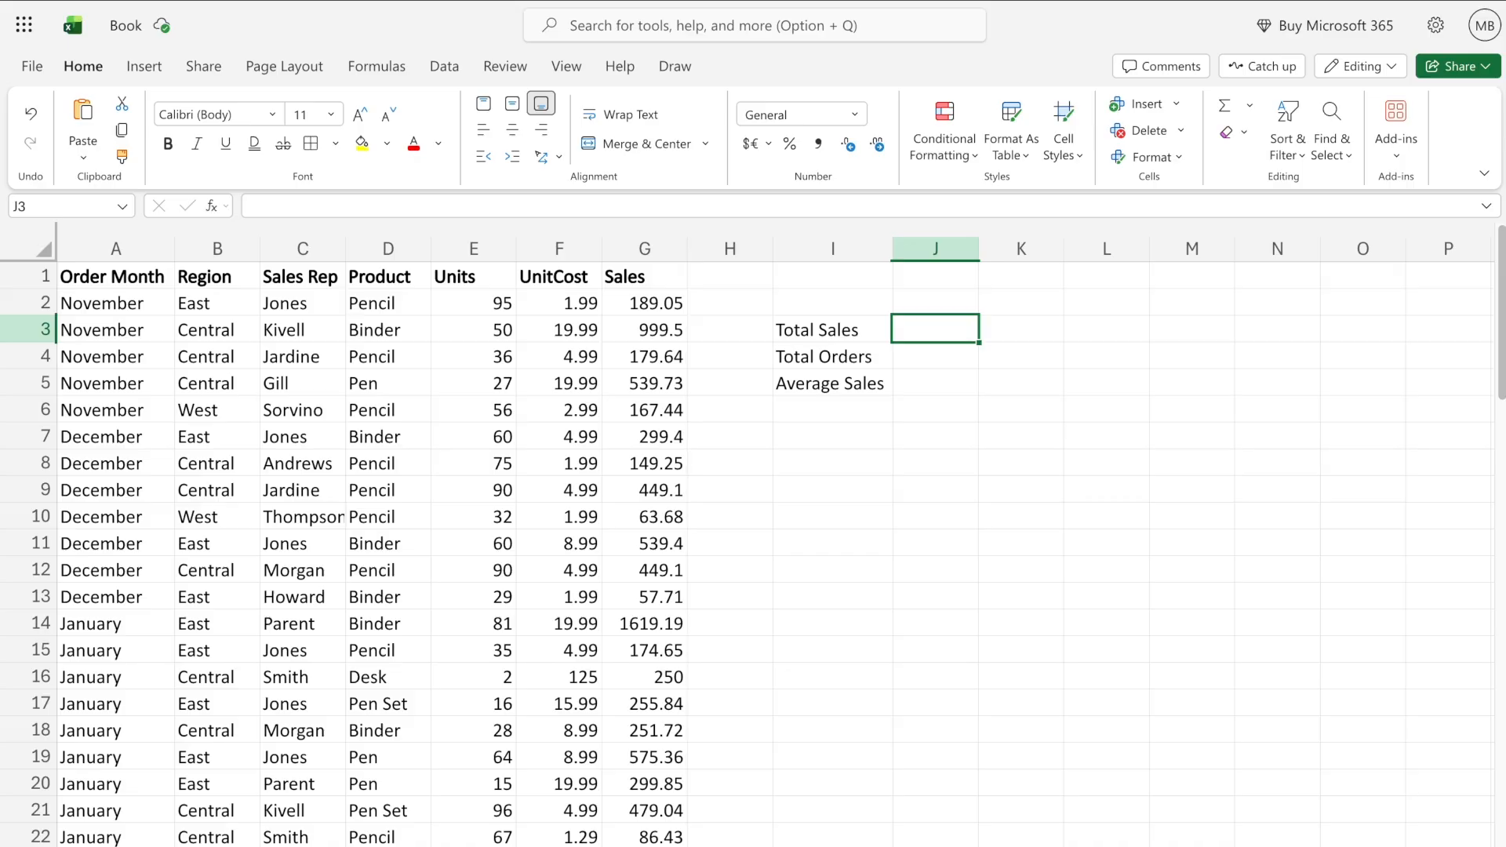
{"action": "type", "text": "=sum"}
{"action": "key", "text": "Tab"}
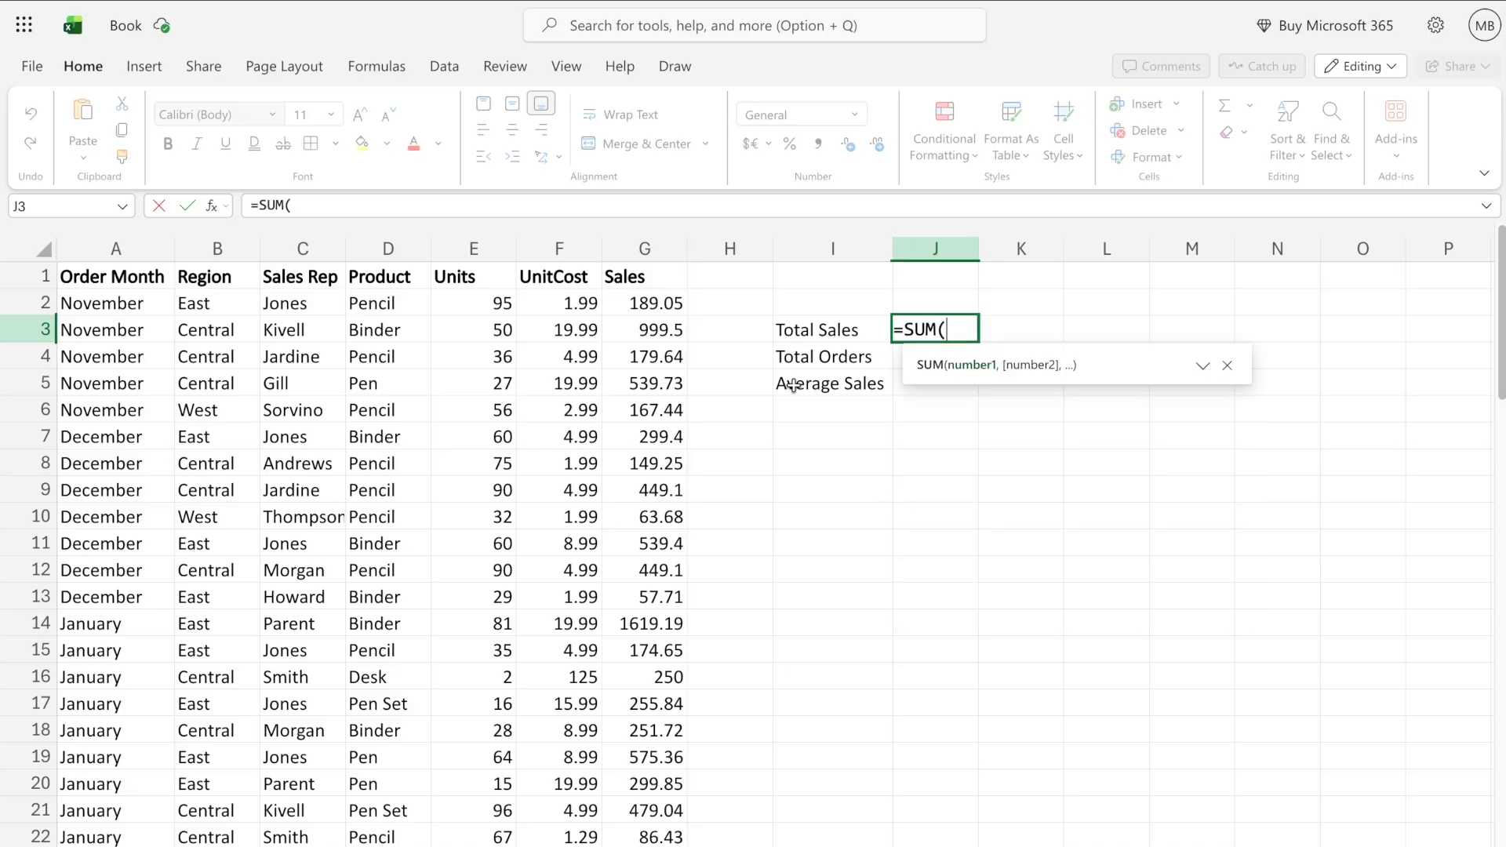
{"action": "left_click", "coordinate": [650, 246]}
{"action": "type", "text": ")"}
{"action": "key", "text": "Return"}
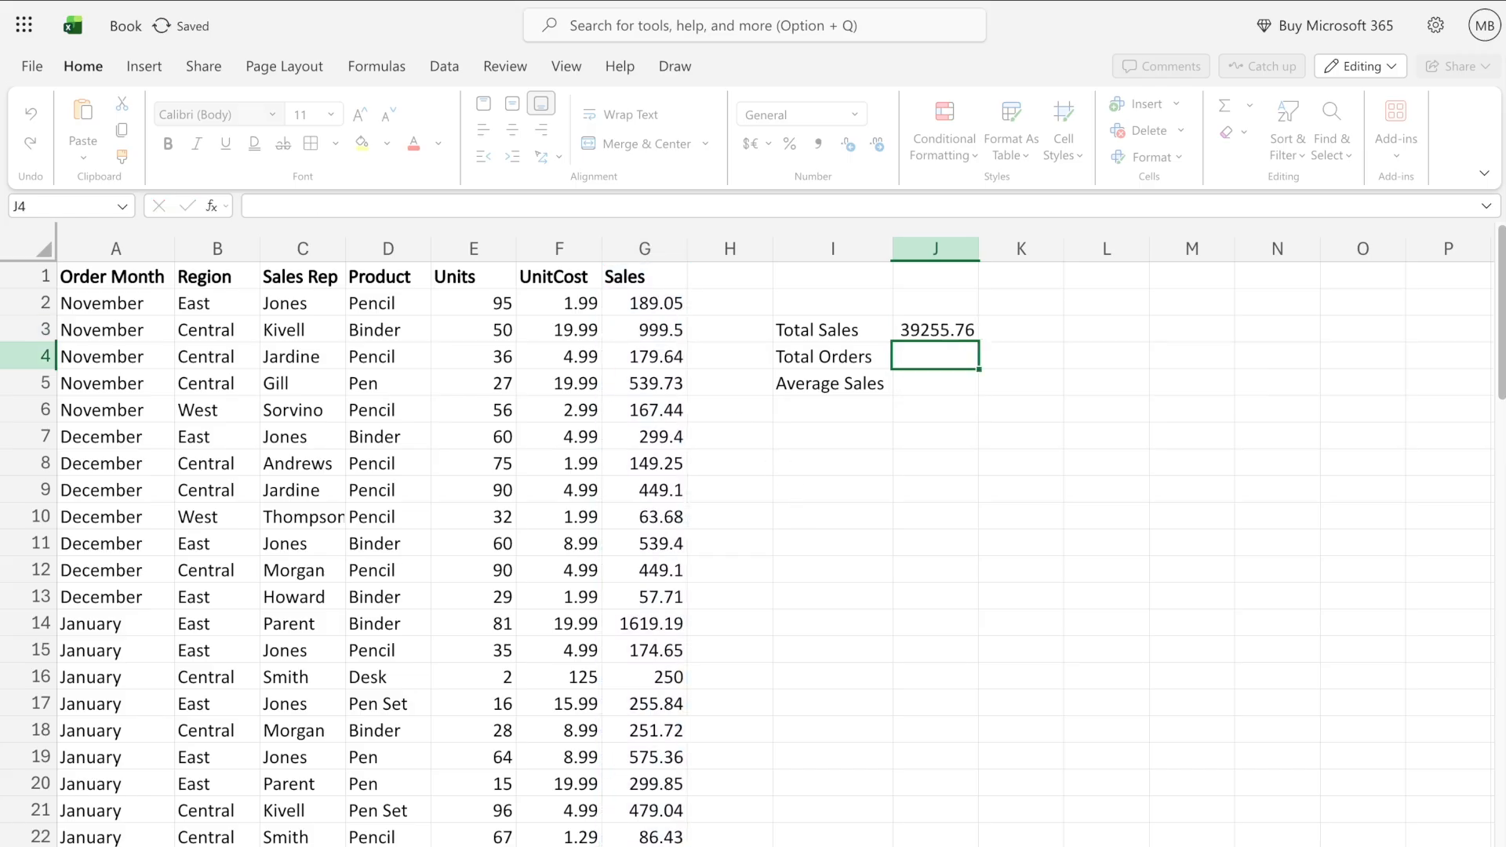
{"action": "key", "text": "Up"}
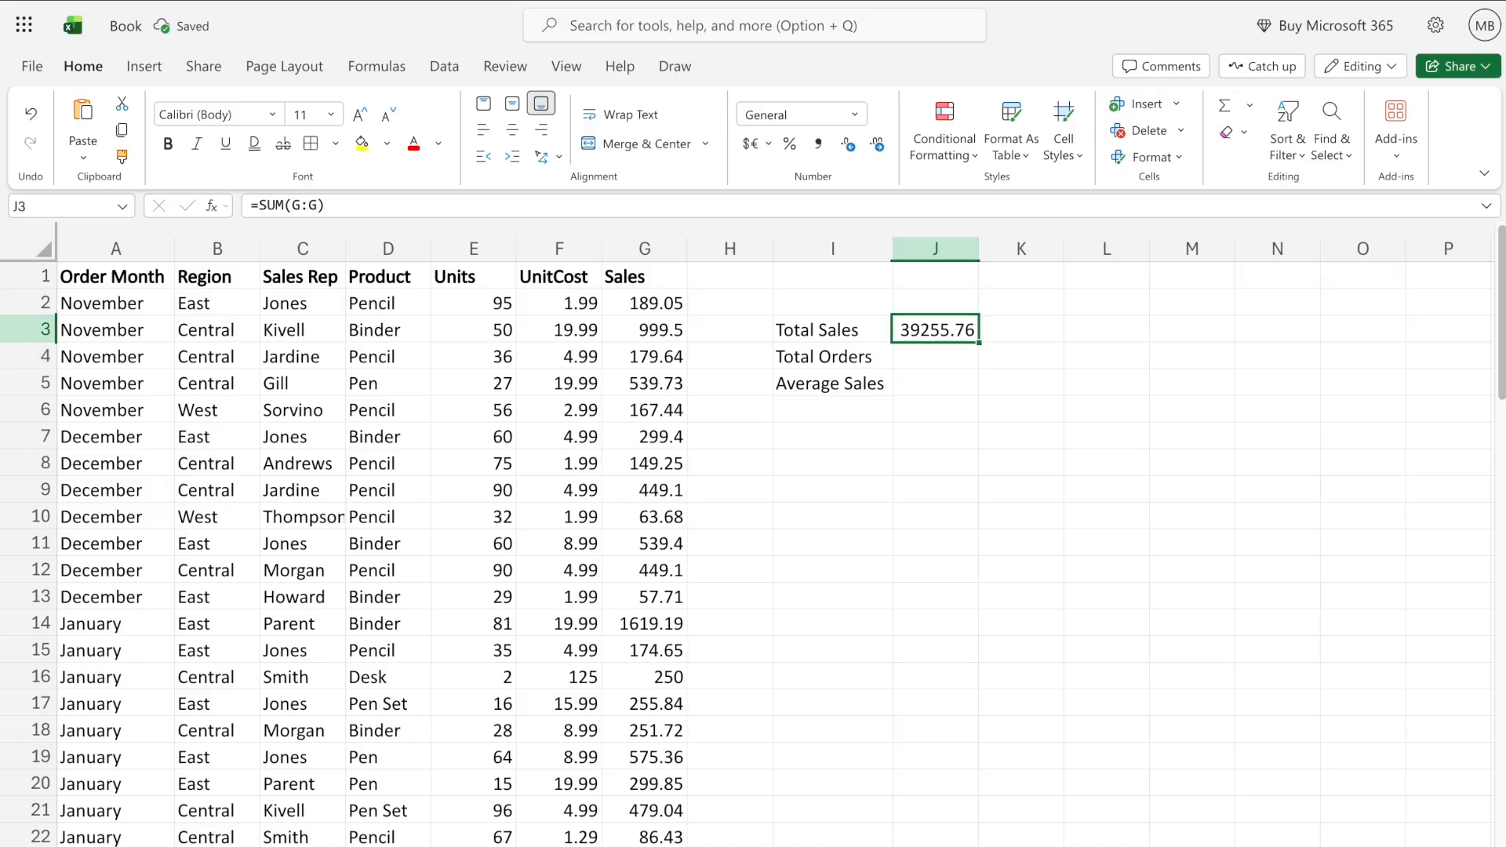
Count the orders in cell J4 with =COUNTA(E:E), using the whole Units column
{"action": "key", "text": "Down"}
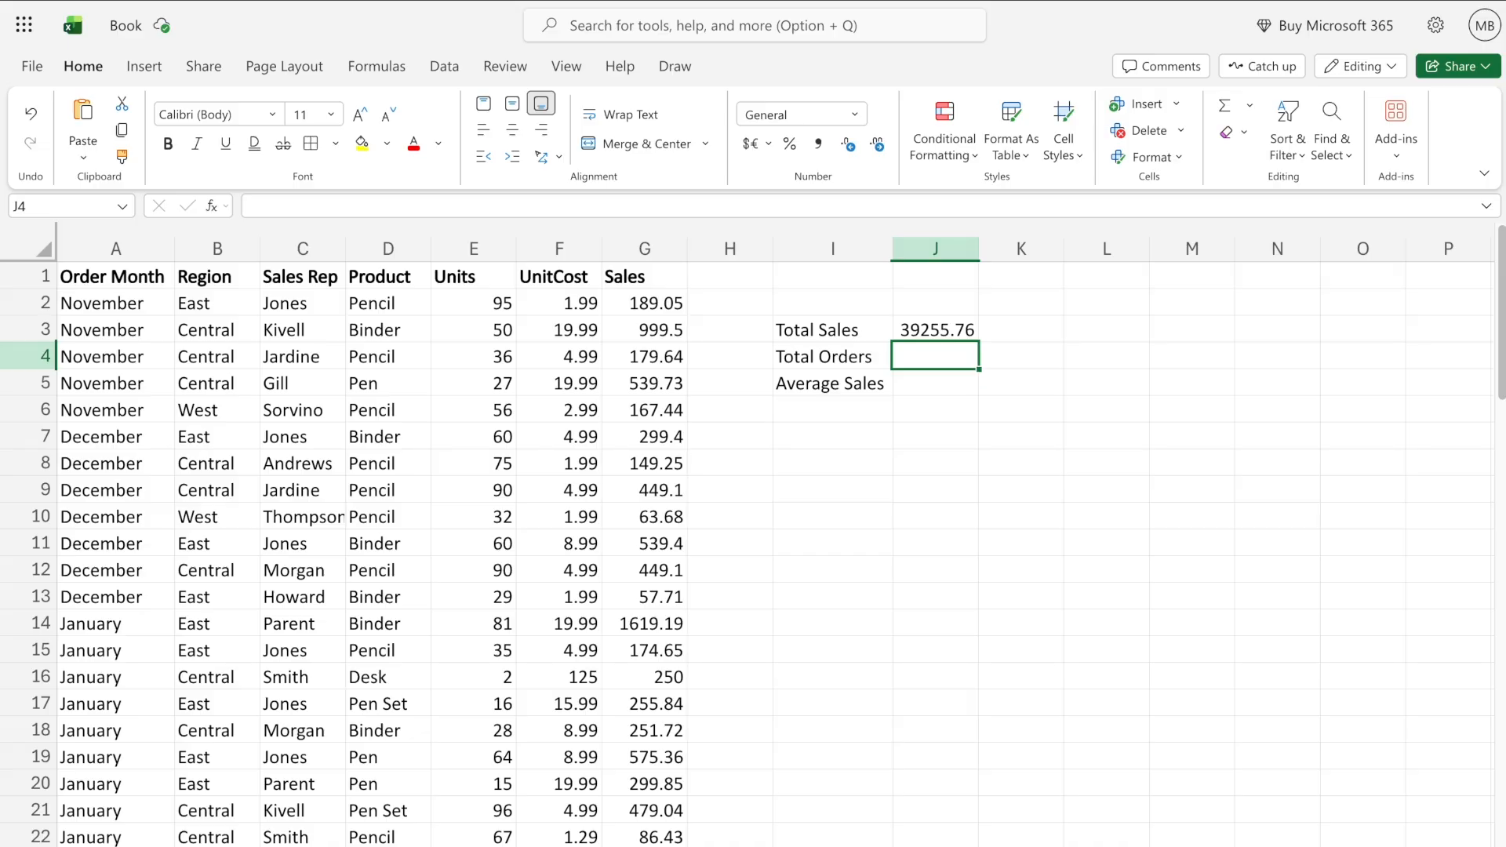
{"action": "type", "text": "=count"}
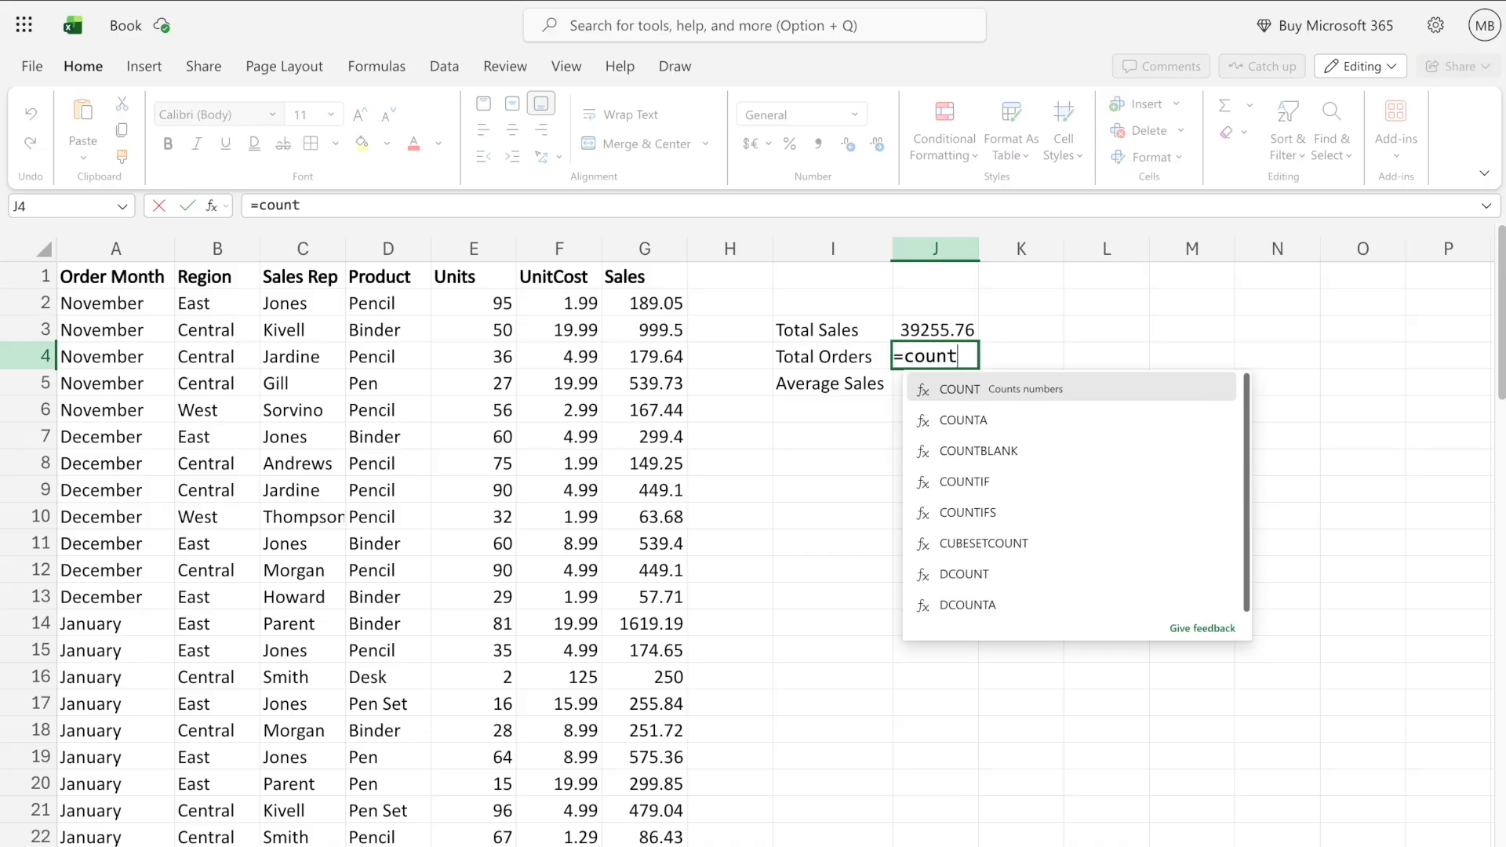
{"action": "key", "text": "Down"}
{"action": "key", "text": "Tab"}
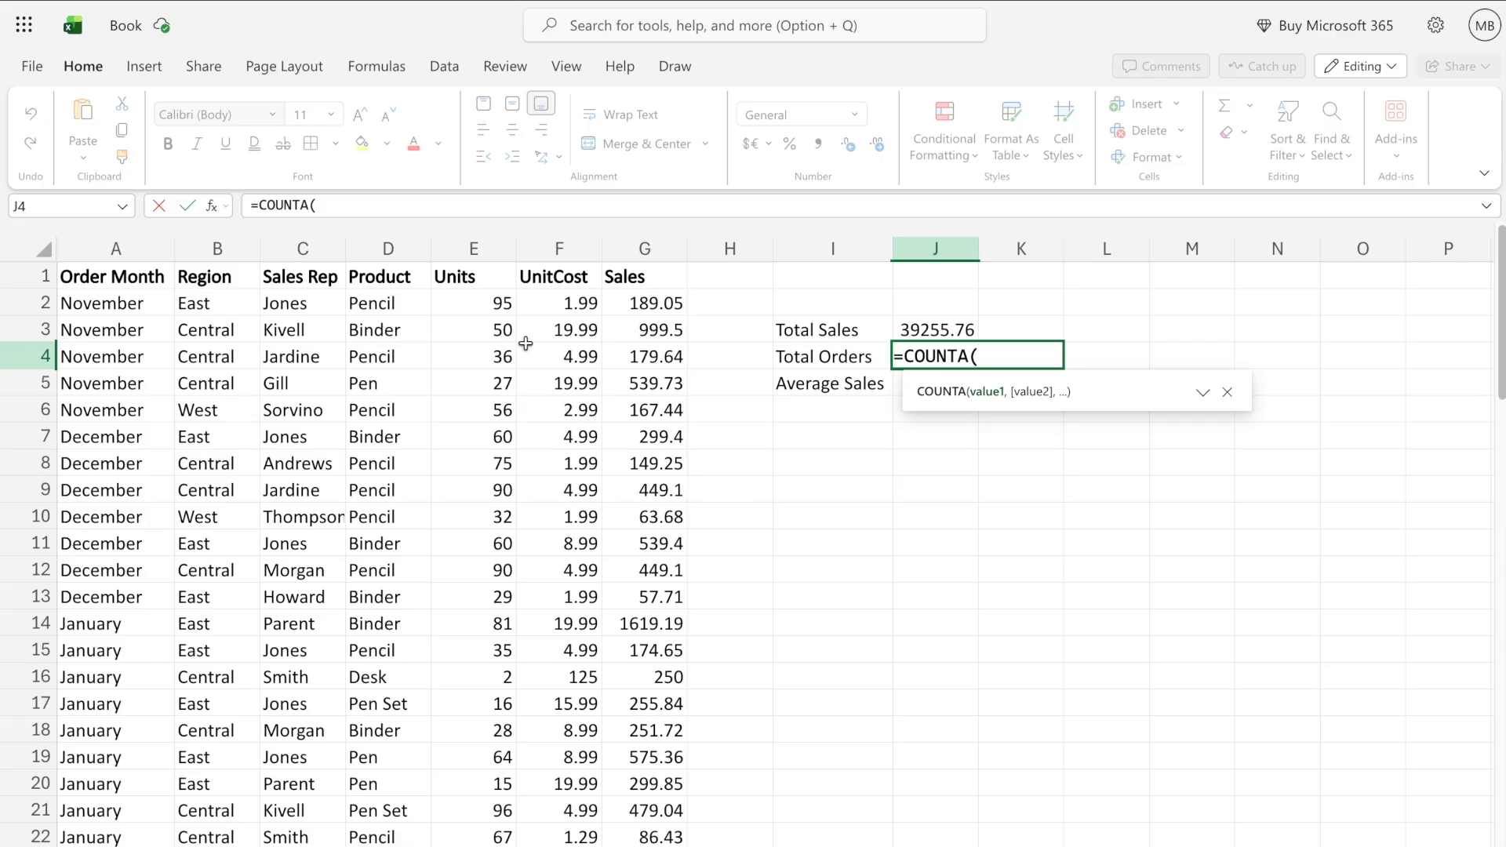
{"action": "left_click", "coordinate": [476, 244]}
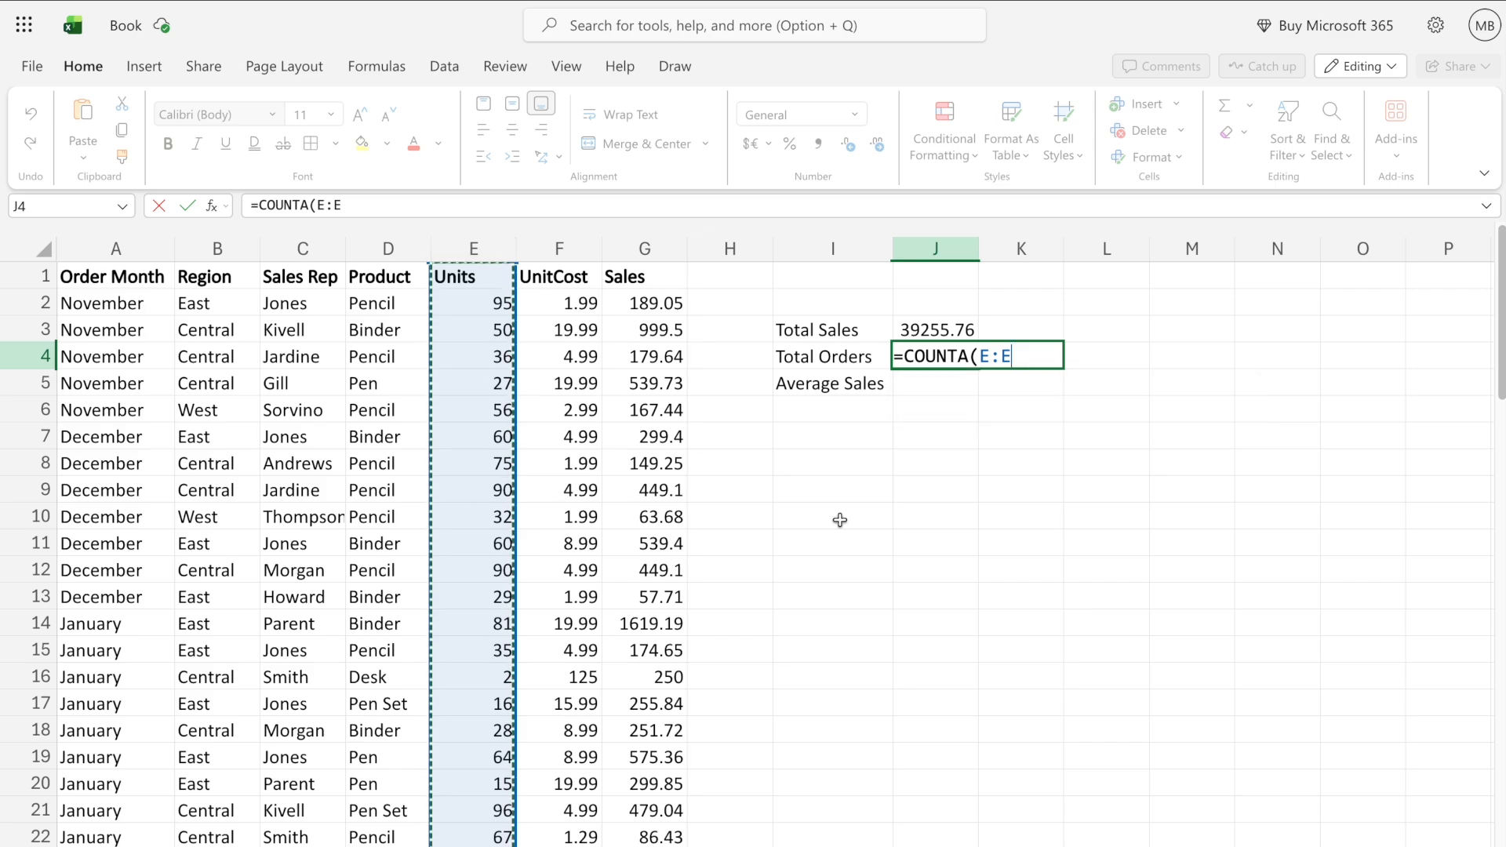
{"action": "type", "text": ")"}
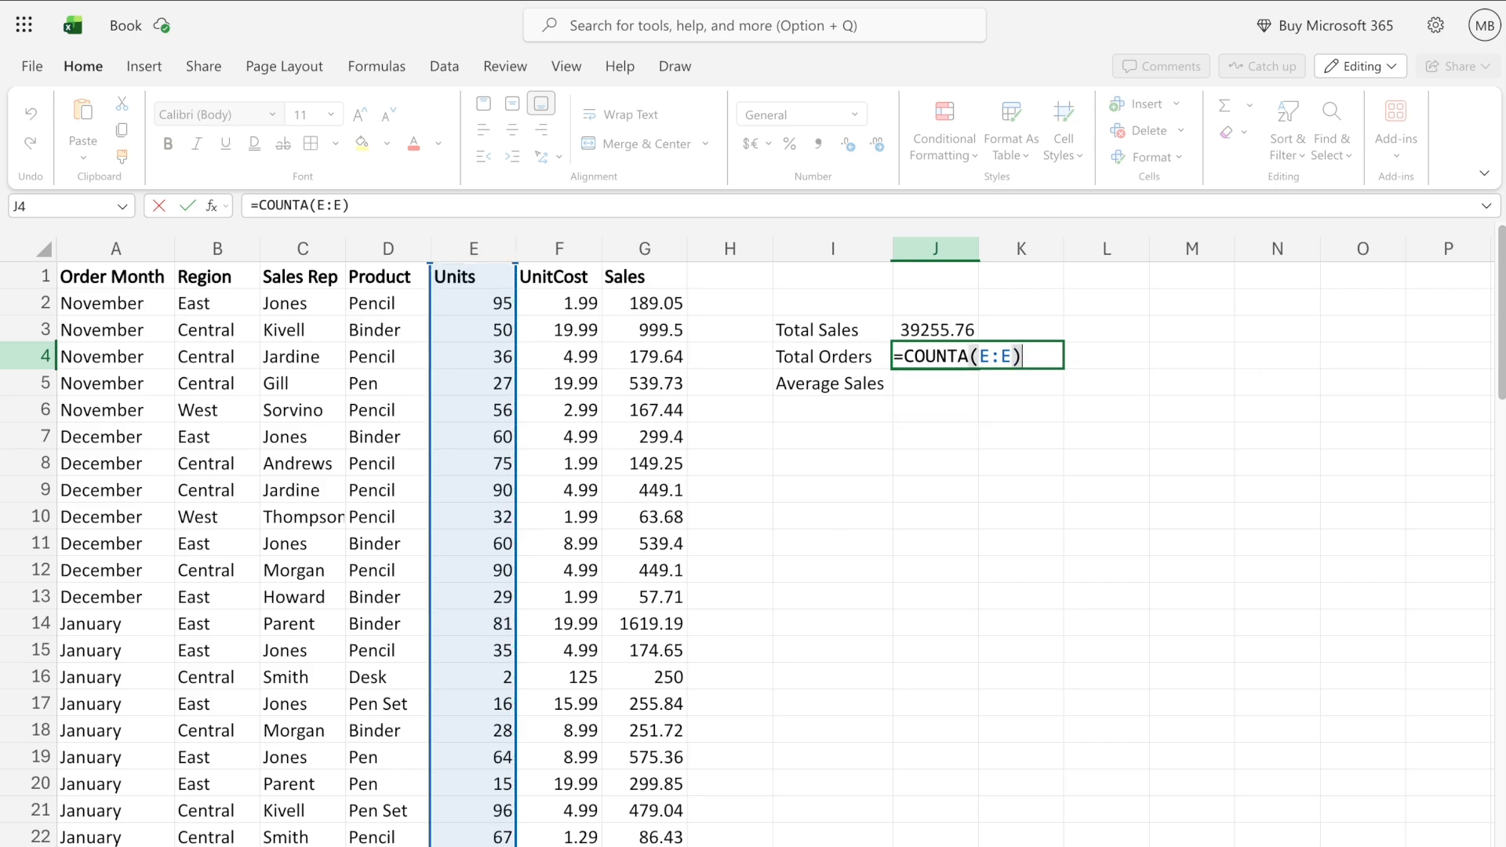
{"action": "key", "text": "Return"}
{"action": "key", "text": "Up"}
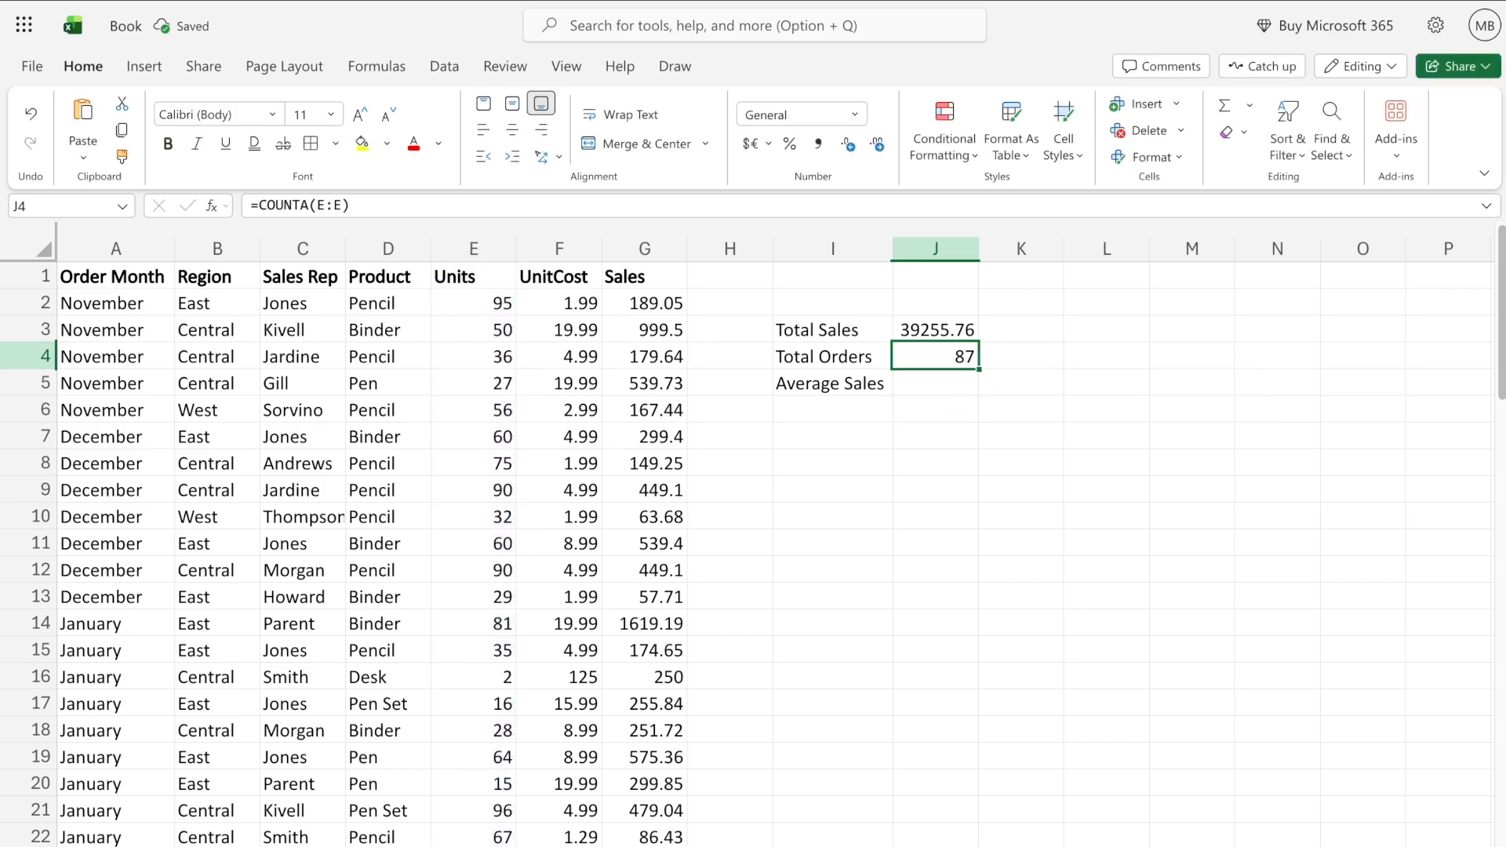
Calculate average sales in cell J5 with =AVERAGE(G:G), using the whole Sales column
{"action": "key", "text": "Down"}
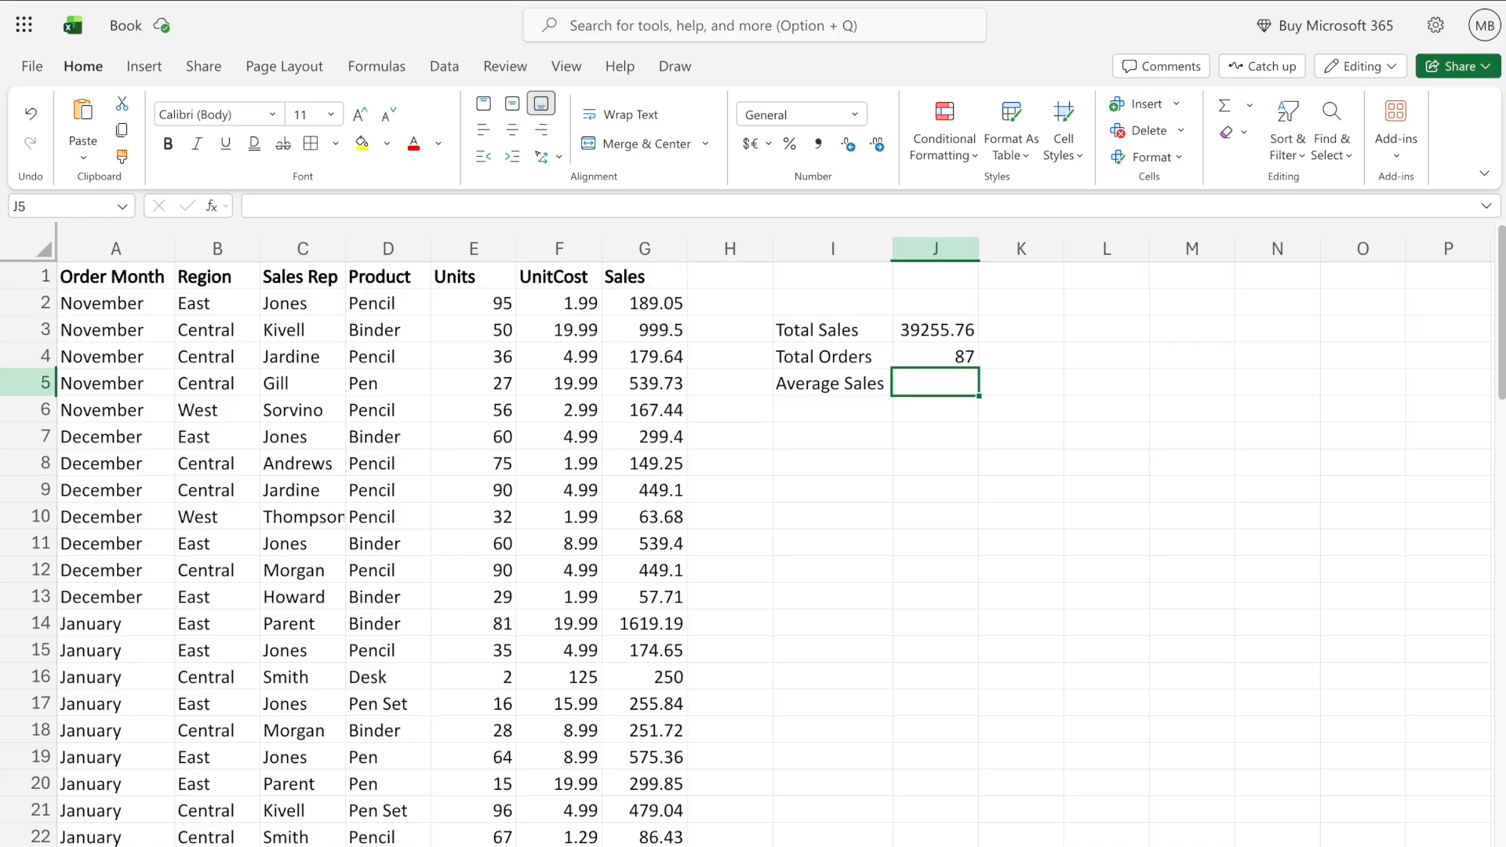
{"action": "type", "text": "=average"}
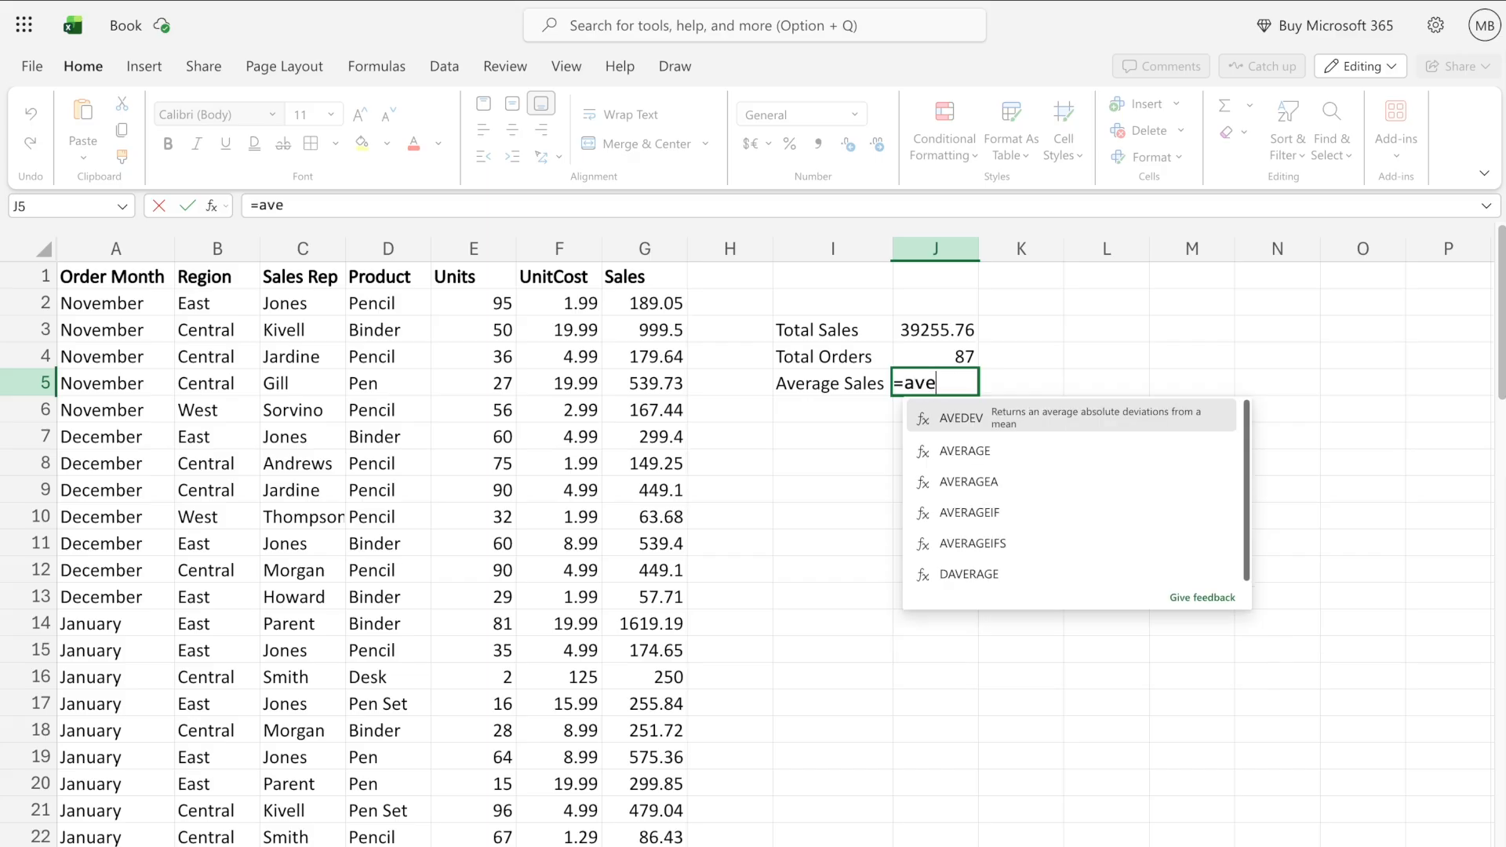
{"action": "key", "text": "Tab"}
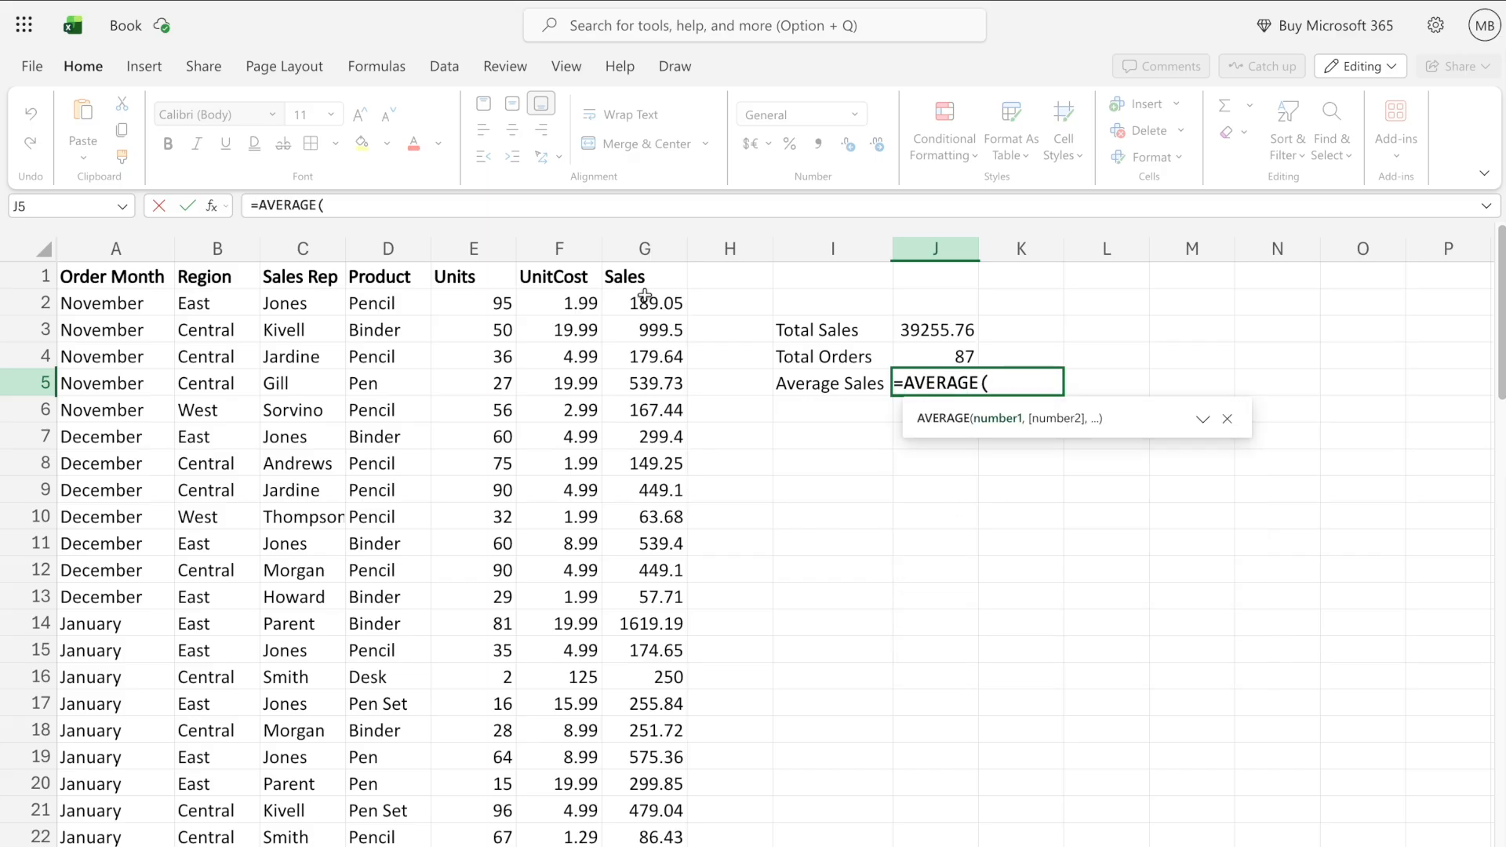
{"action": "left_click", "coordinate": [645, 248]}
{"action": "type", "text": ")"}
{"action": "key", "text": "Return"}
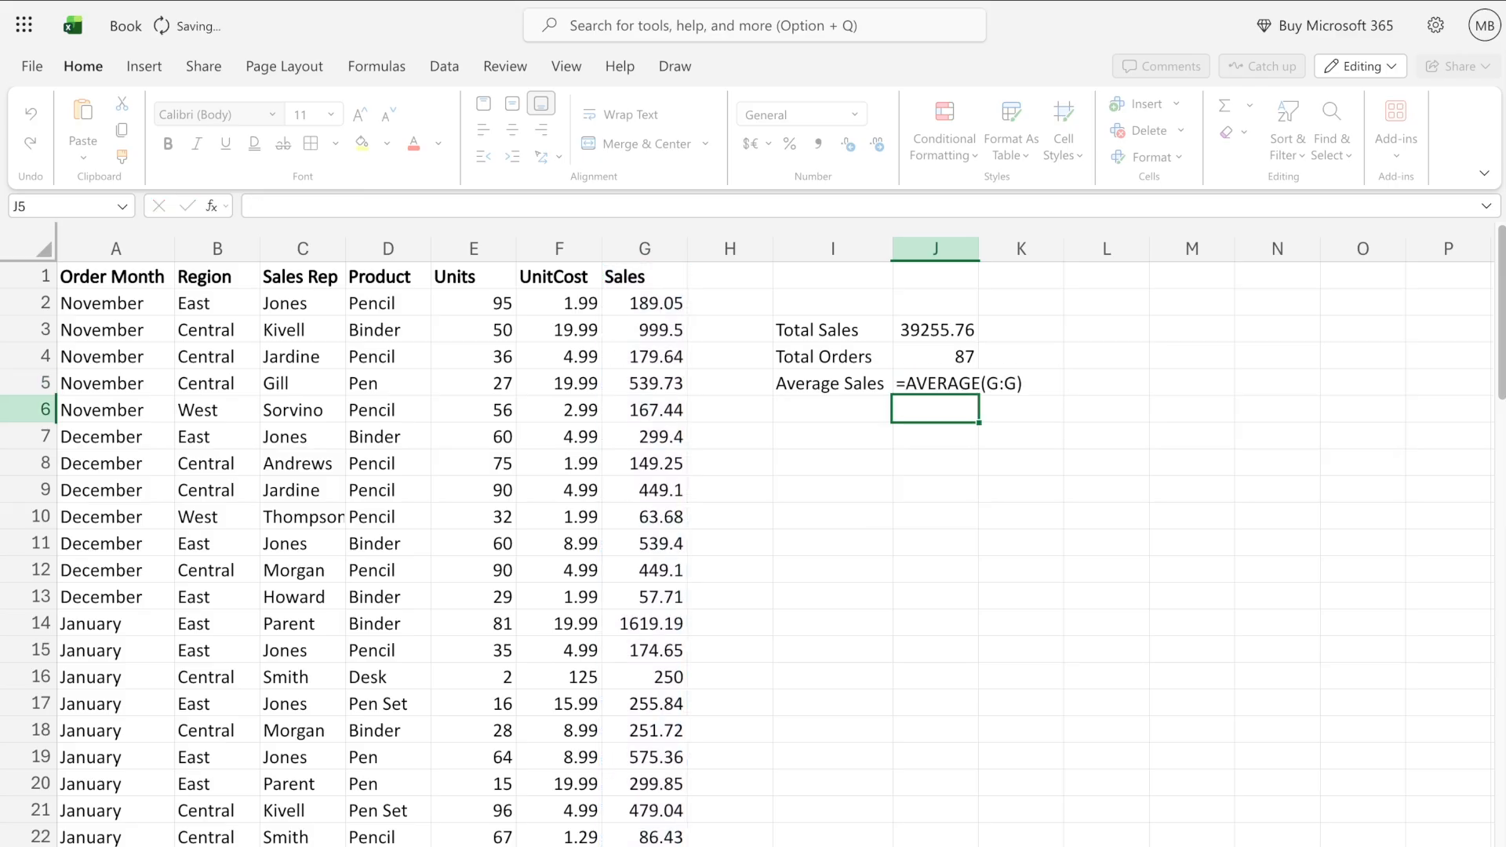
{"action": "key", "text": "Up"}
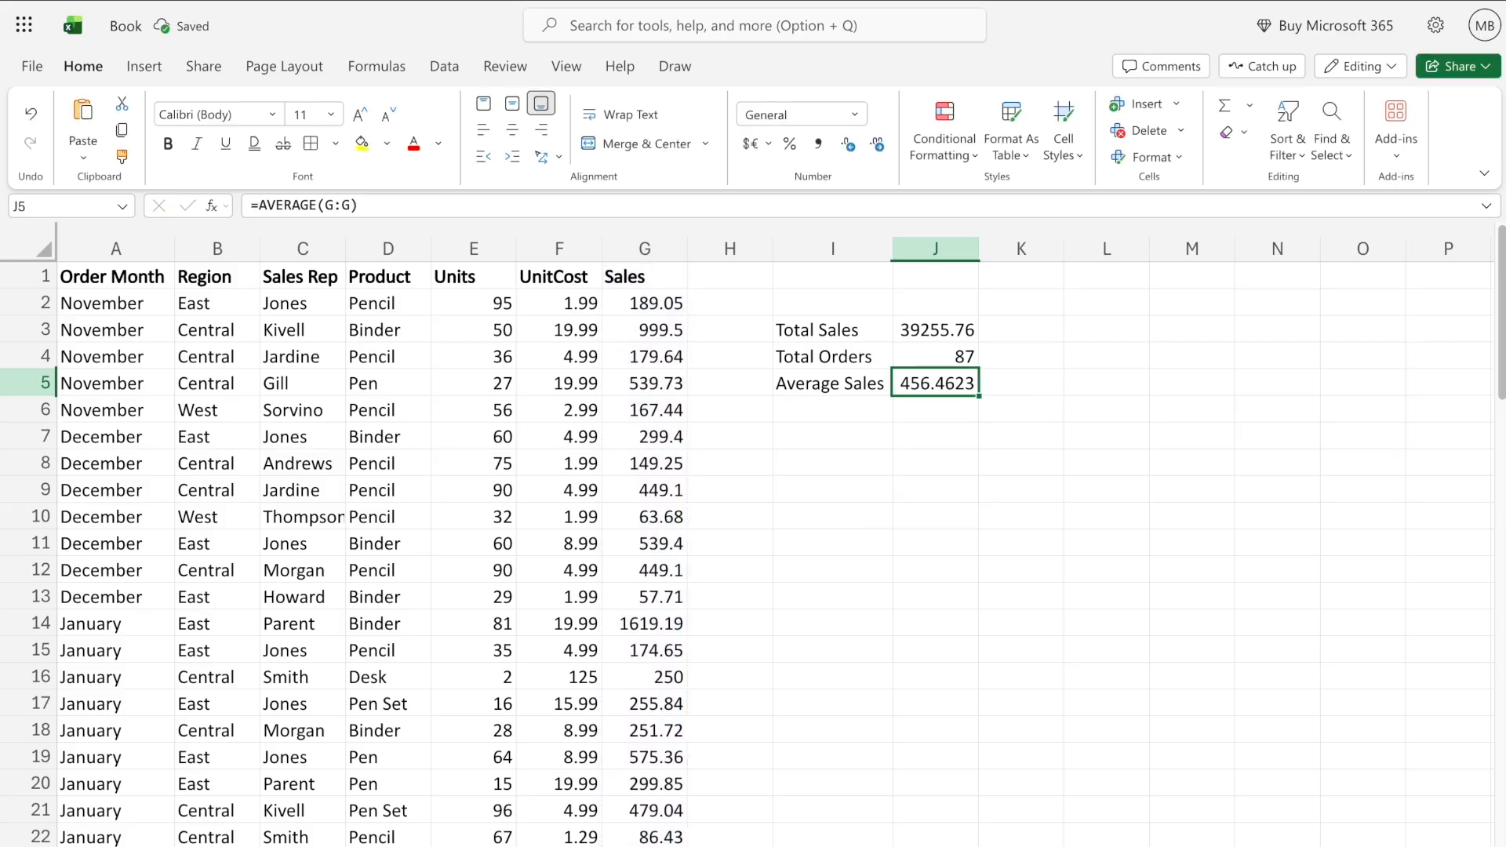
Select the summary labels and their formulas in the range I3:J5
{"action": "key", "text": "shift+Up"}
{"action": "key", "text": "shift+Up"}
{"action": "key", "text": "shift+Left"}
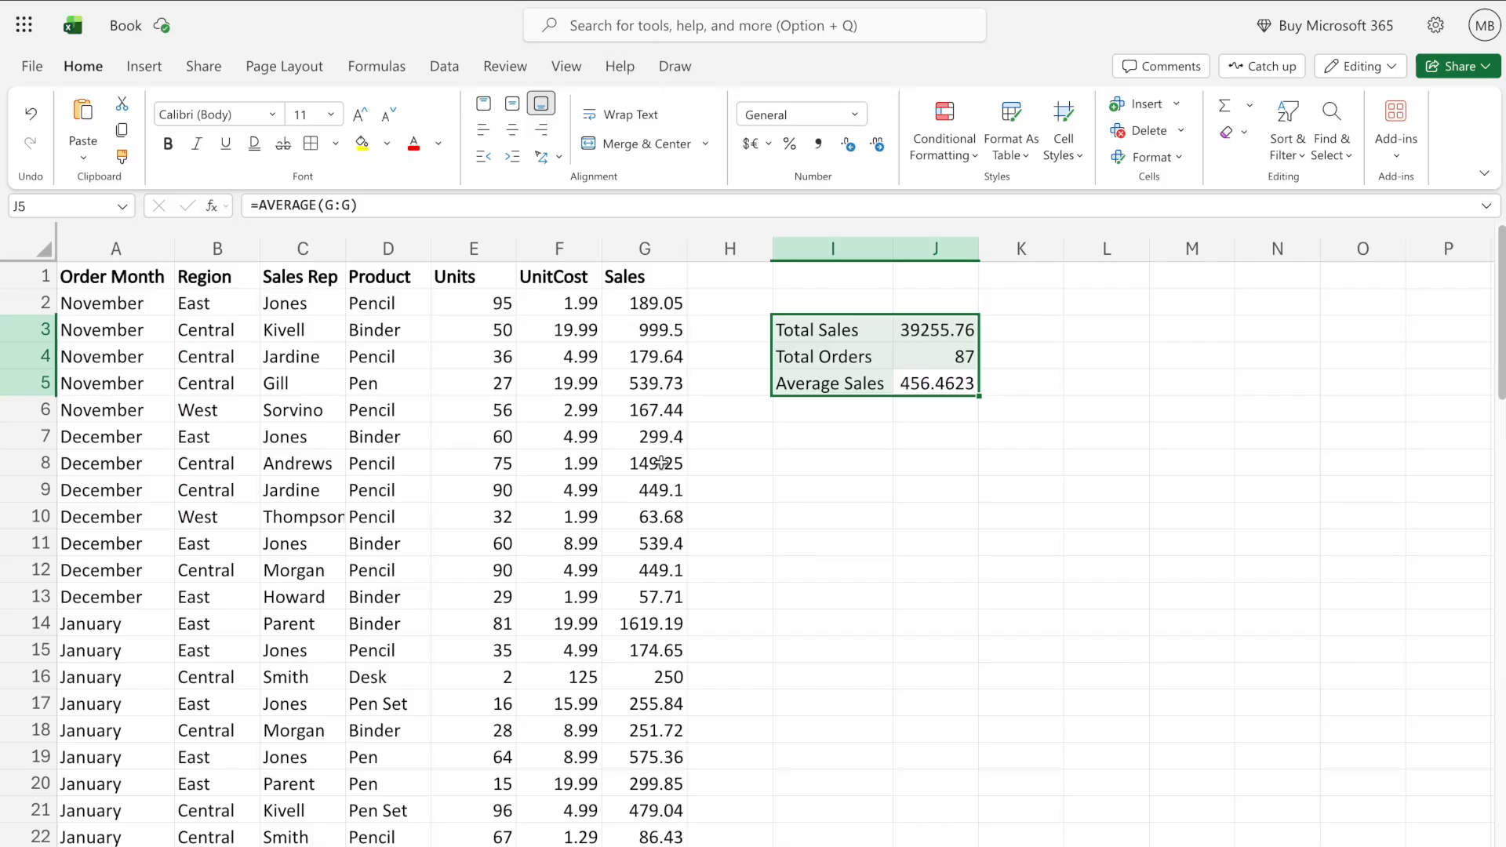
Convert the order data in A1:G87 into a table, keeping its first row as headers
{"action": "left_click", "coordinate": [560, 409]}
{"action": "left_click", "coordinate": [218, 382]}
{"action": "left_click", "coordinate": [126, 278]}
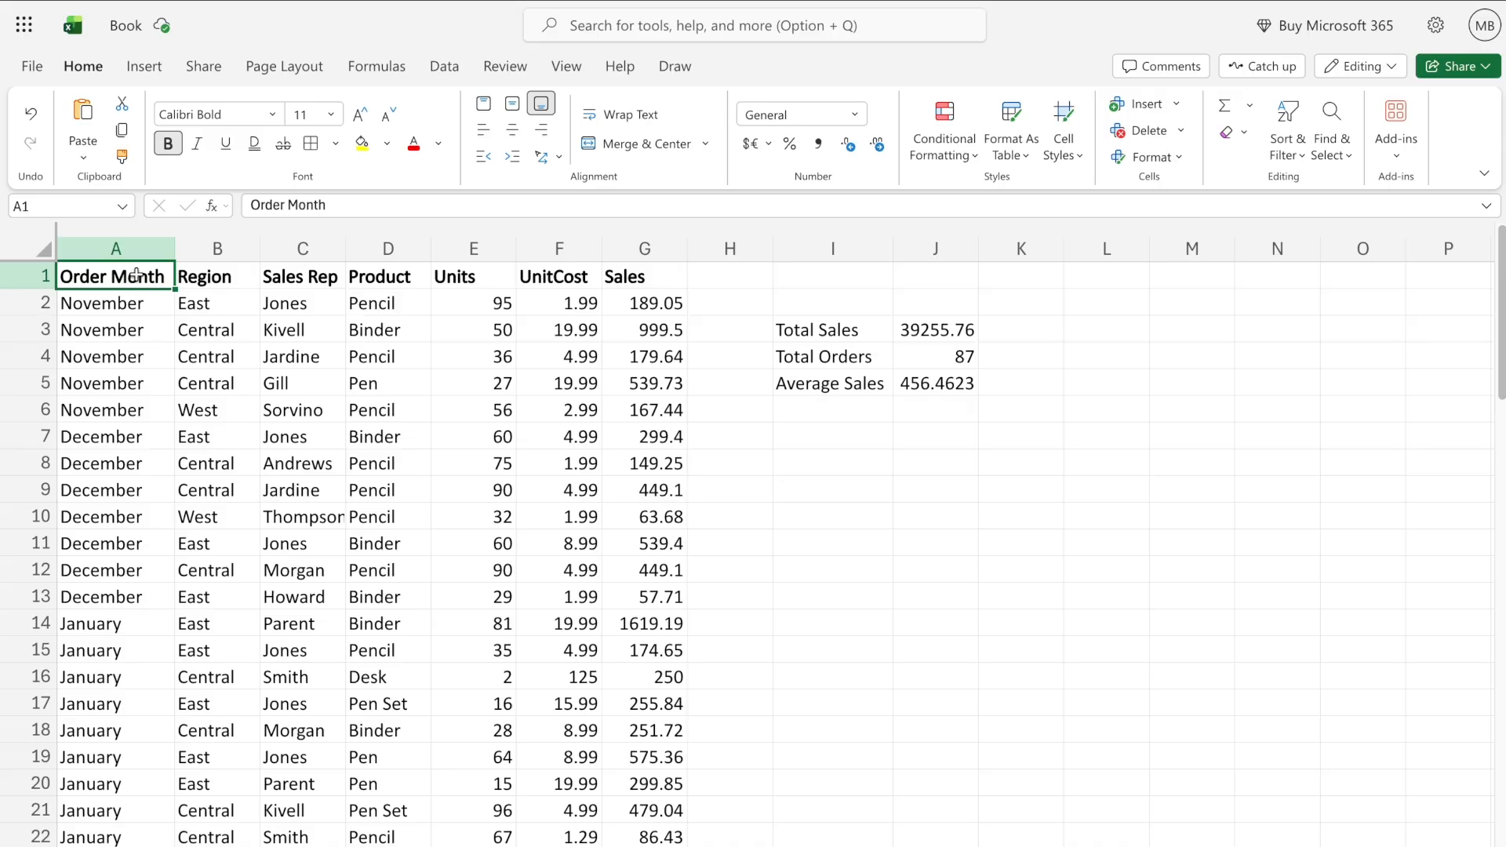
{"action": "key", "text": "ctrl+shift+Down"}
{"action": "key", "text": "ctrl+shift+Right"}
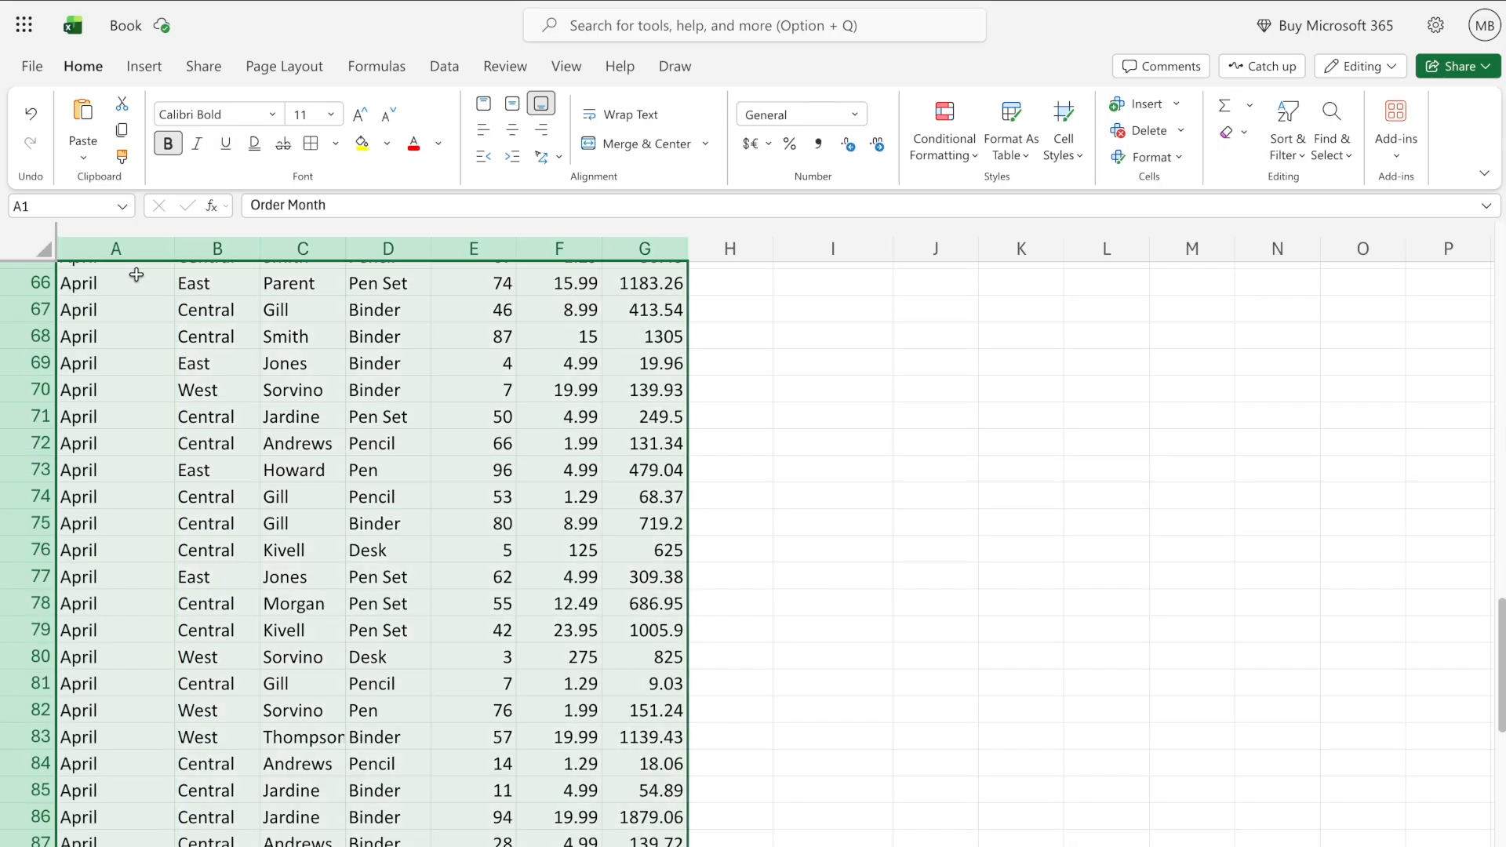
{"action": "key", "text": "ctrl+Home"}
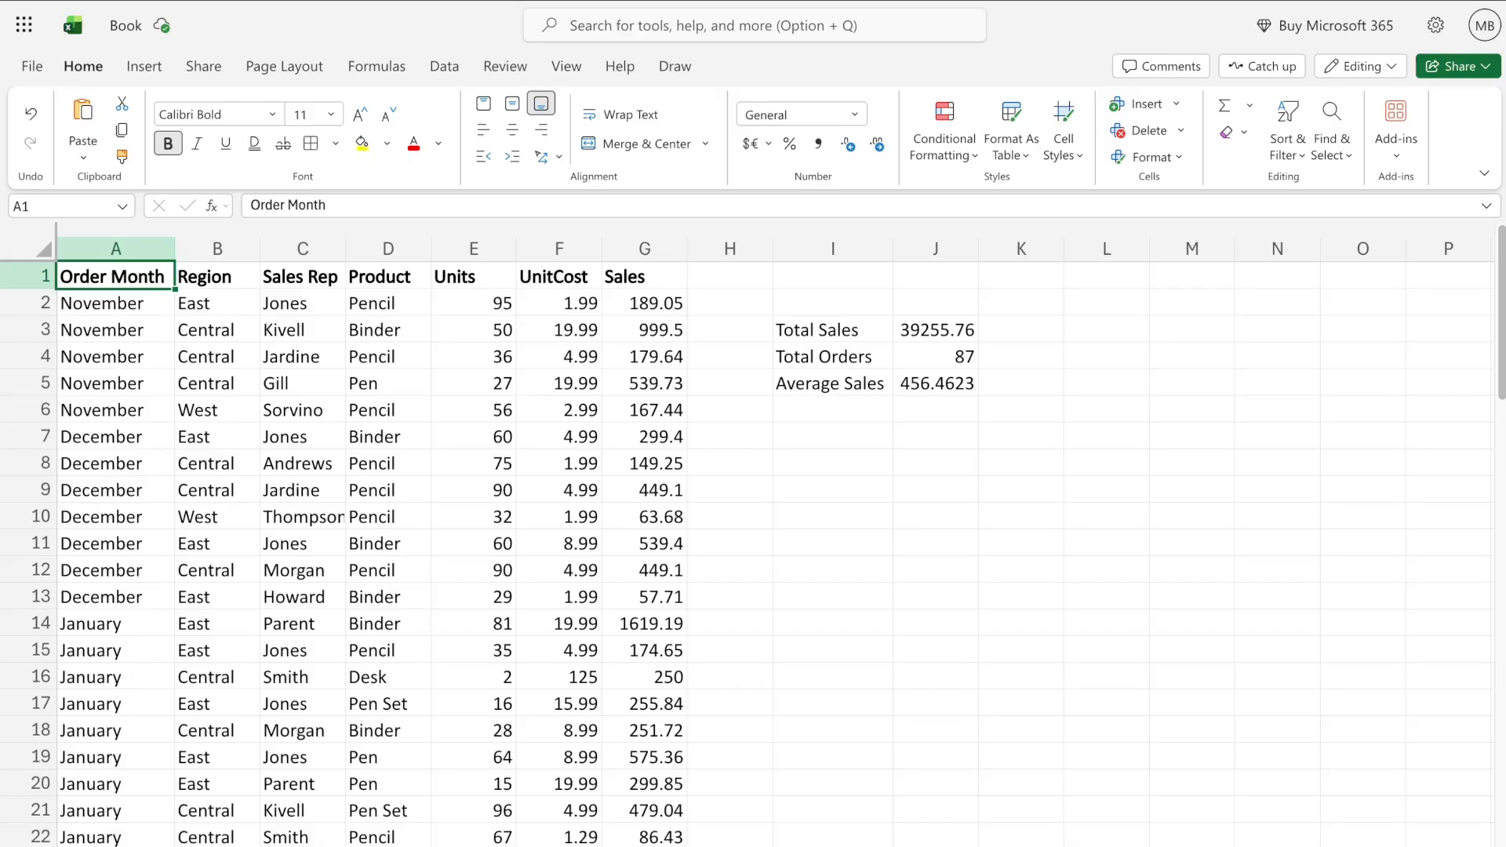
{"action": "key", "text": "super+a"}
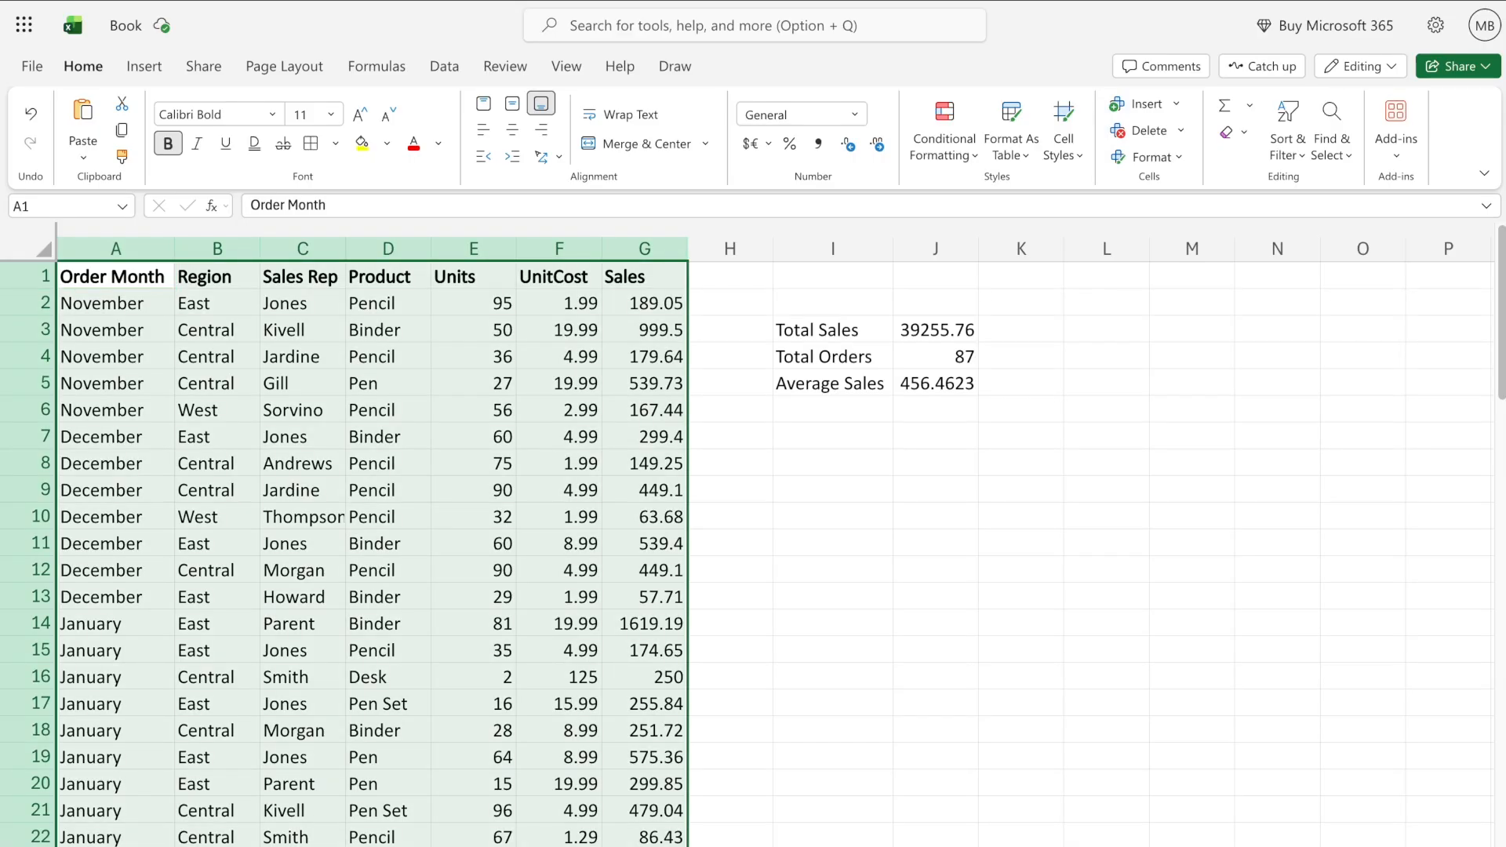
{"action": "left_click", "coordinate": [144, 66]}
{"action": "left_click", "coordinate": [106, 128]}
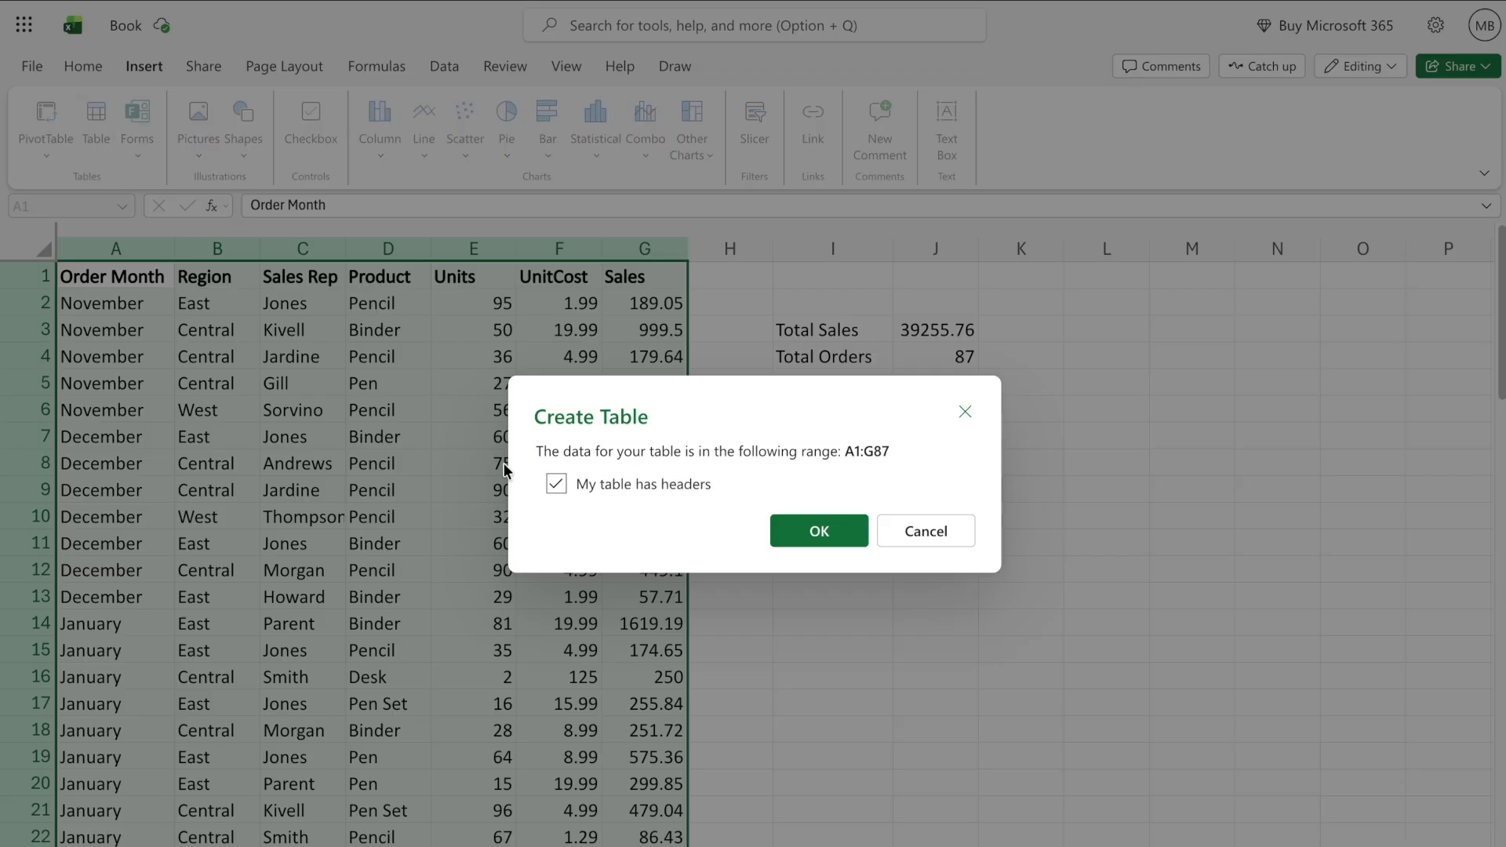
{"action": "left_click", "coordinate": [820, 532]}
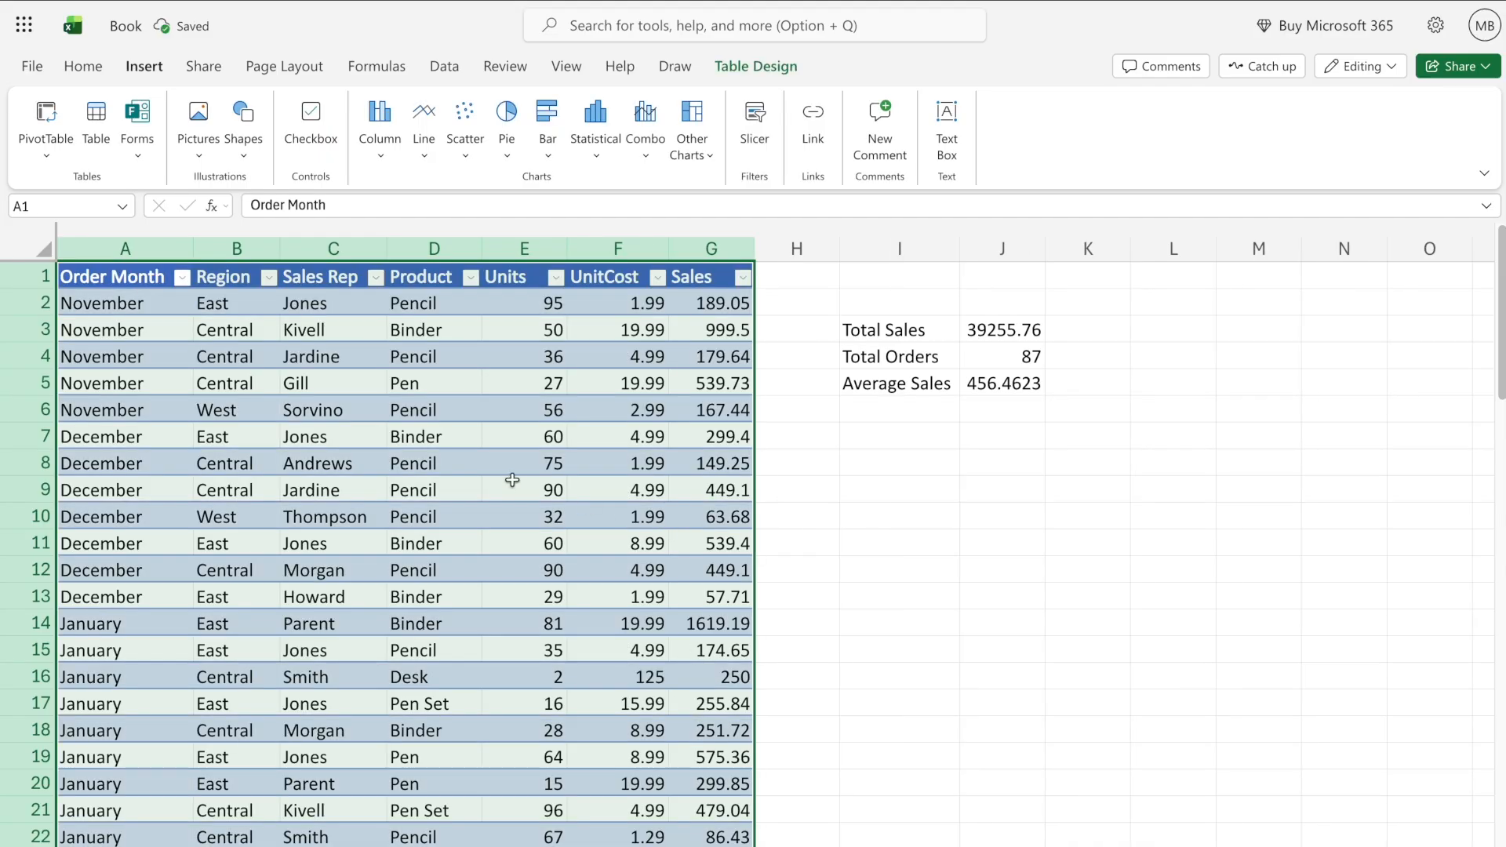
{"action": "left_click", "coordinate": [514, 488]}
{"action": "scroll", "coordinate": [545, 521], "scroll_direction": "down", "scroll_amount": 10}
{"action": "scroll", "coordinate": [545, 522], "scroll_direction": "up", "scroll_amount": 10}
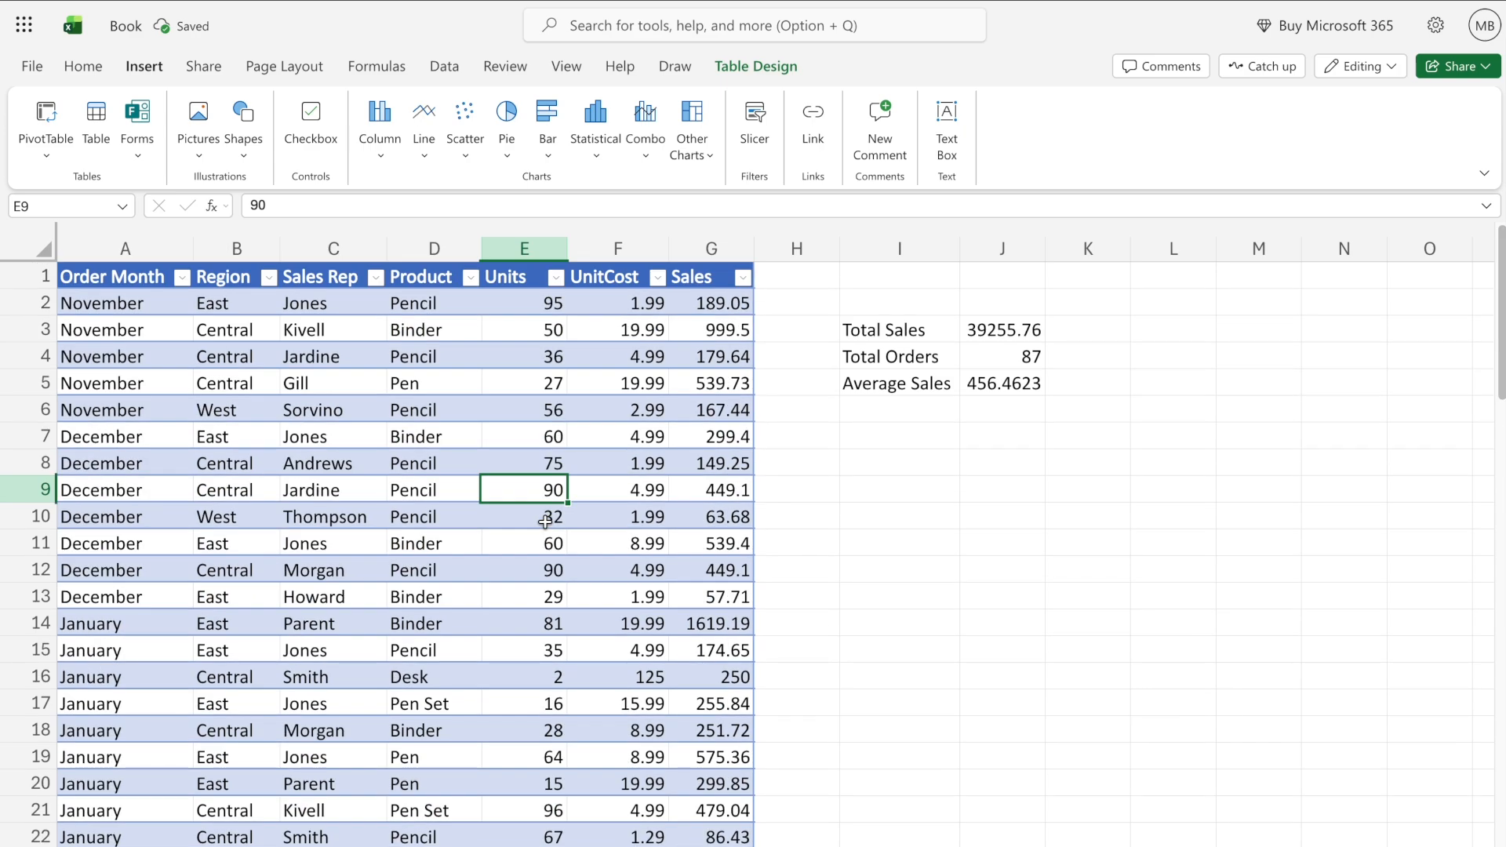
{"action": "left_click", "coordinate": [469, 410]}
{"action": "left_click", "coordinate": [512, 411]}
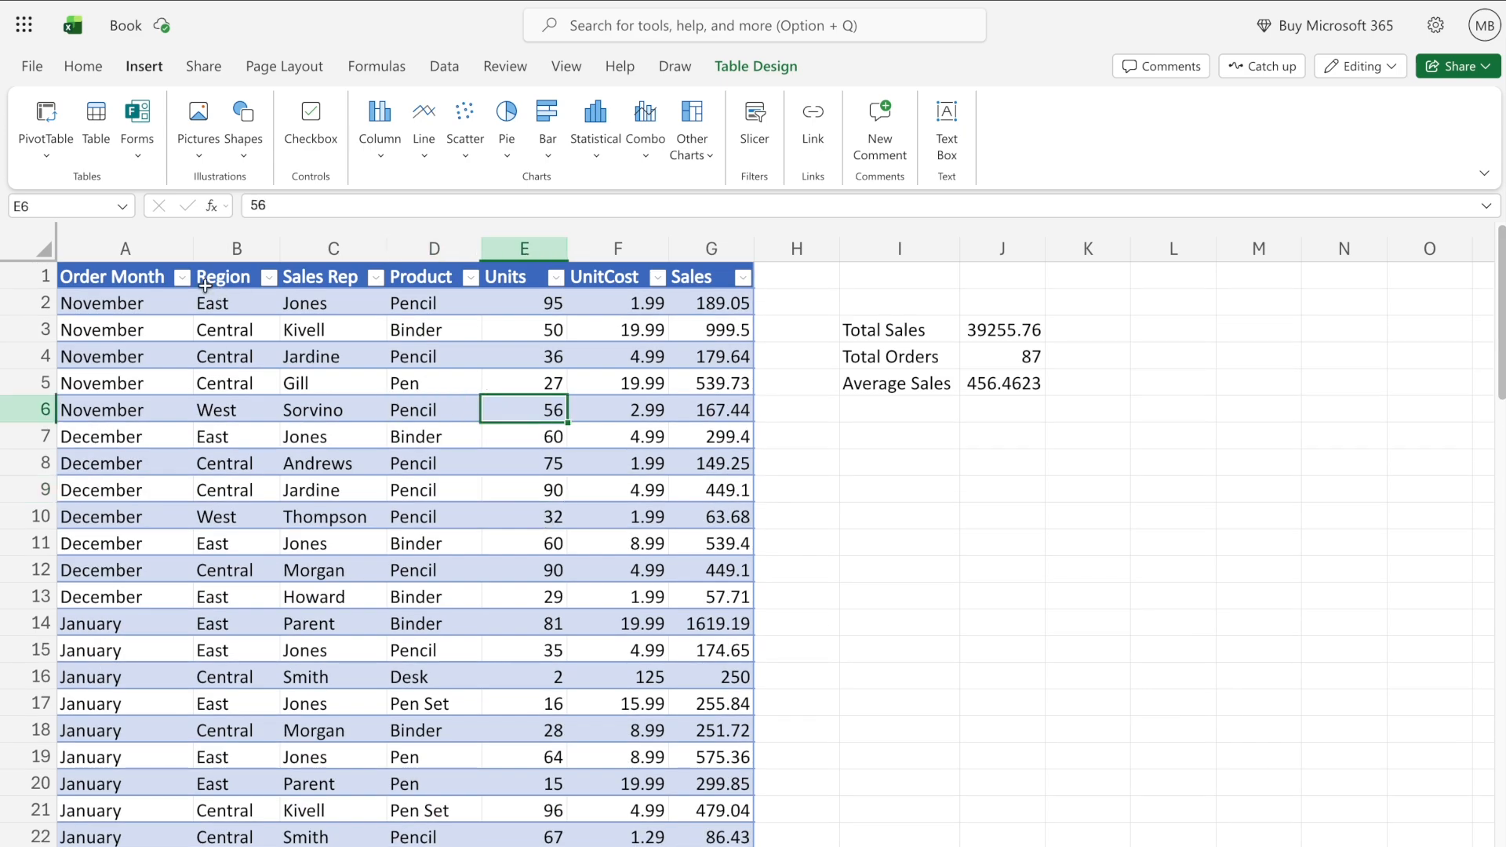
Create a PivotTable from the whole order table, Table1, placed on a new worksheet
{"action": "left_click", "coordinate": [181, 331]}
{"action": "key", "text": "ctrl+a"}
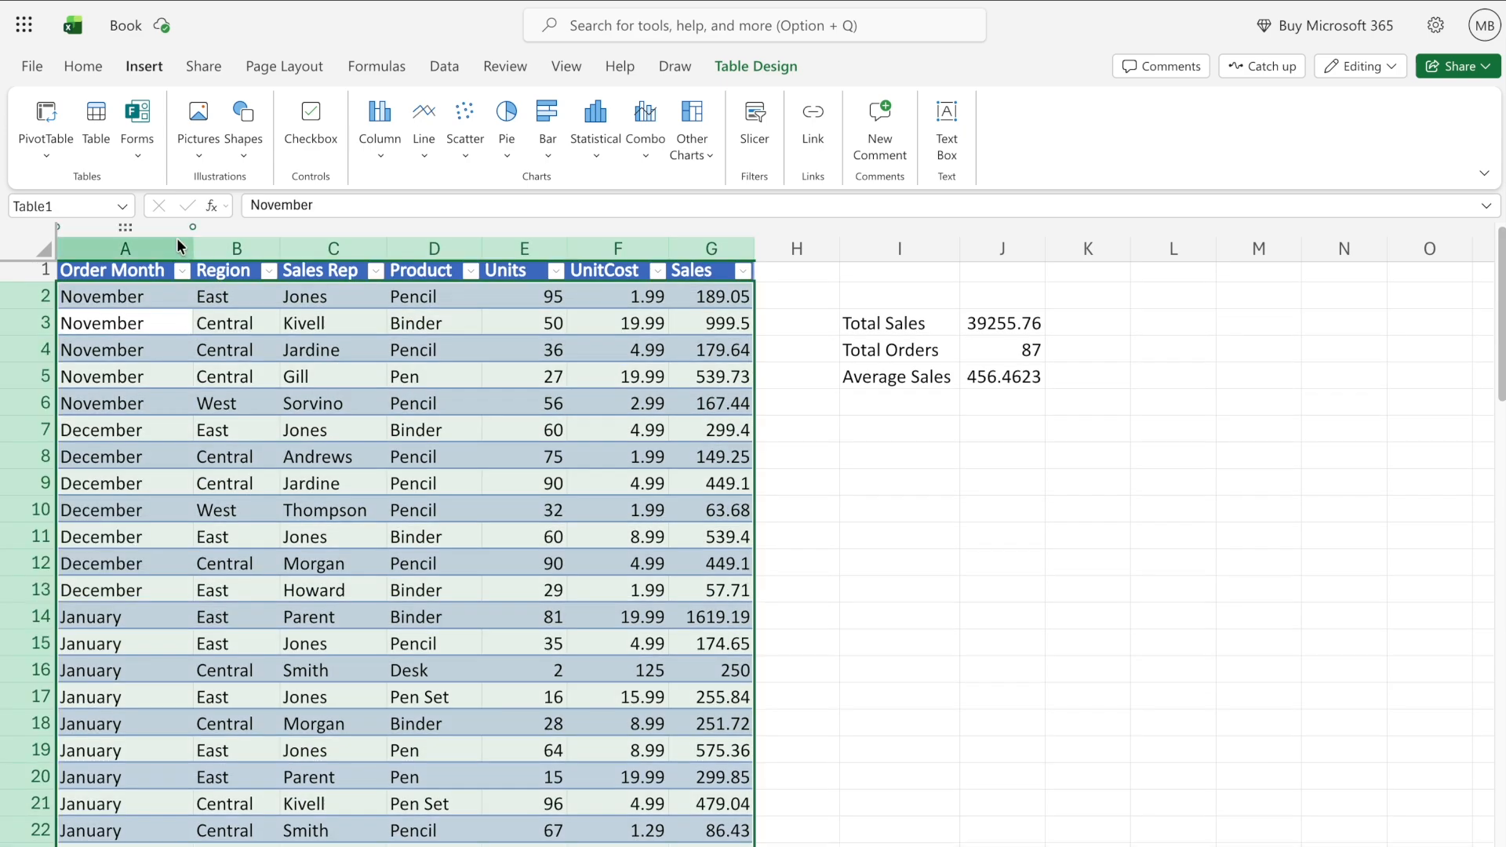
{"action": "left_click", "coordinate": [47, 125]}
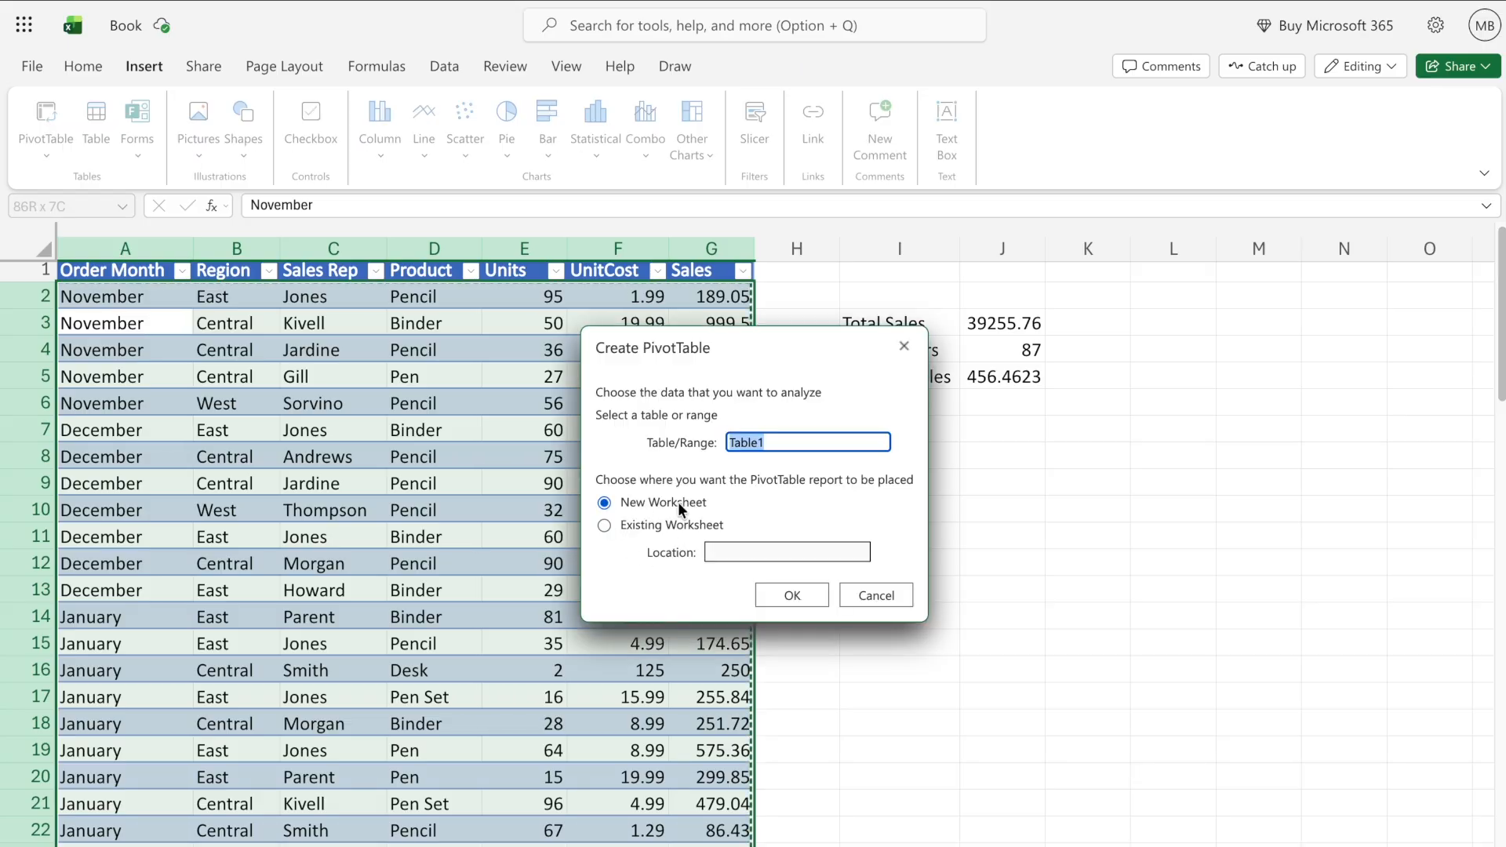
{"action": "left_click", "coordinate": [781, 596]}
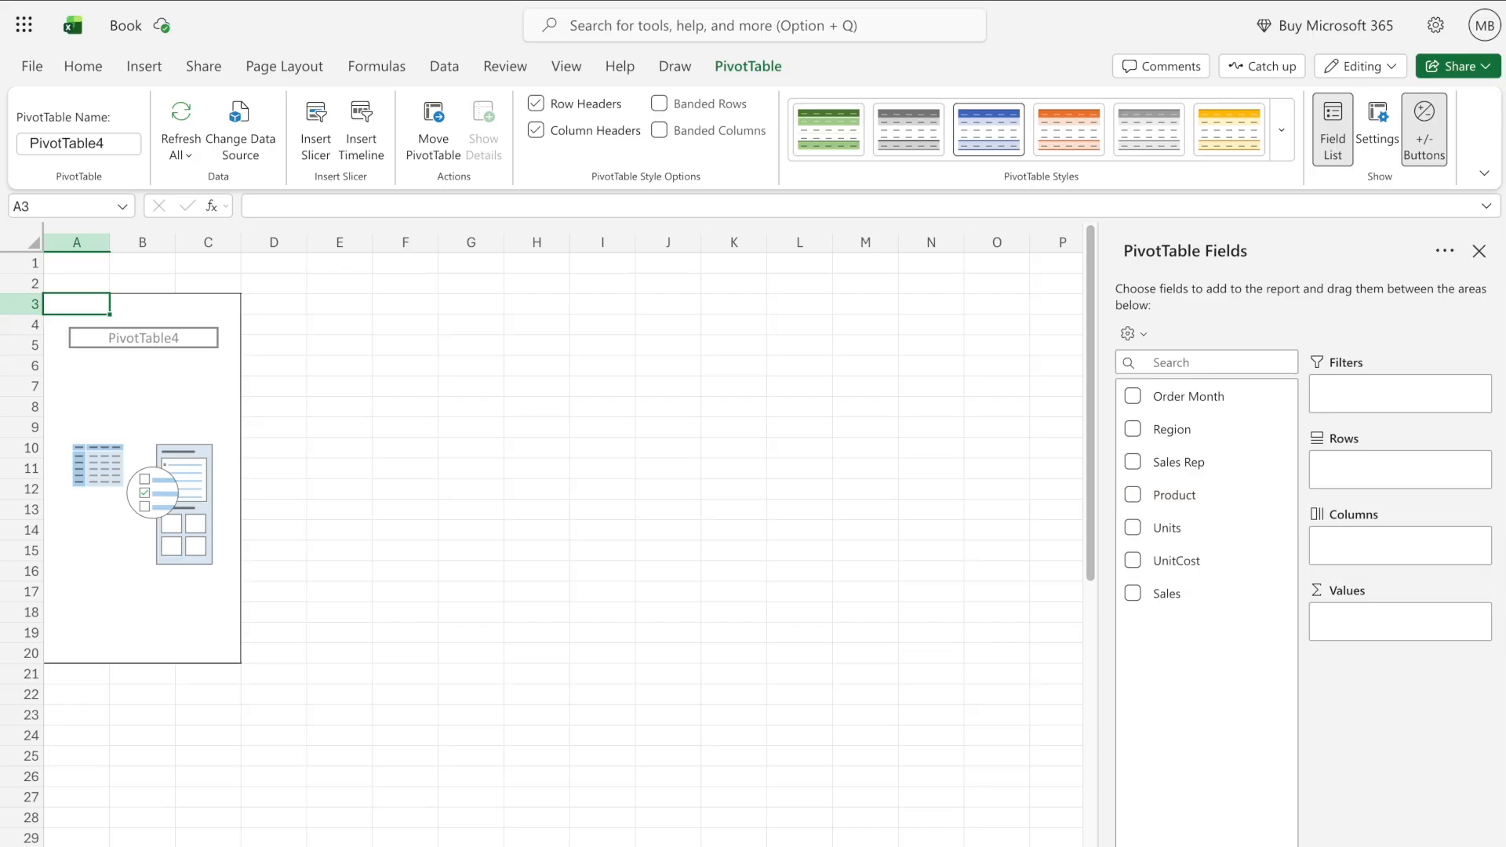
Return to the order table's sheet and examine its Region and Sales Rep columns as groupings for the sales
{"action": "left_click", "coordinate": [337, 846]}
{"action": "left_click", "coordinate": [348, 377]}
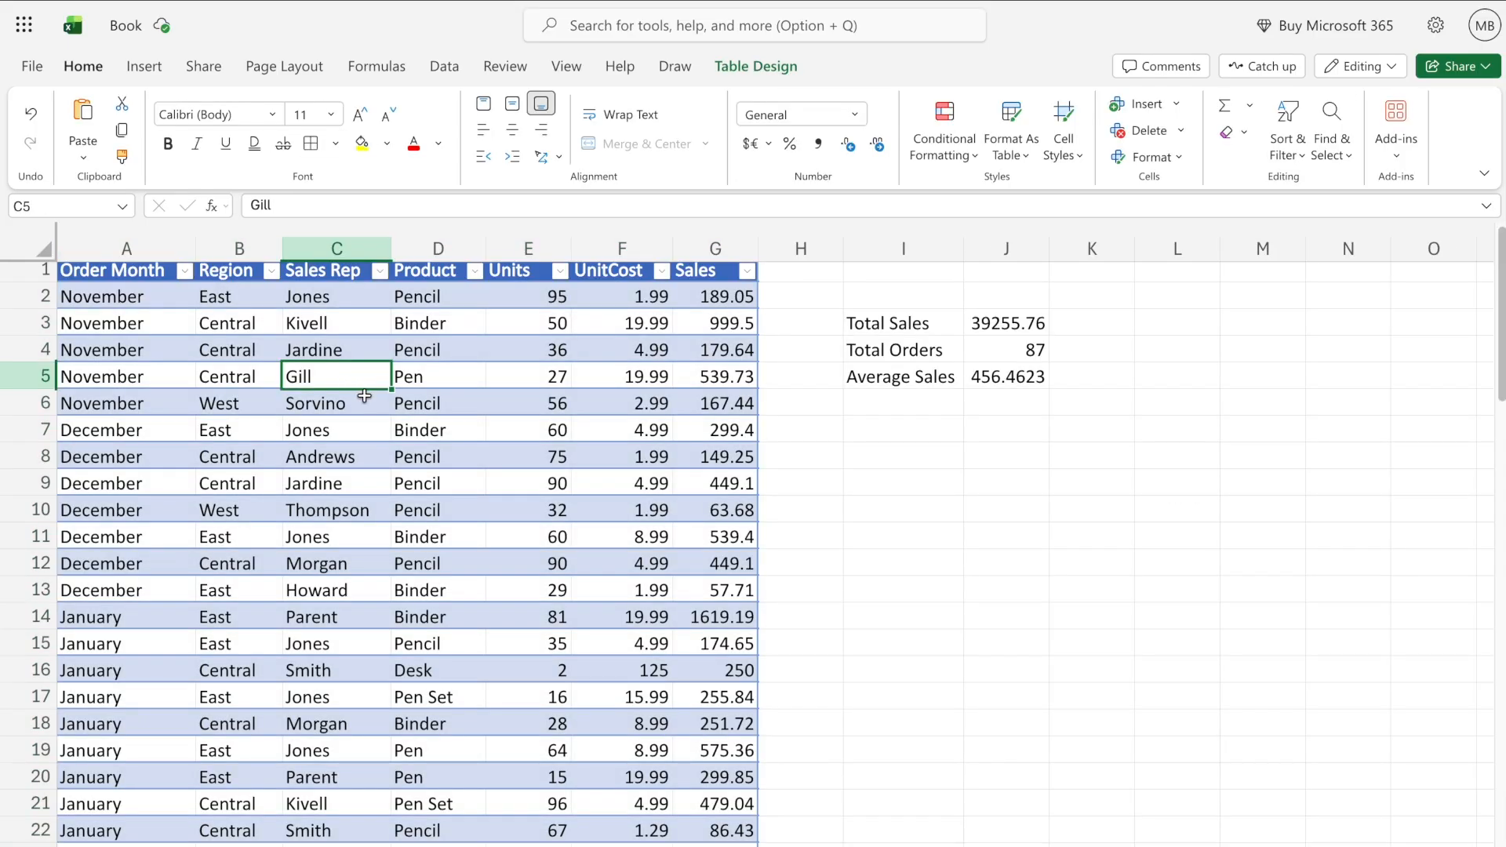
{"action": "left_click", "coordinate": [238, 248]}
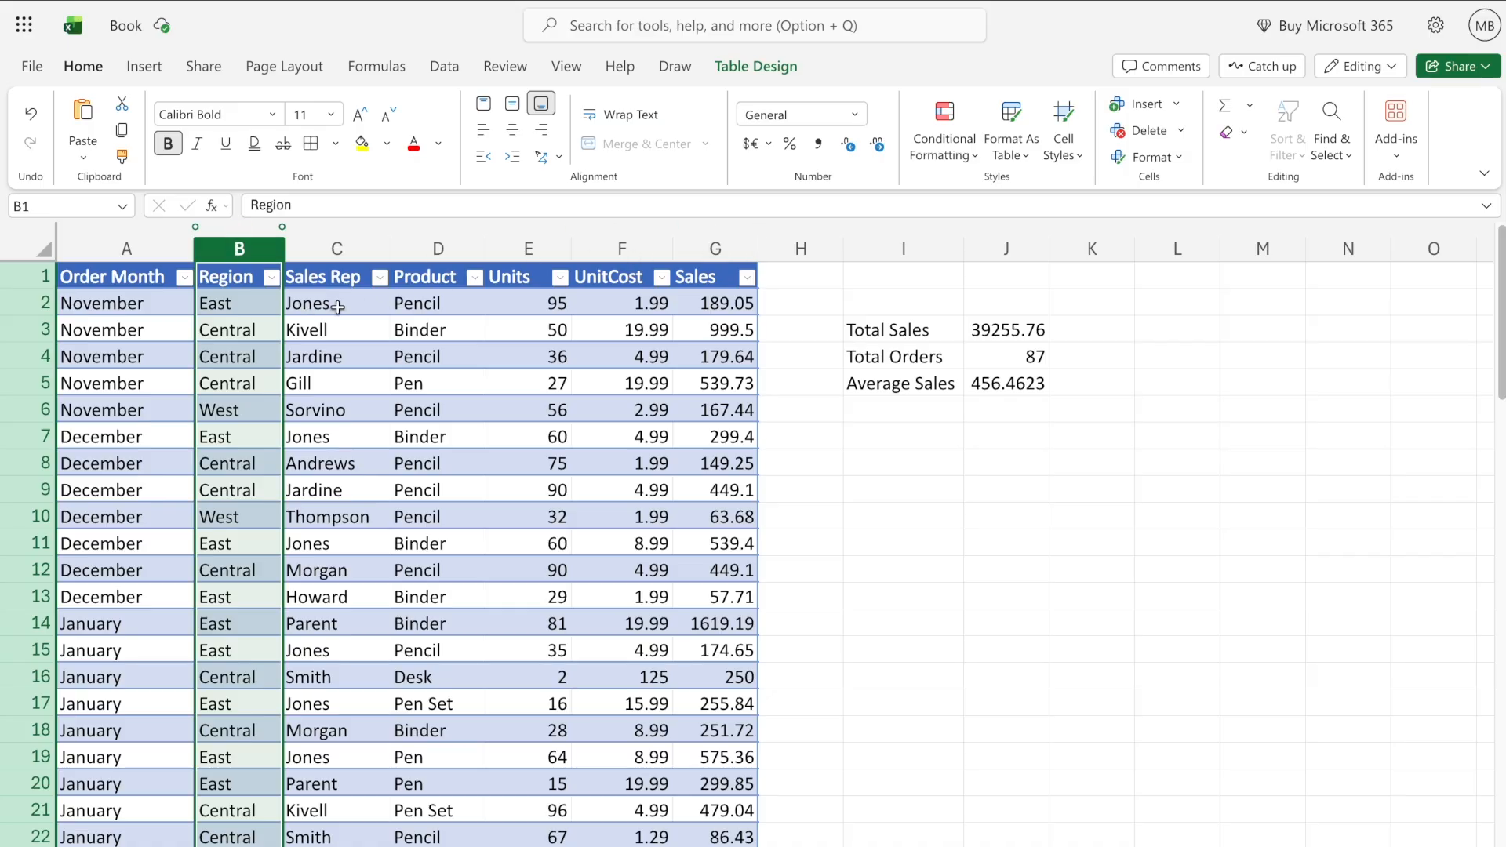
{"action": "left_click", "coordinate": [339, 248]}
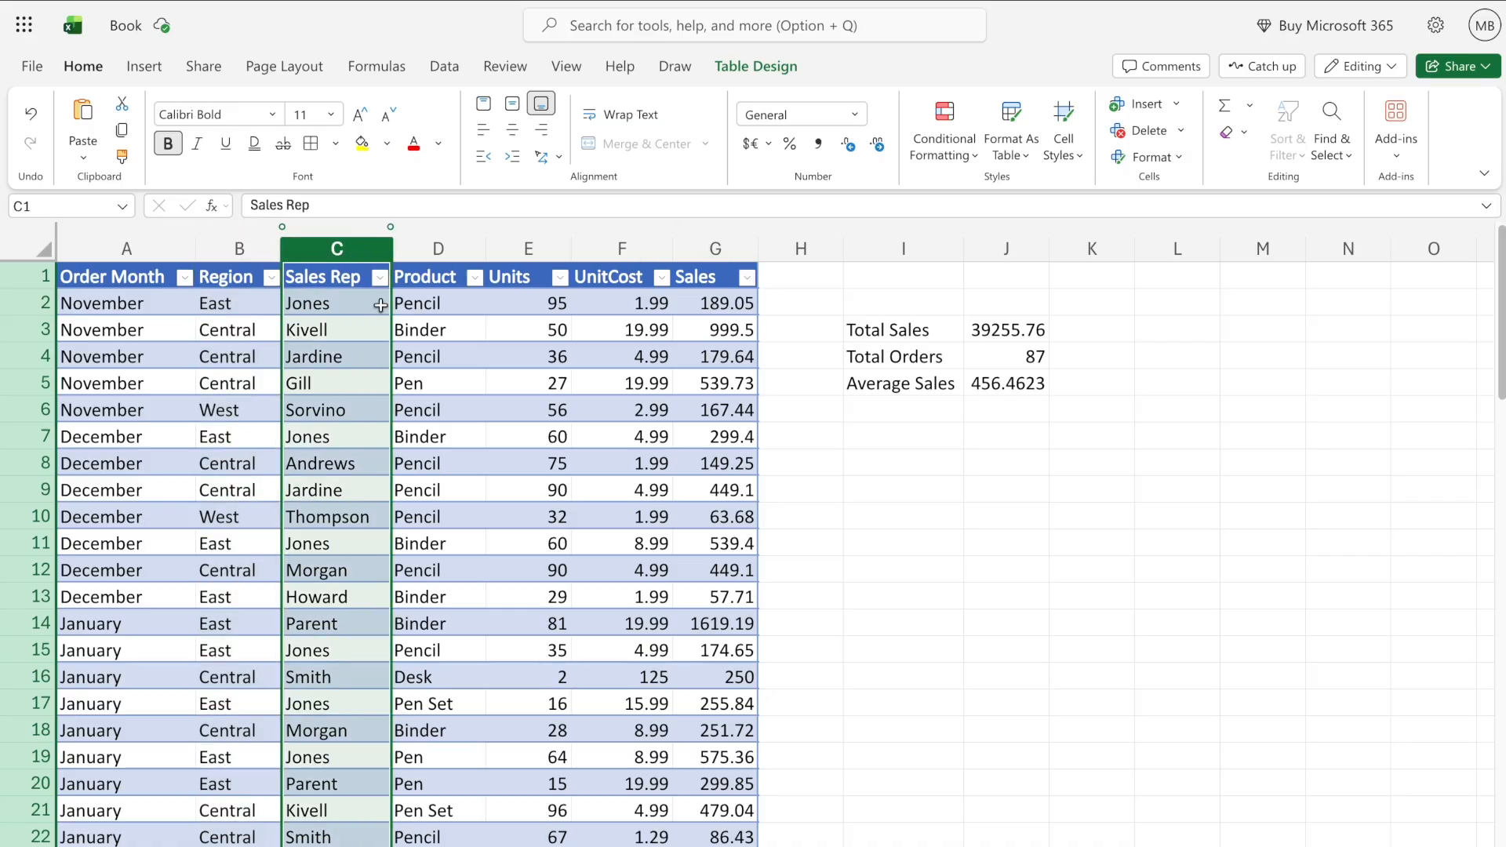
{"action": "left_click", "coordinate": [347, 308]}
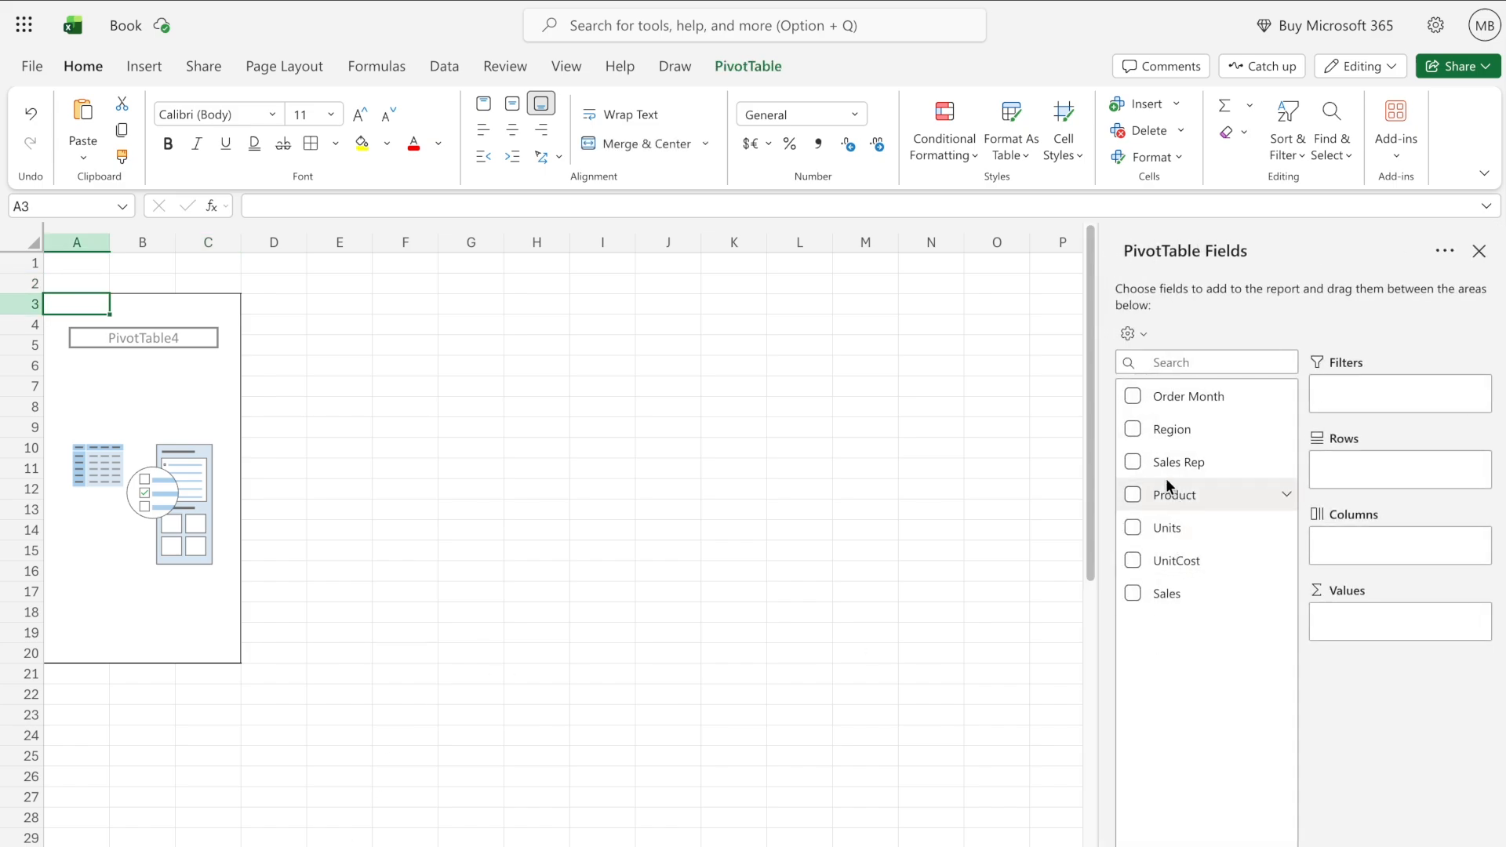
Build the new PivotTable with Region as the rows and the sum of Sales as the values
{"action": "left_click_drag", "start_coordinate": [1144, 430], "coordinate": [1352, 470]}
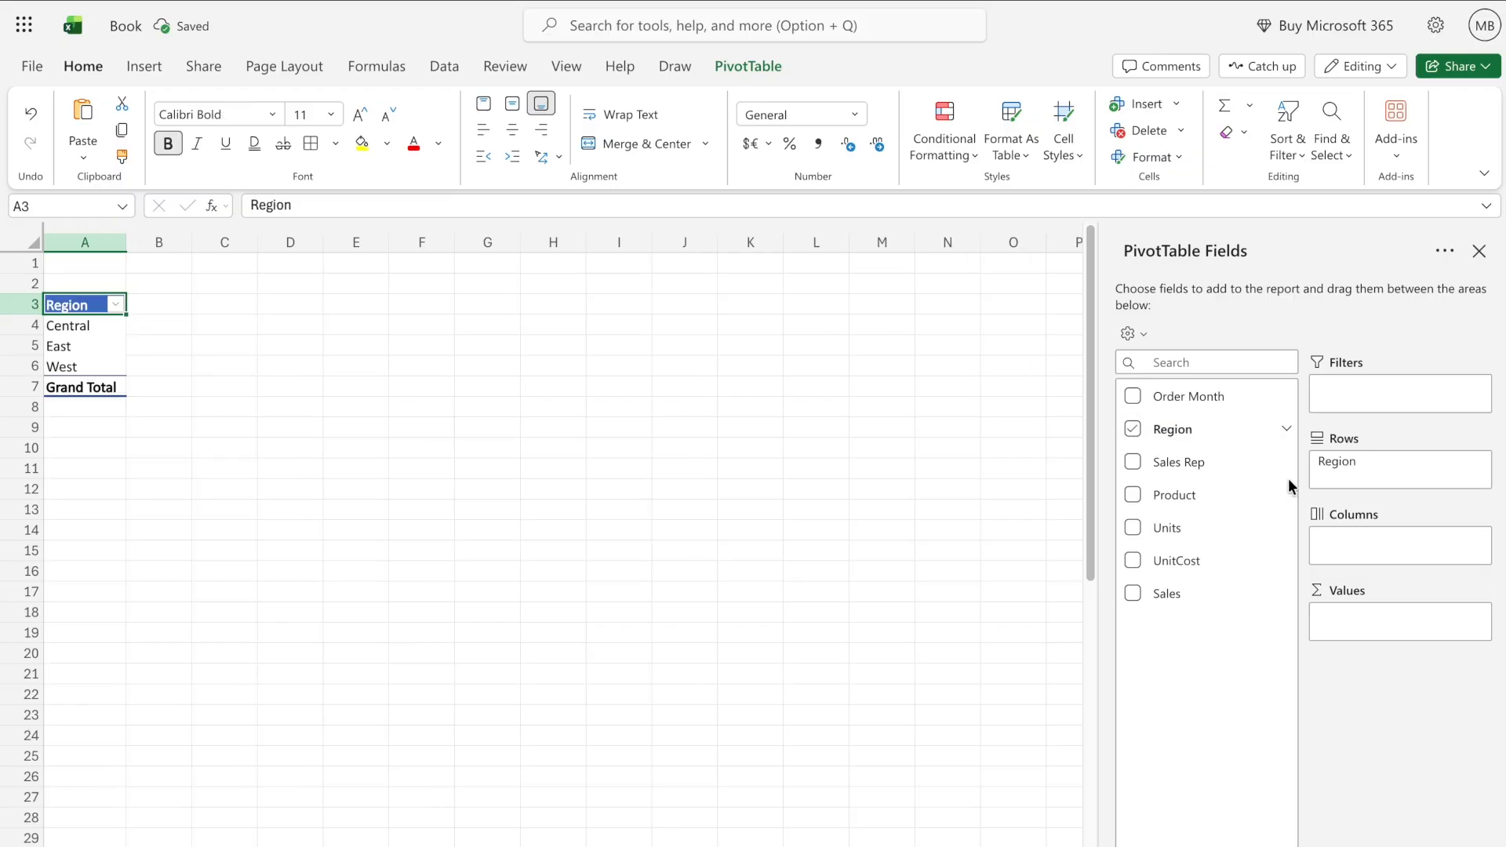
{"action": "left_click_drag", "start_coordinate": [1156, 591], "coordinate": [1356, 619]}
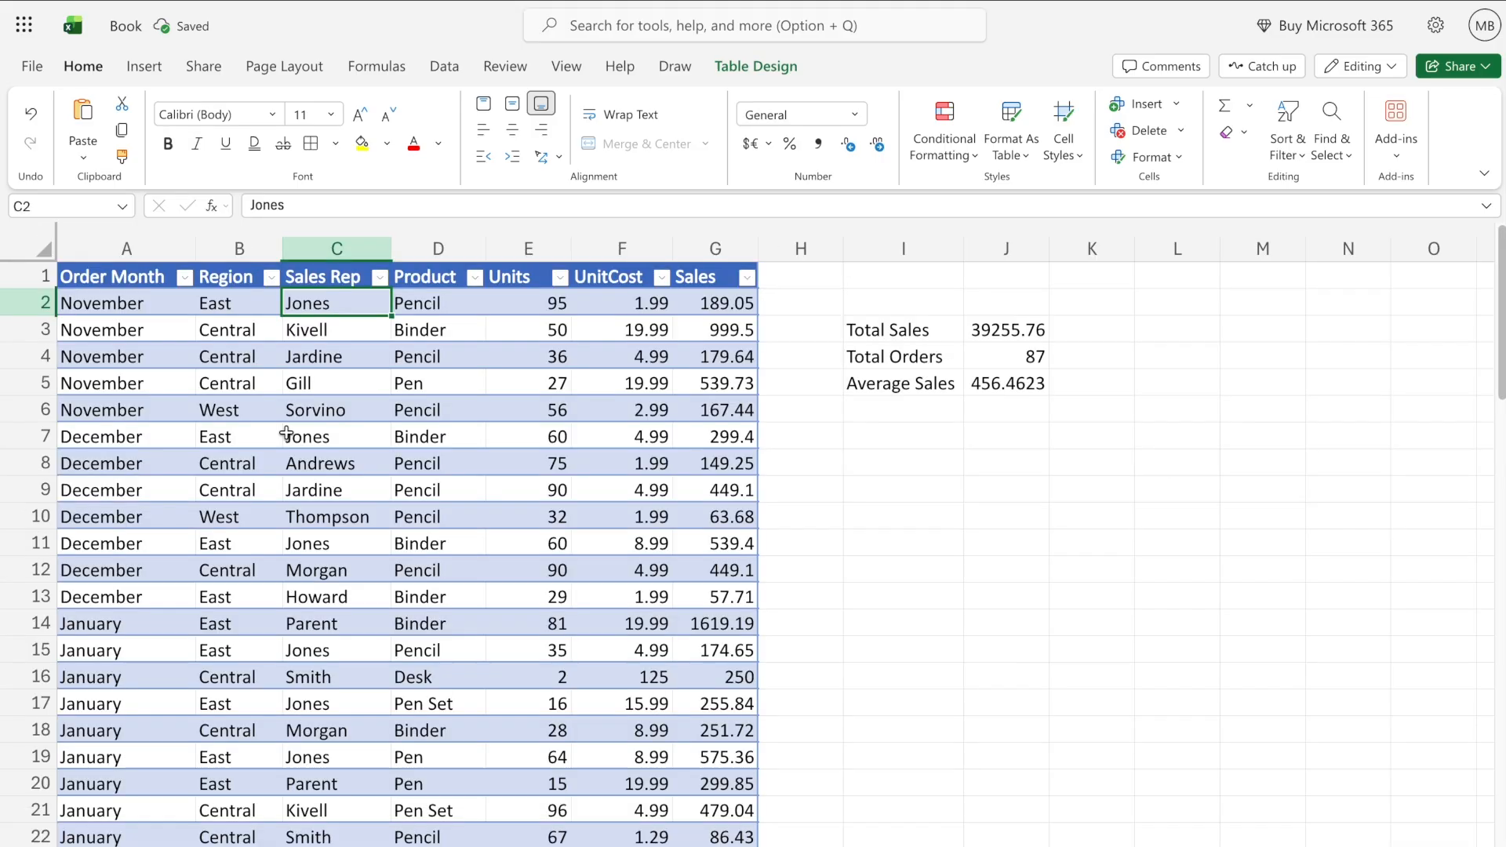
Create a second PivotTable from Table1 at cell A11 of the existing Sheet4, with Sales Rep as rows and Sales summed as values
{"action": "left_click", "coordinate": [268, 398]}
{"action": "key", "text": "ctrl+a"}
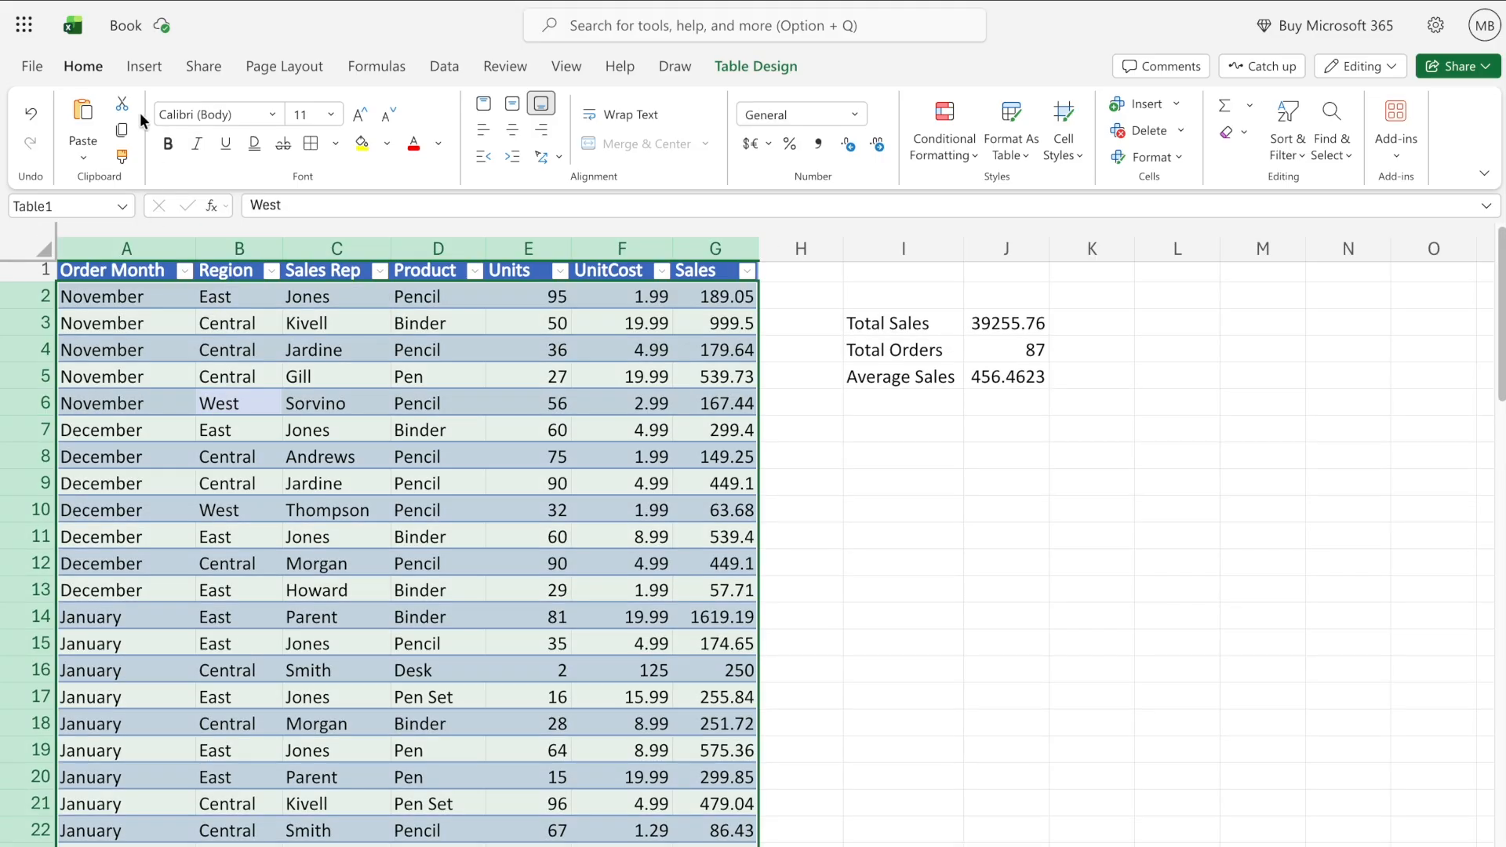
{"action": "left_click", "coordinate": [144, 67]}
{"action": "left_click", "coordinate": [47, 130]}
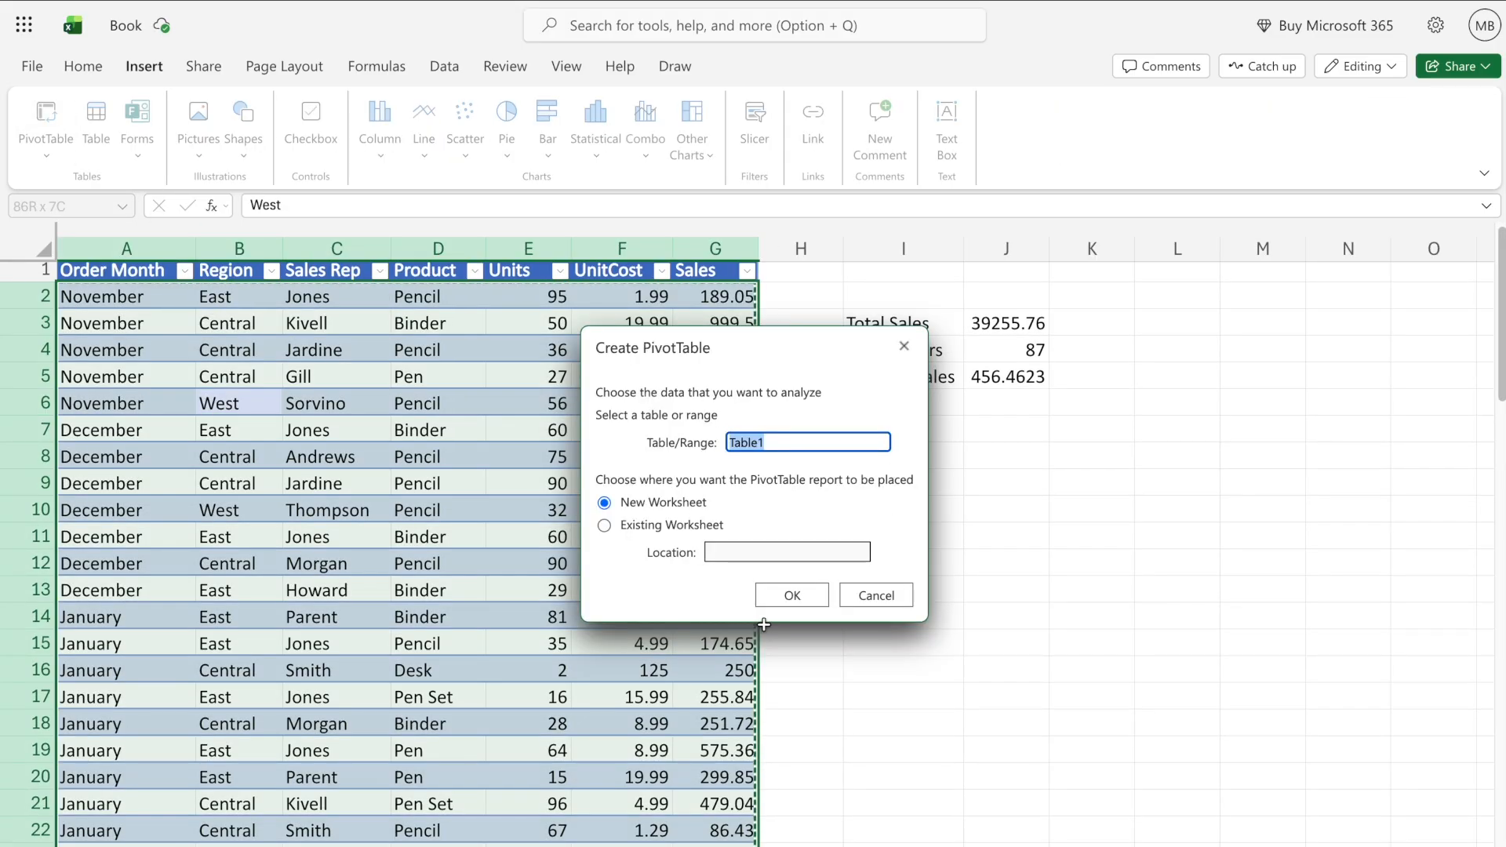
{"action": "left_click", "coordinate": [628, 525]}
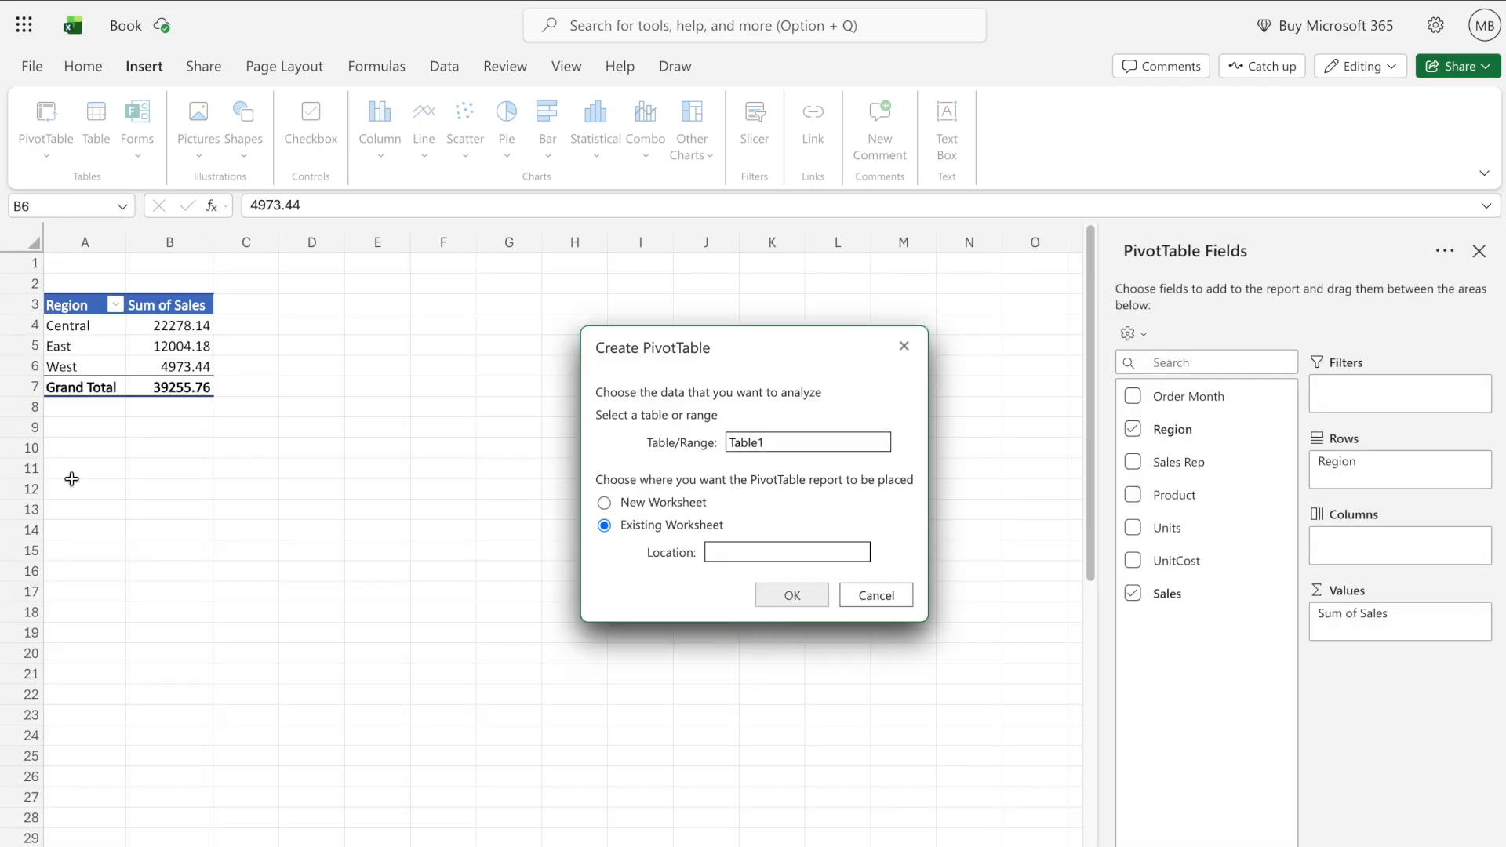
{"action": "left_click", "coordinate": [73, 465]}
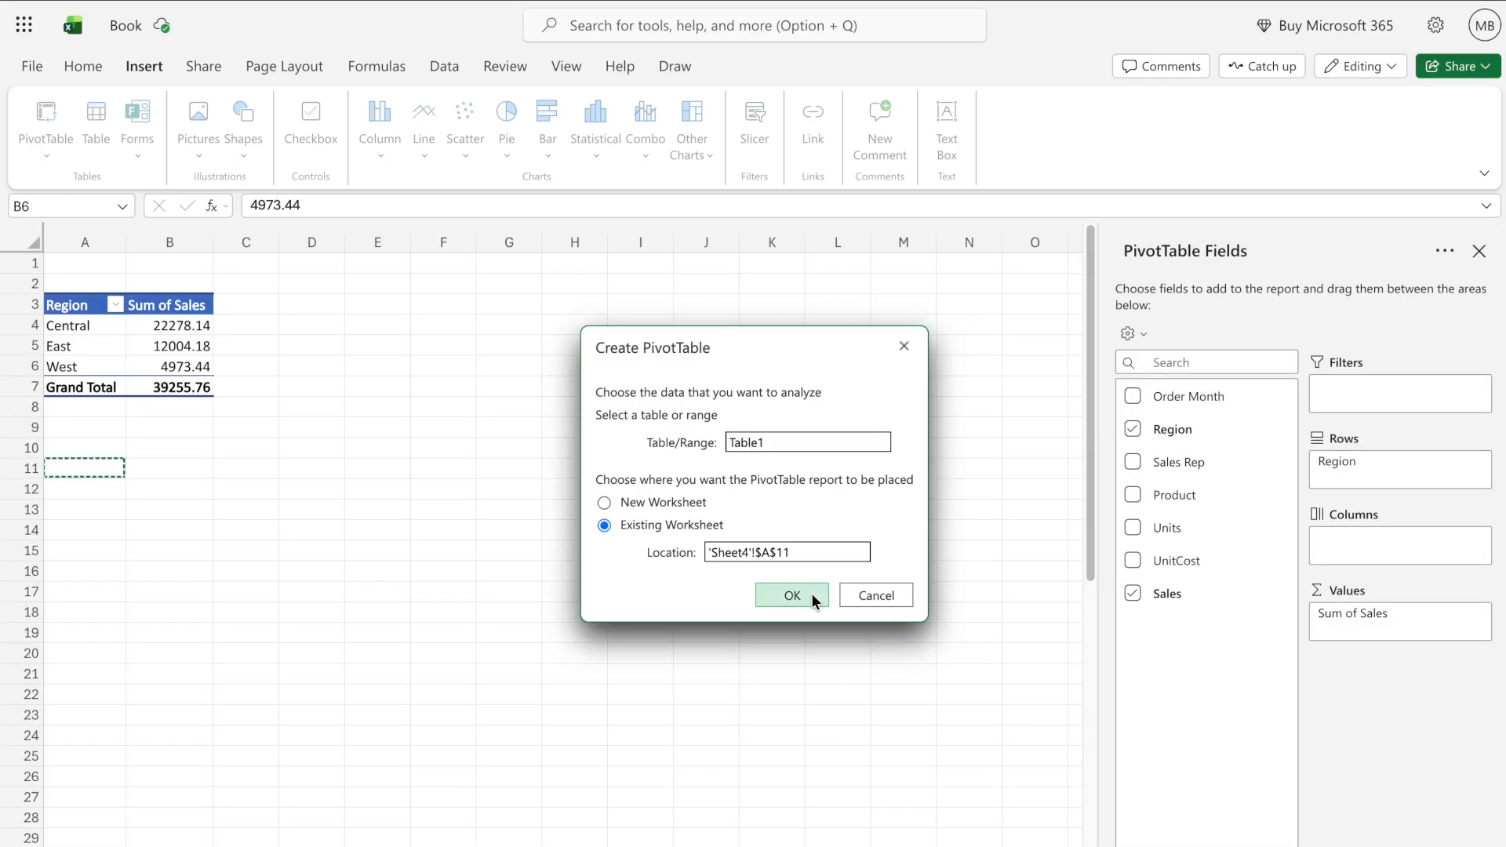
{"action": "left_click", "coordinate": [811, 594]}
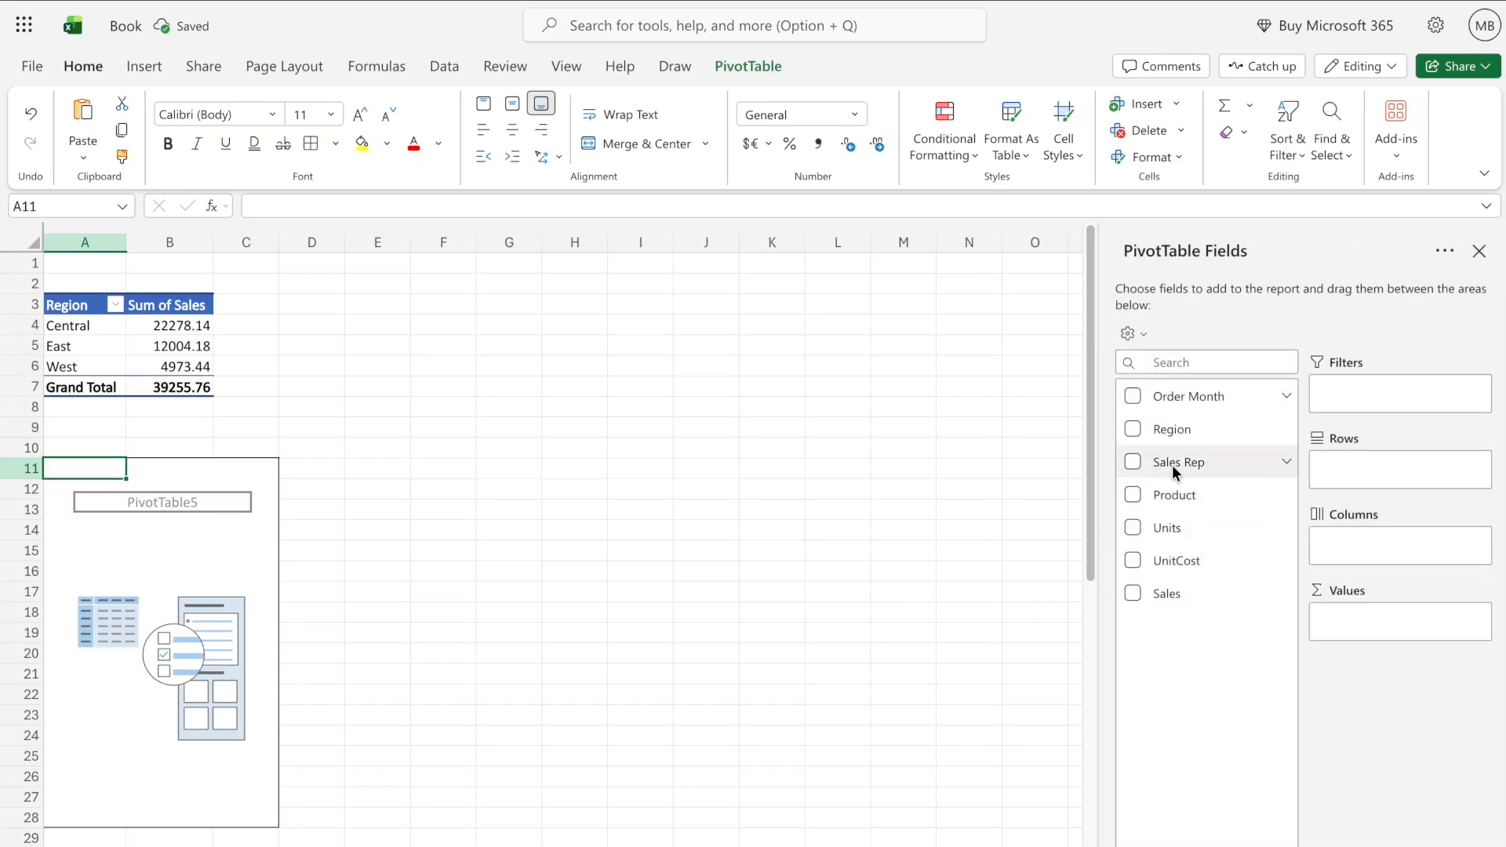
{"action": "left_click_drag", "start_coordinate": [1170, 465], "coordinate": [1374, 470]}
{"action": "left_click_drag", "start_coordinate": [1160, 599], "coordinate": [1367, 651]}
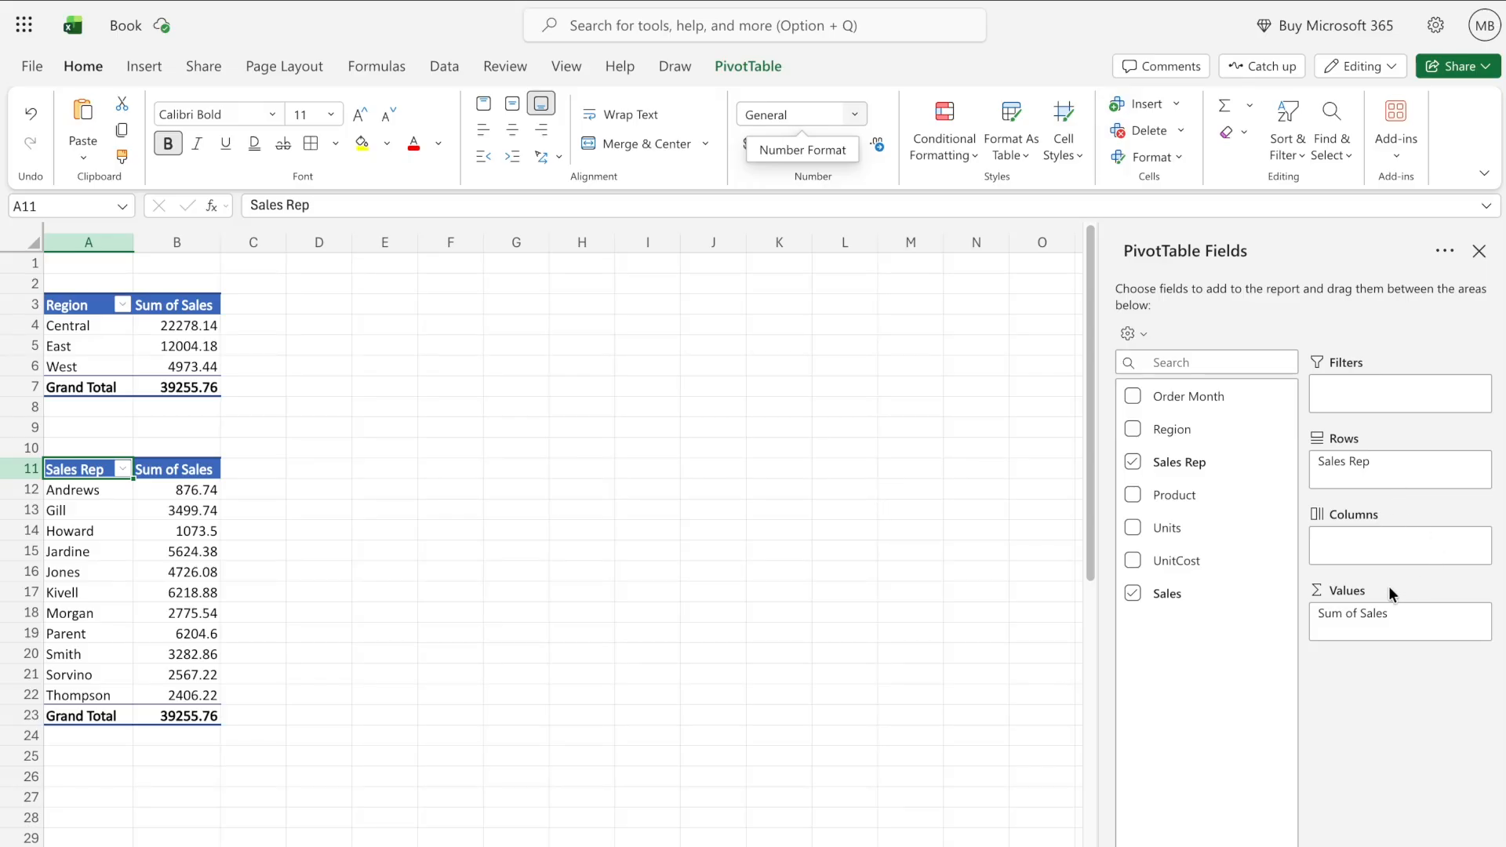
Insert a clustered column chart from the Sales Rep PivotTable, positioned beside that table and made slightly wider
{"action": "key", "text": "Down"}
{"action": "key", "text": "Down"}
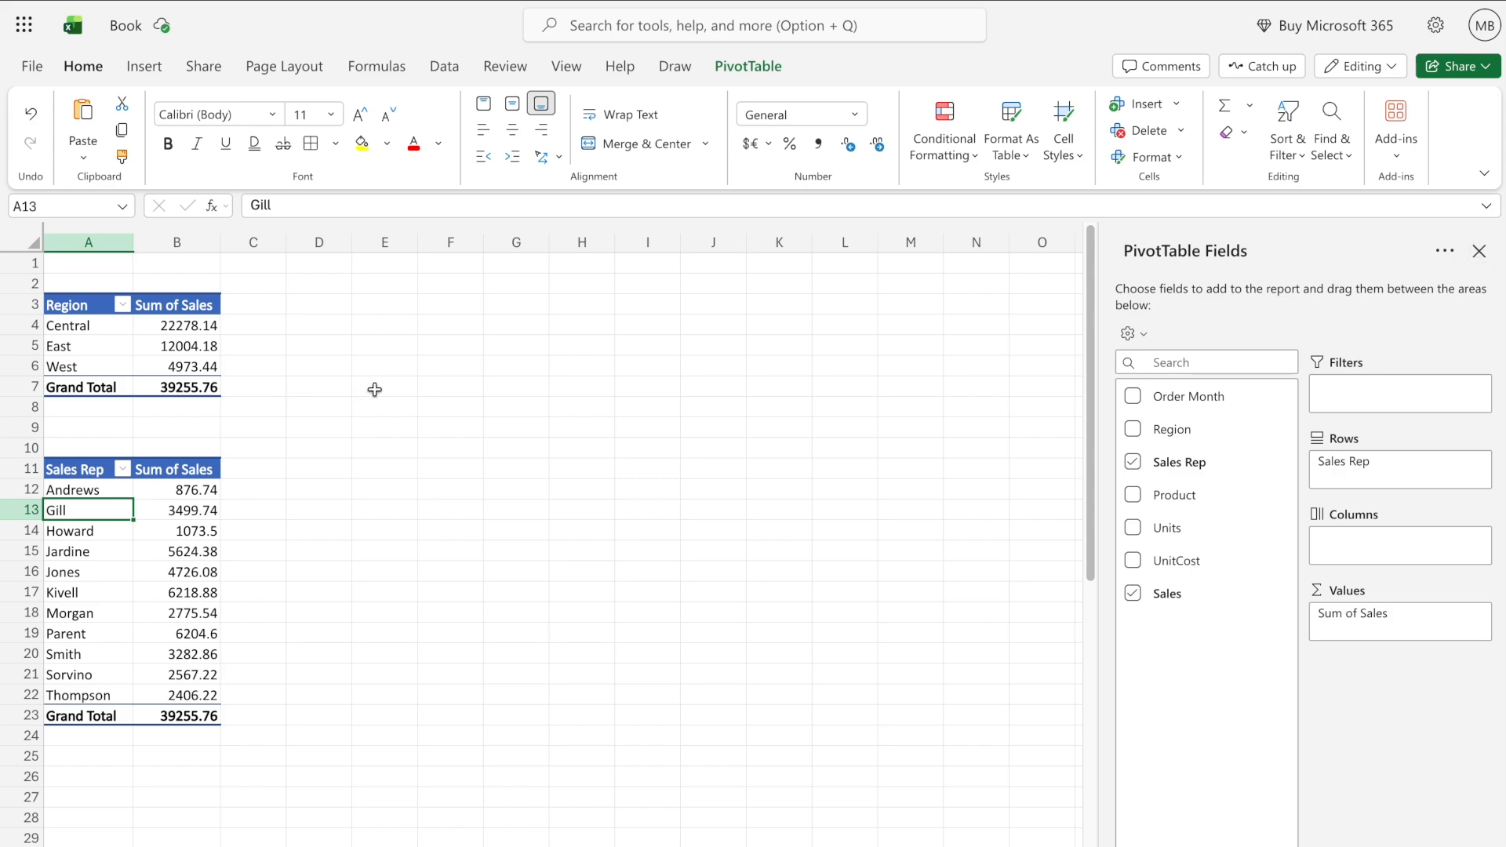
{"action": "left_click", "coordinate": [162, 501]}
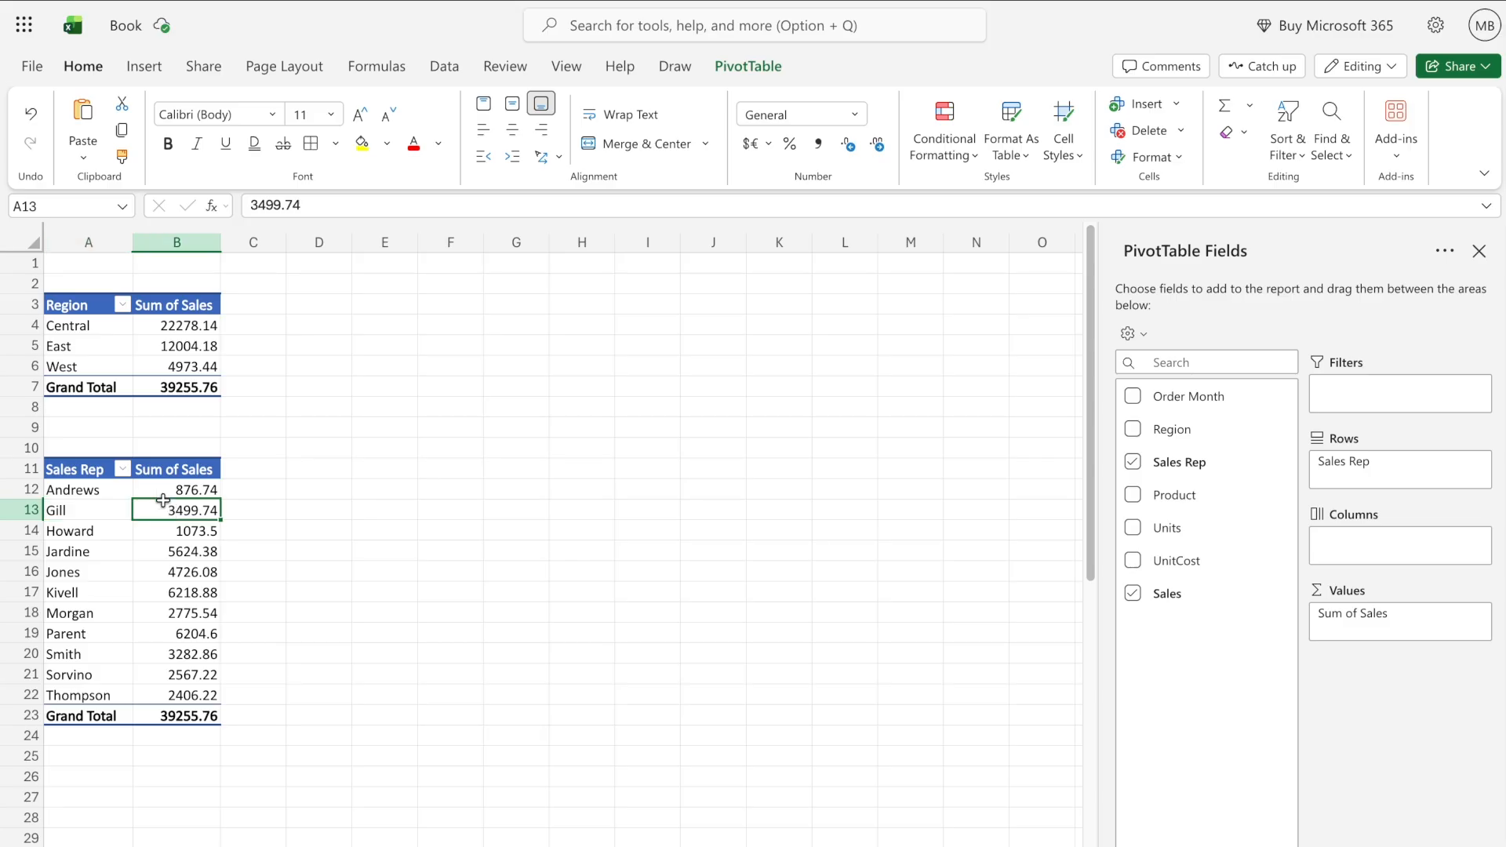
{"action": "left_click", "coordinate": [147, 69]}
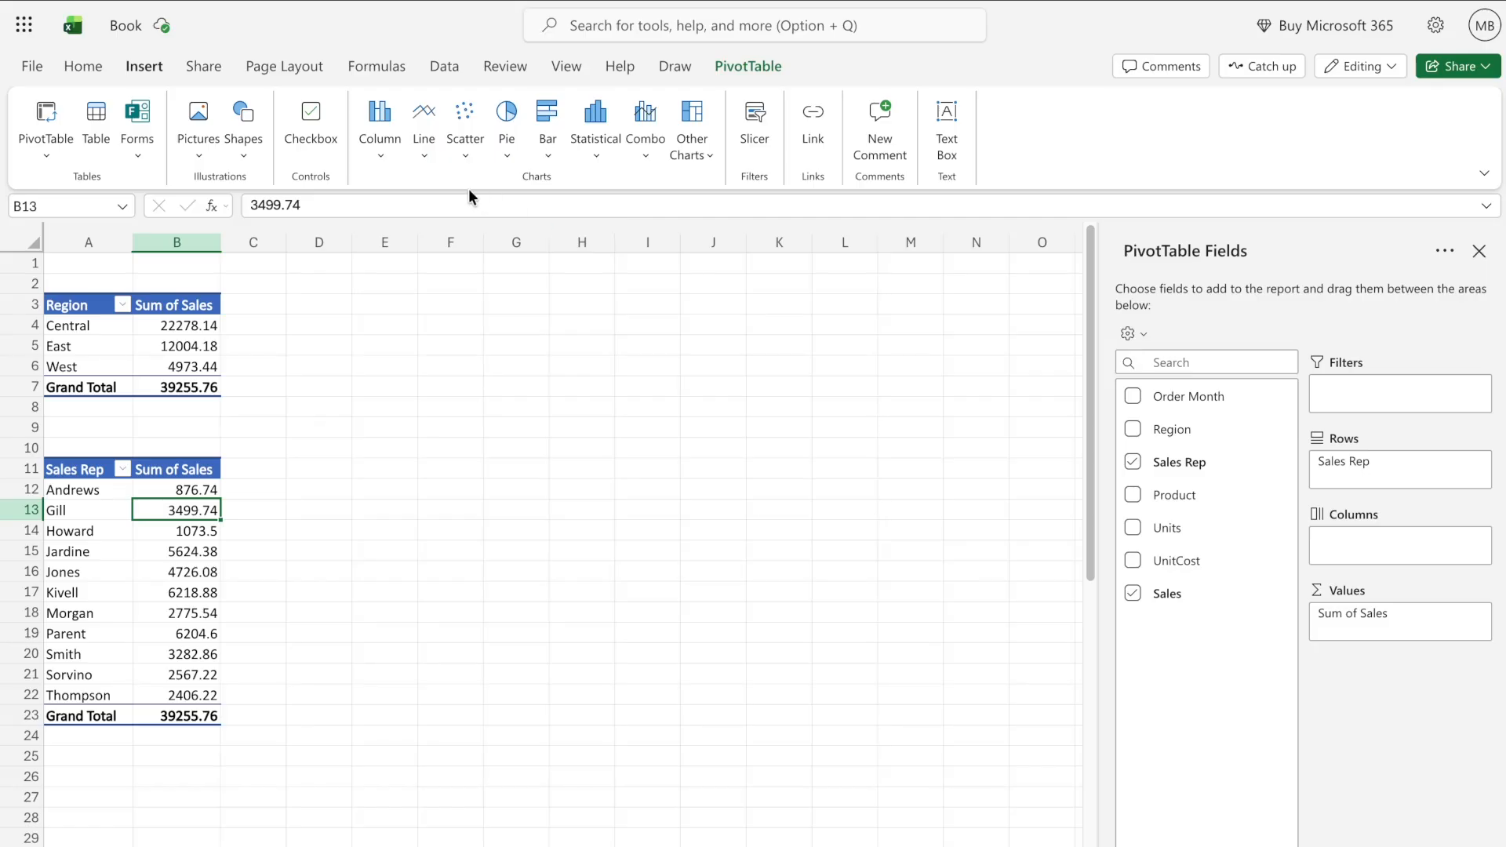
{"action": "left_click", "coordinate": [380, 153]}
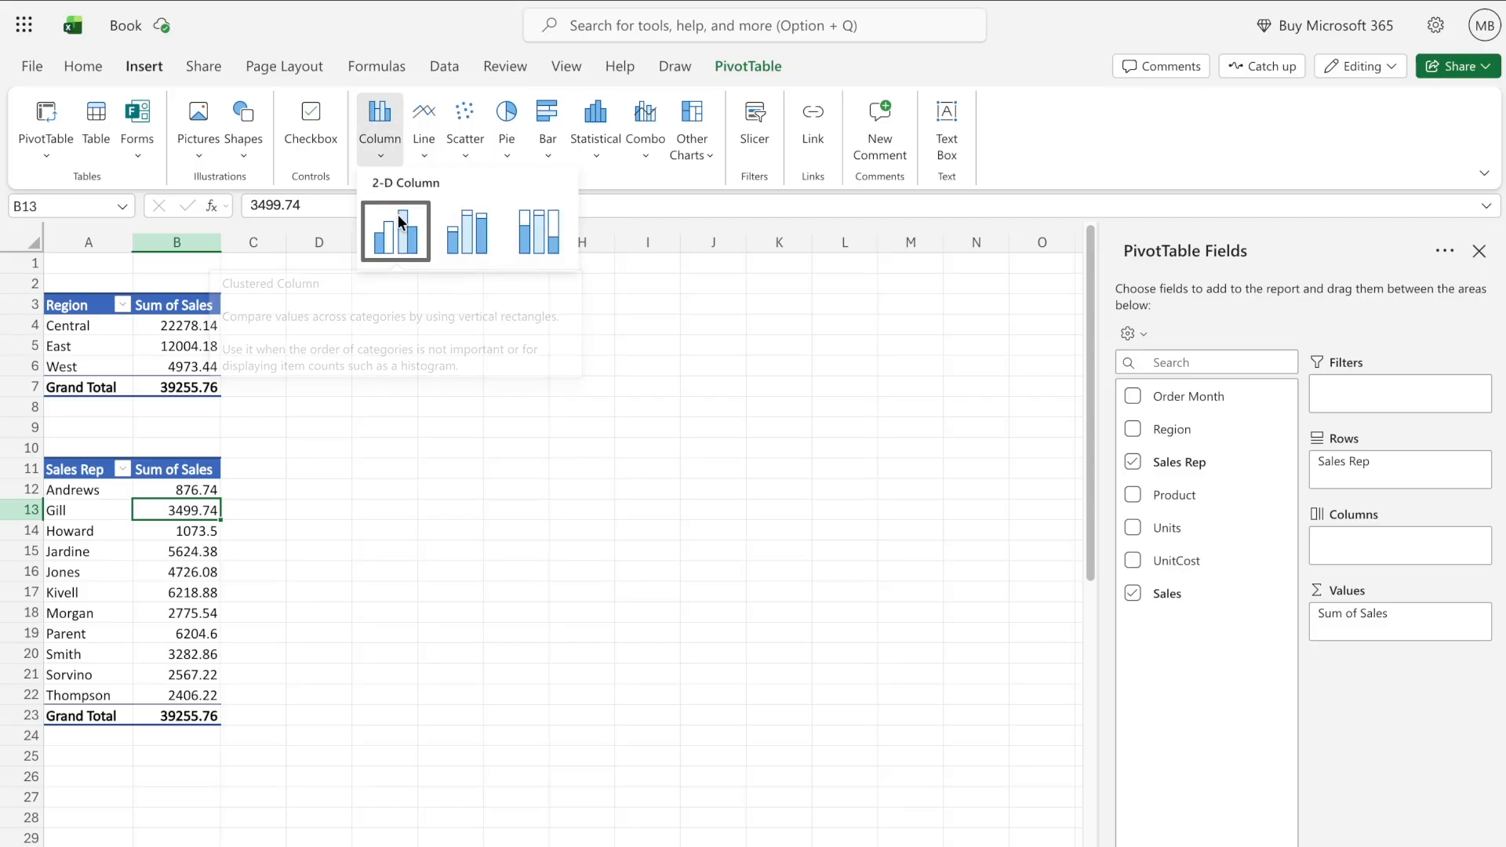
{"action": "left_click", "coordinate": [398, 214]}
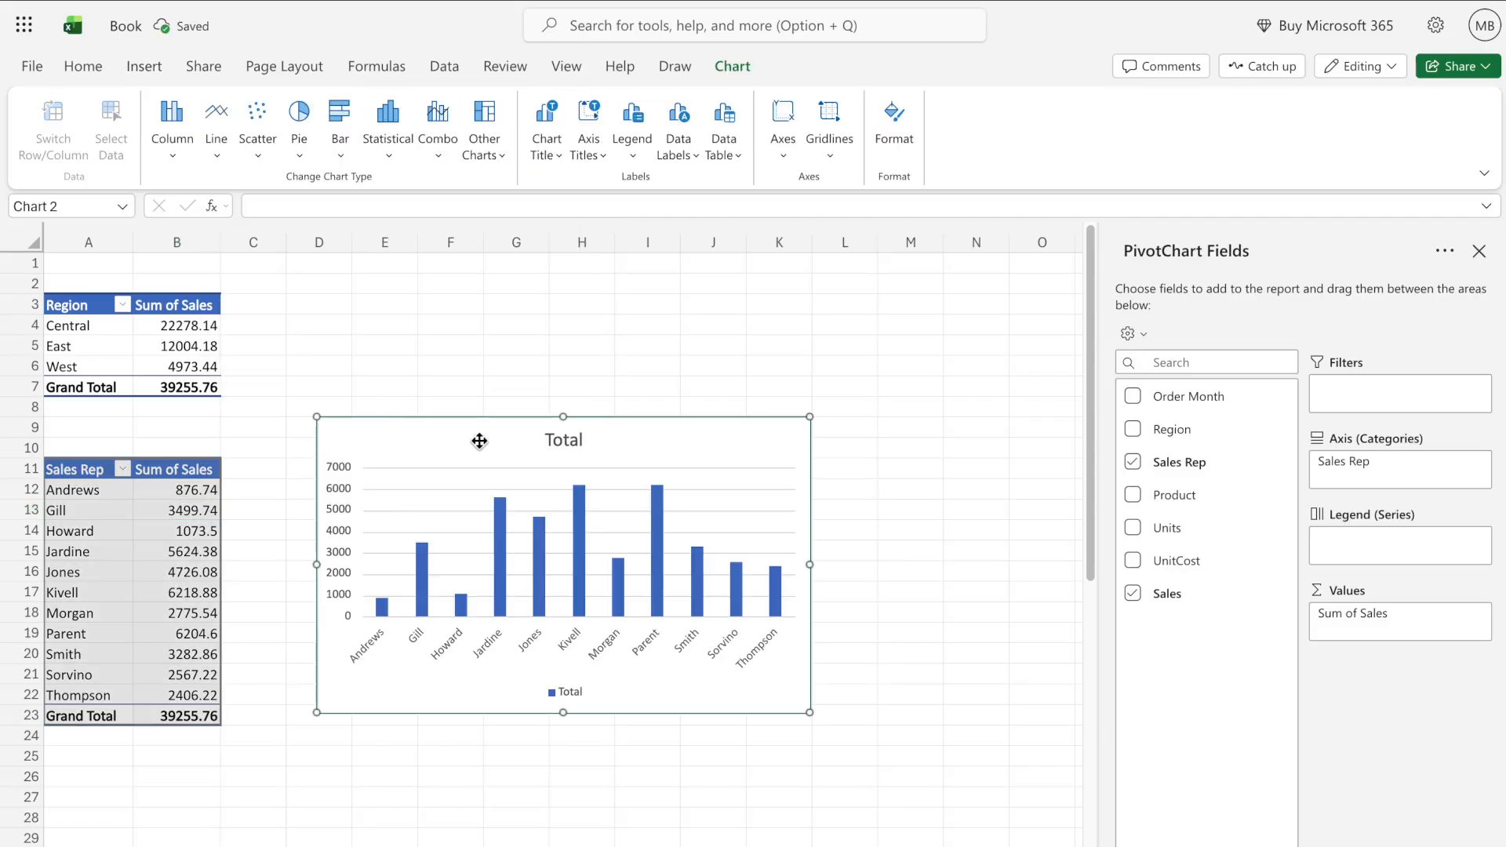
{"action": "left_click_drag", "start_coordinate": [458, 439], "coordinate": [441, 464]}
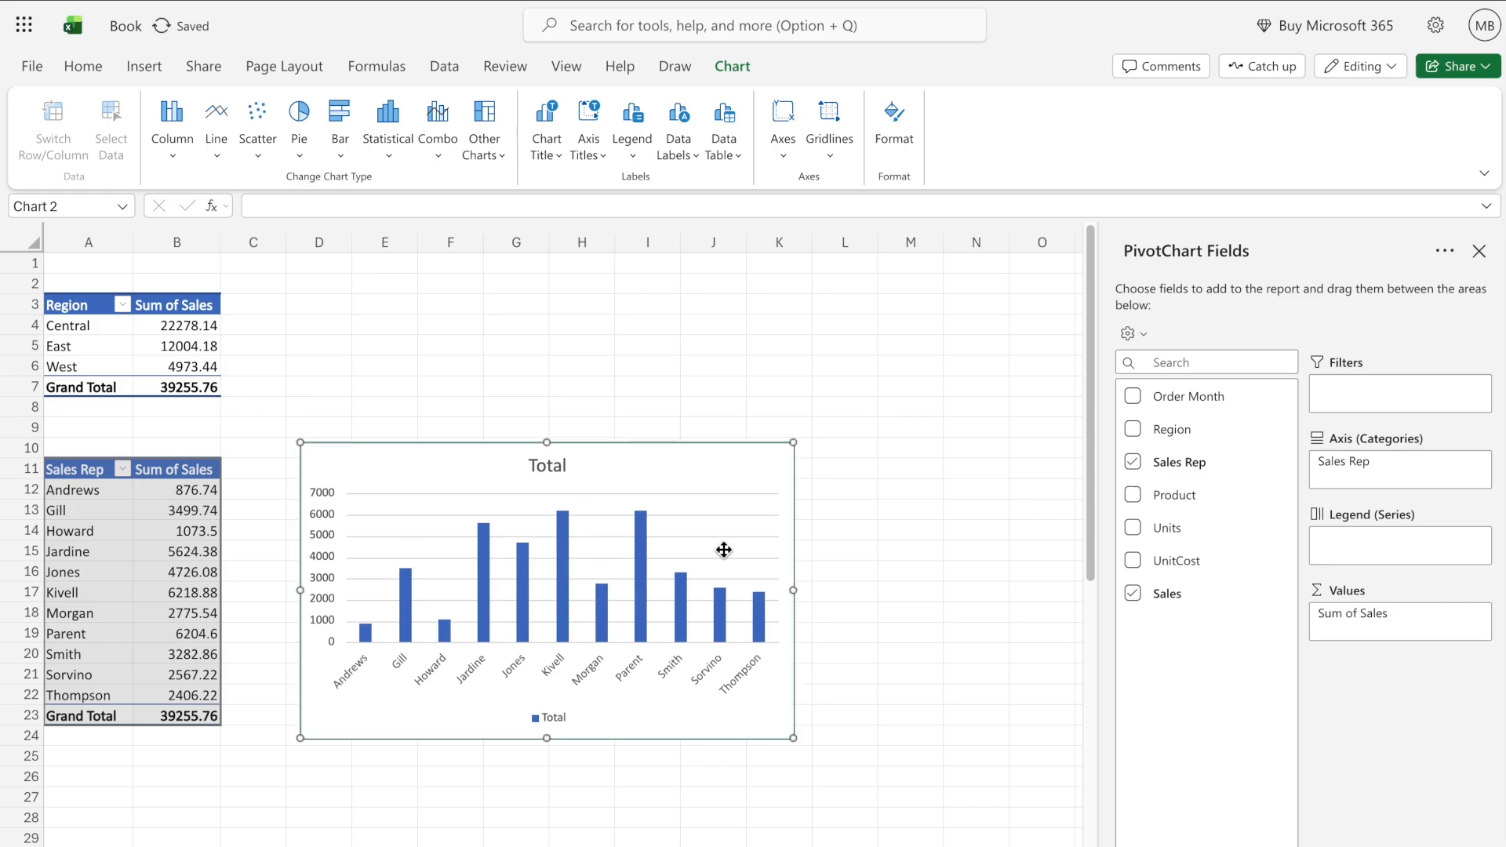
{"action": "left_click_drag", "start_coordinate": [795, 591], "coordinate": [838, 591]}
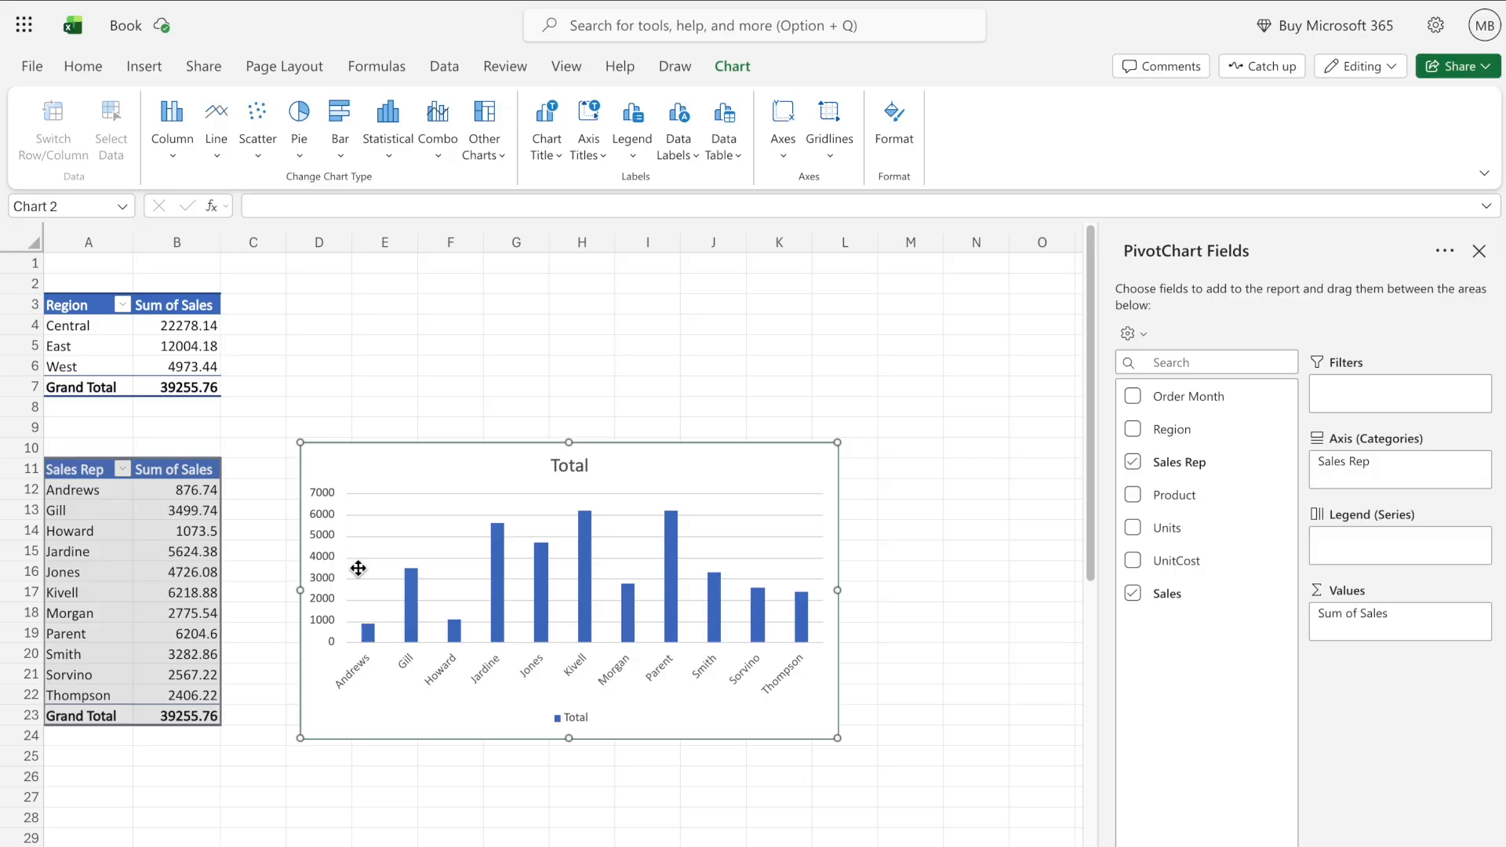
Insert a 2-D pie chart from the Region PivotTable
{"action": "left_click", "coordinate": [343, 345]}
{"action": "left_click", "coordinate": [149, 342]}
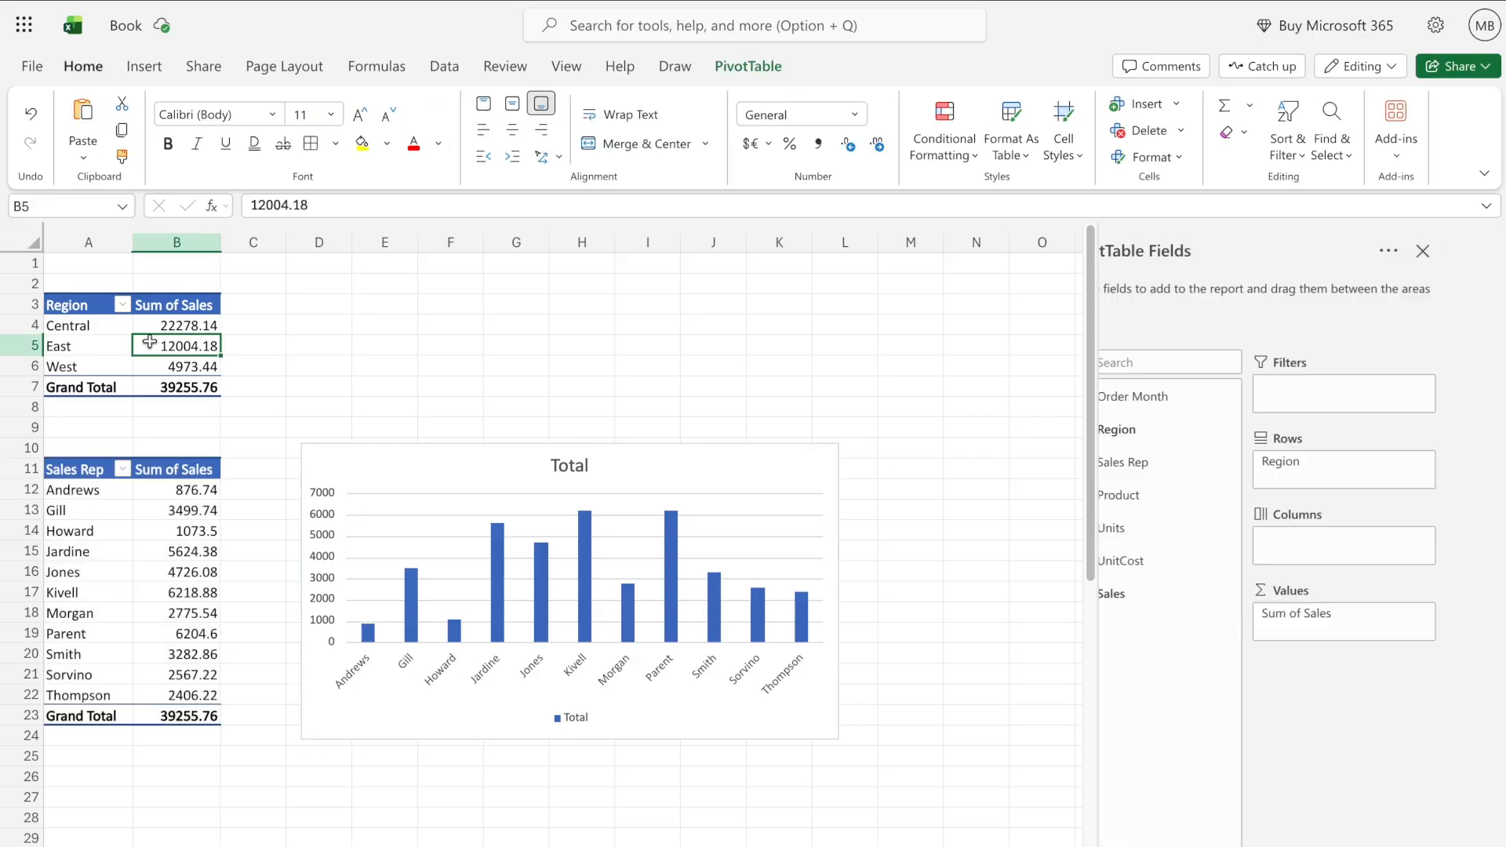
{"action": "left_click", "coordinate": [146, 67]}
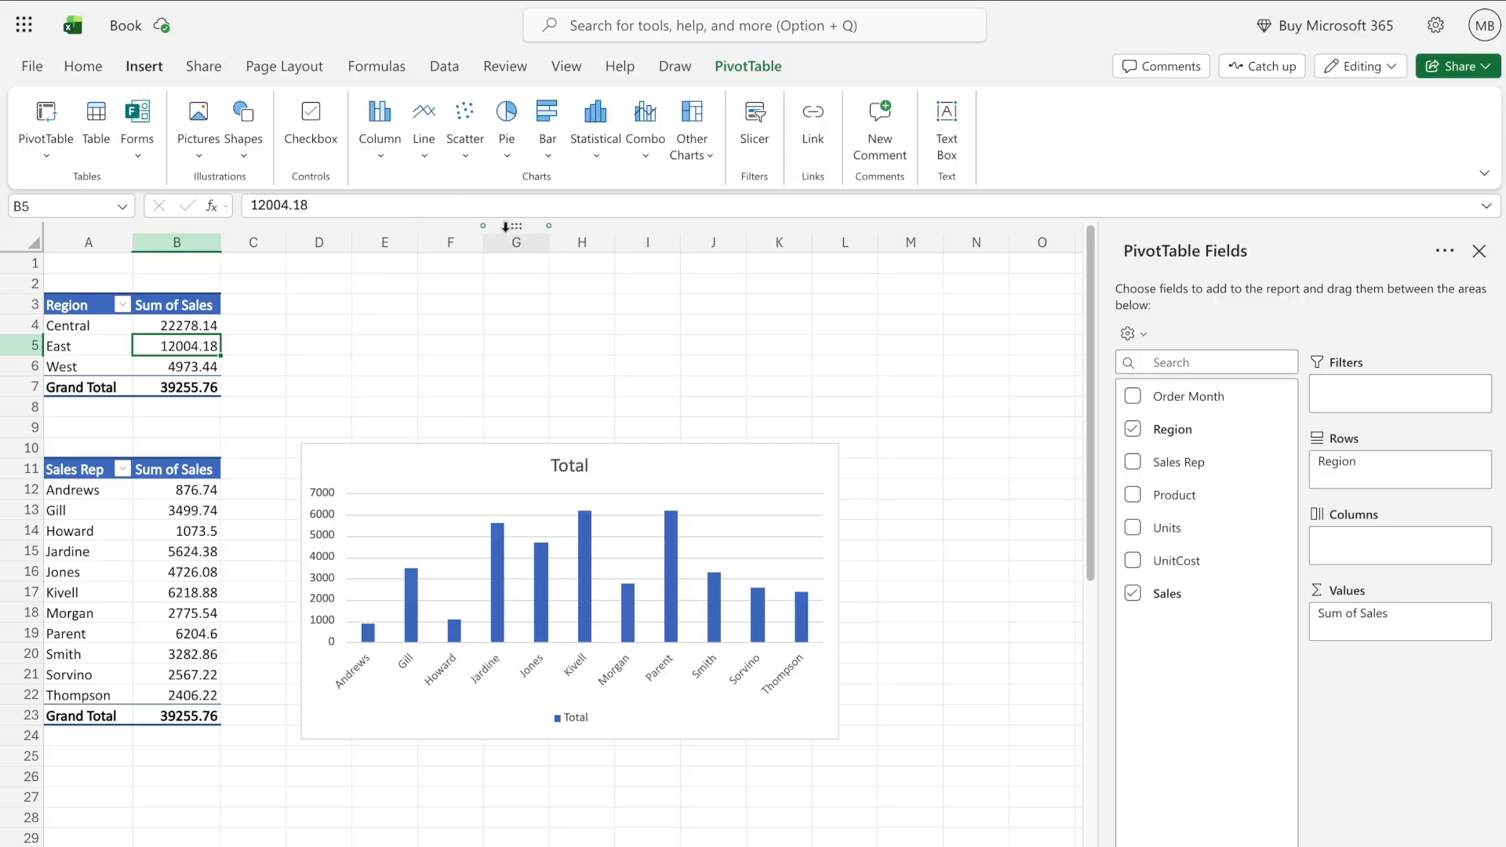
{"action": "left_click", "coordinate": [507, 138]}
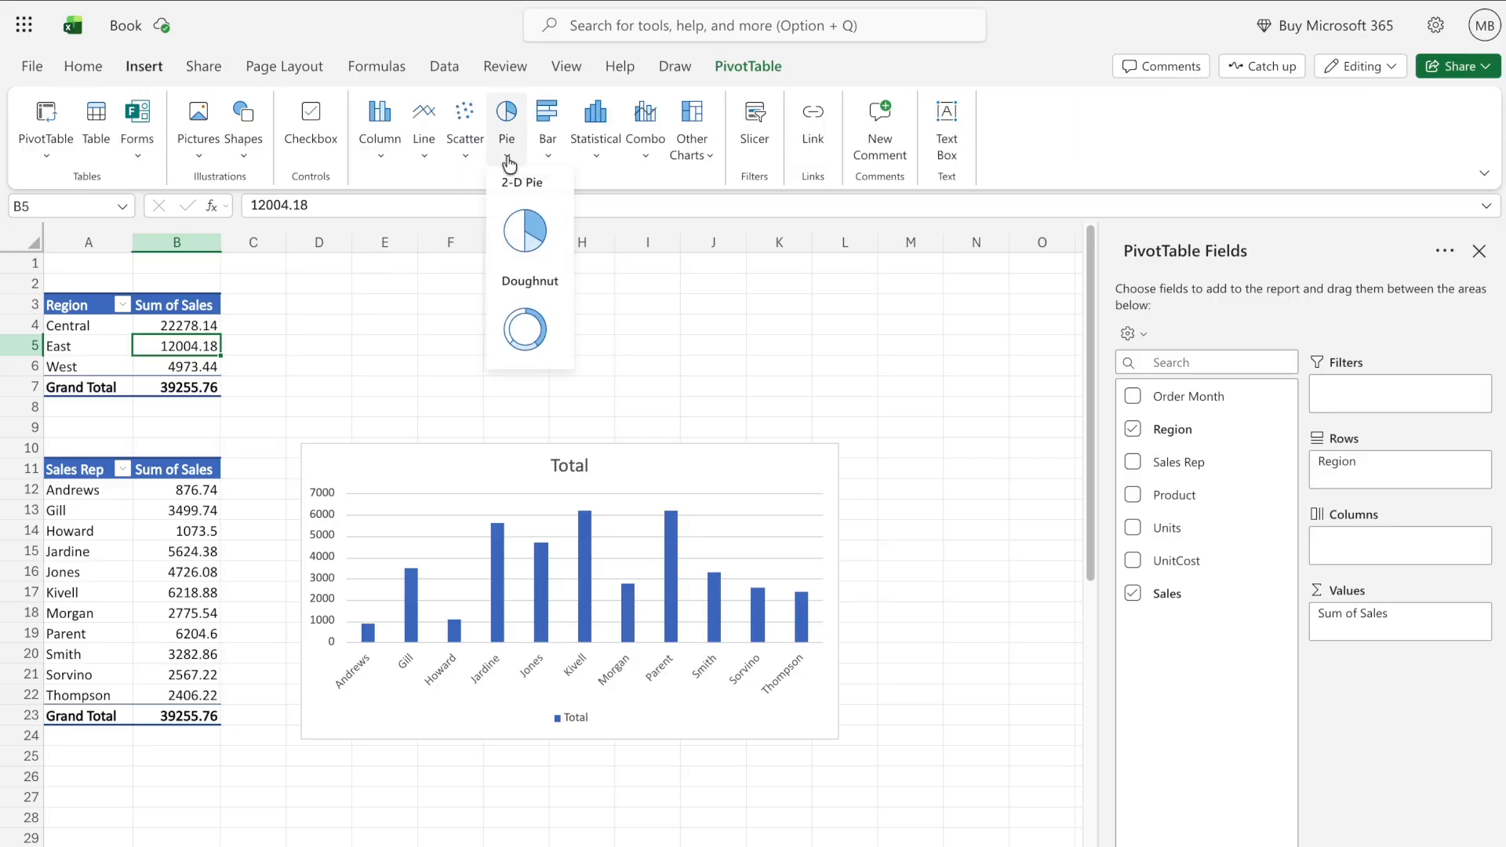
{"action": "left_click", "coordinate": [524, 232]}
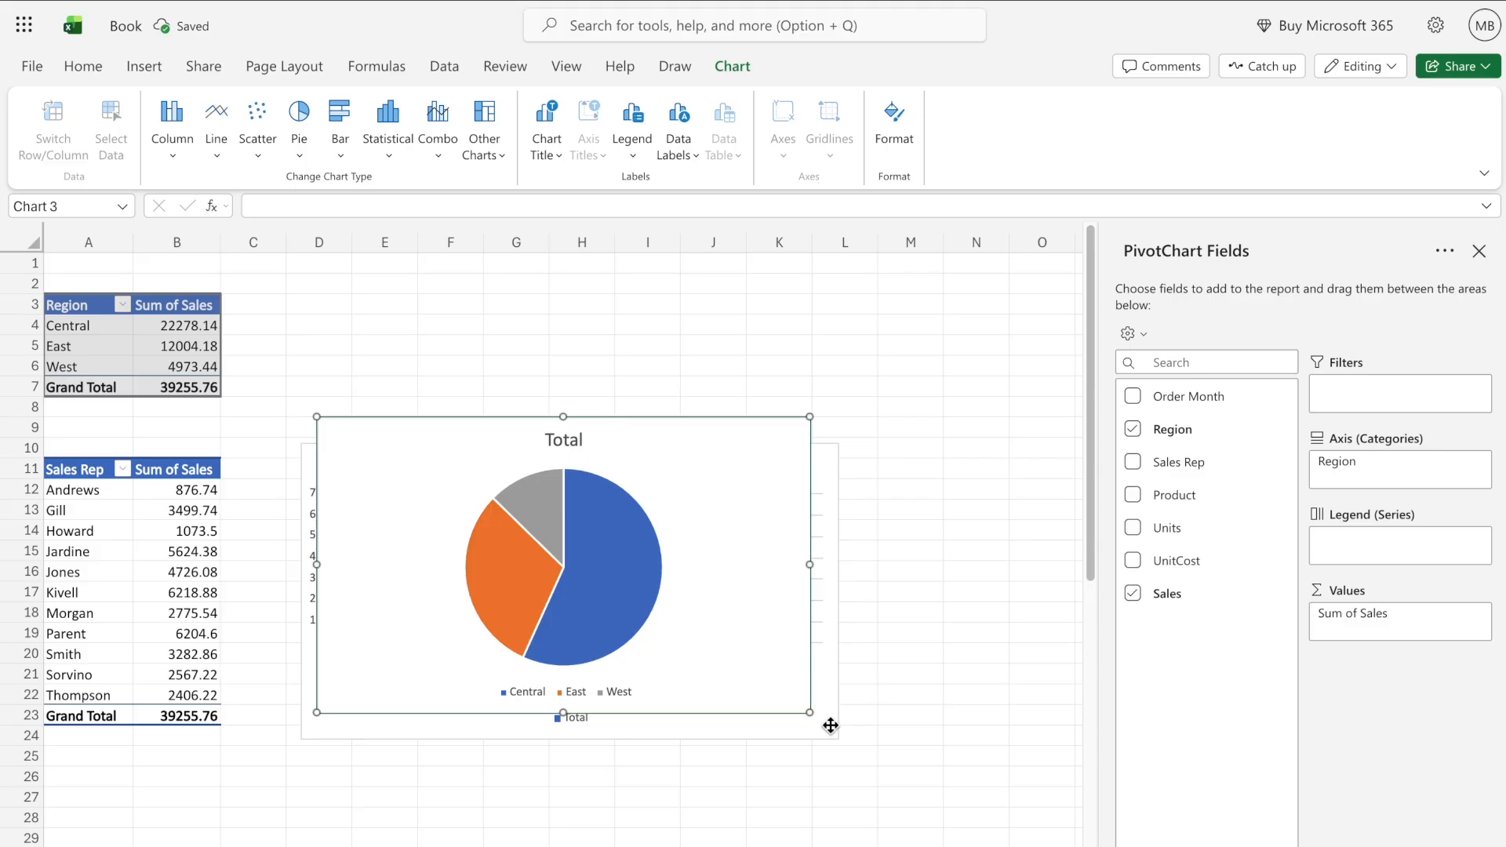
Shrink the pie chart to about two-thirds of its width and arrange it above the column chart, shifting the column chart slightly down
{"action": "left_click_drag", "start_coordinate": [810, 713], "coordinate": [660, 609]}
{"action": "left_click_drag", "start_coordinate": [580, 433], "coordinate": [788, 270]}
{"action": "left_click_drag", "start_coordinate": [474, 461], "coordinate": [455, 491]}
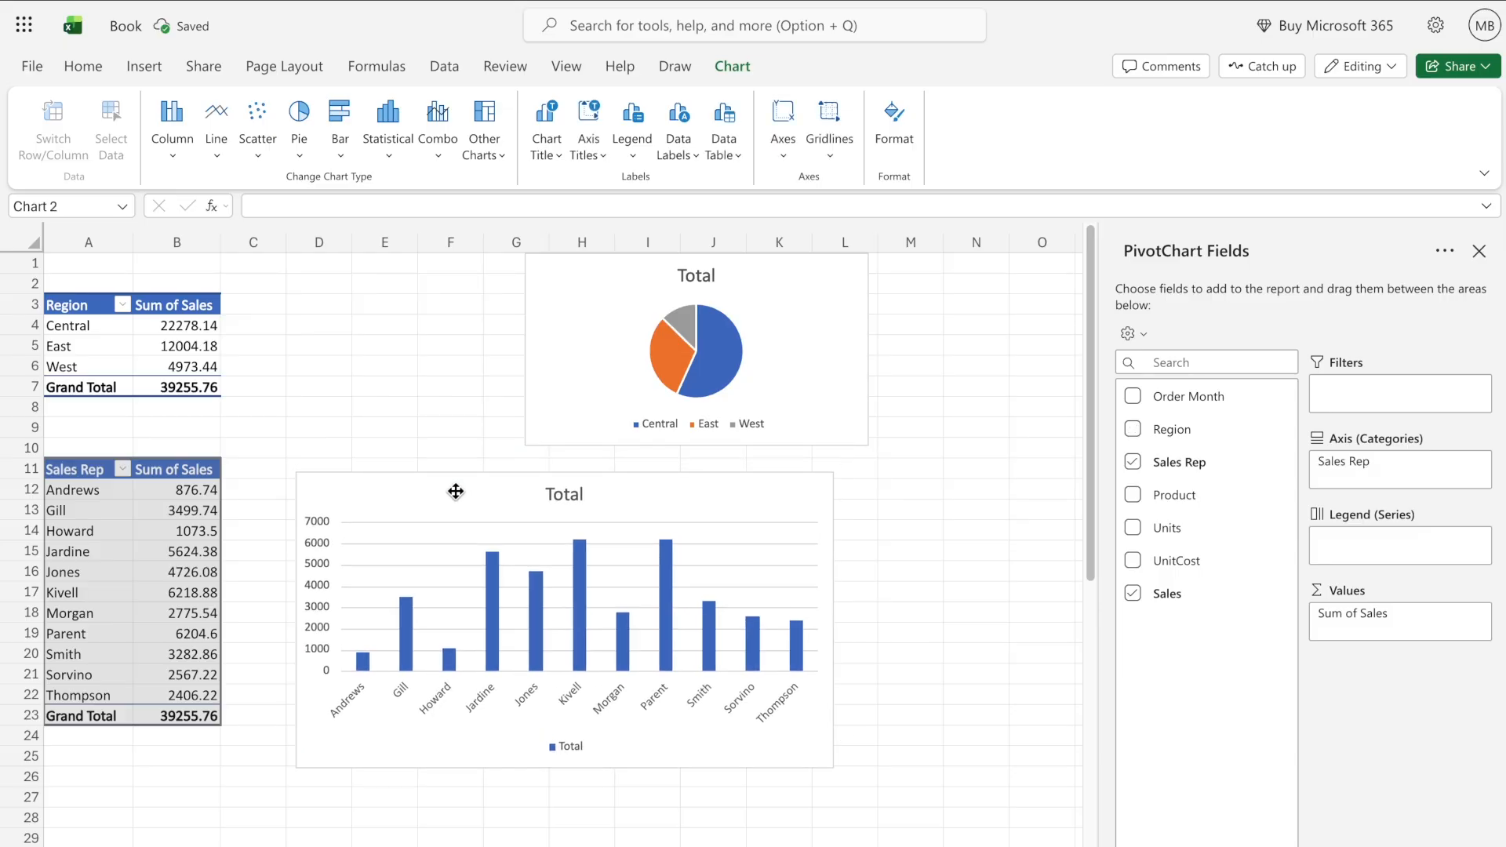
Shift the pie chart slightly down toward the PivotTables and insert a Region slicer for the Region PivotTable
{"action": "left_click_drag", "start_coordinate": [605, 286], "coordinate": [567, 302]}
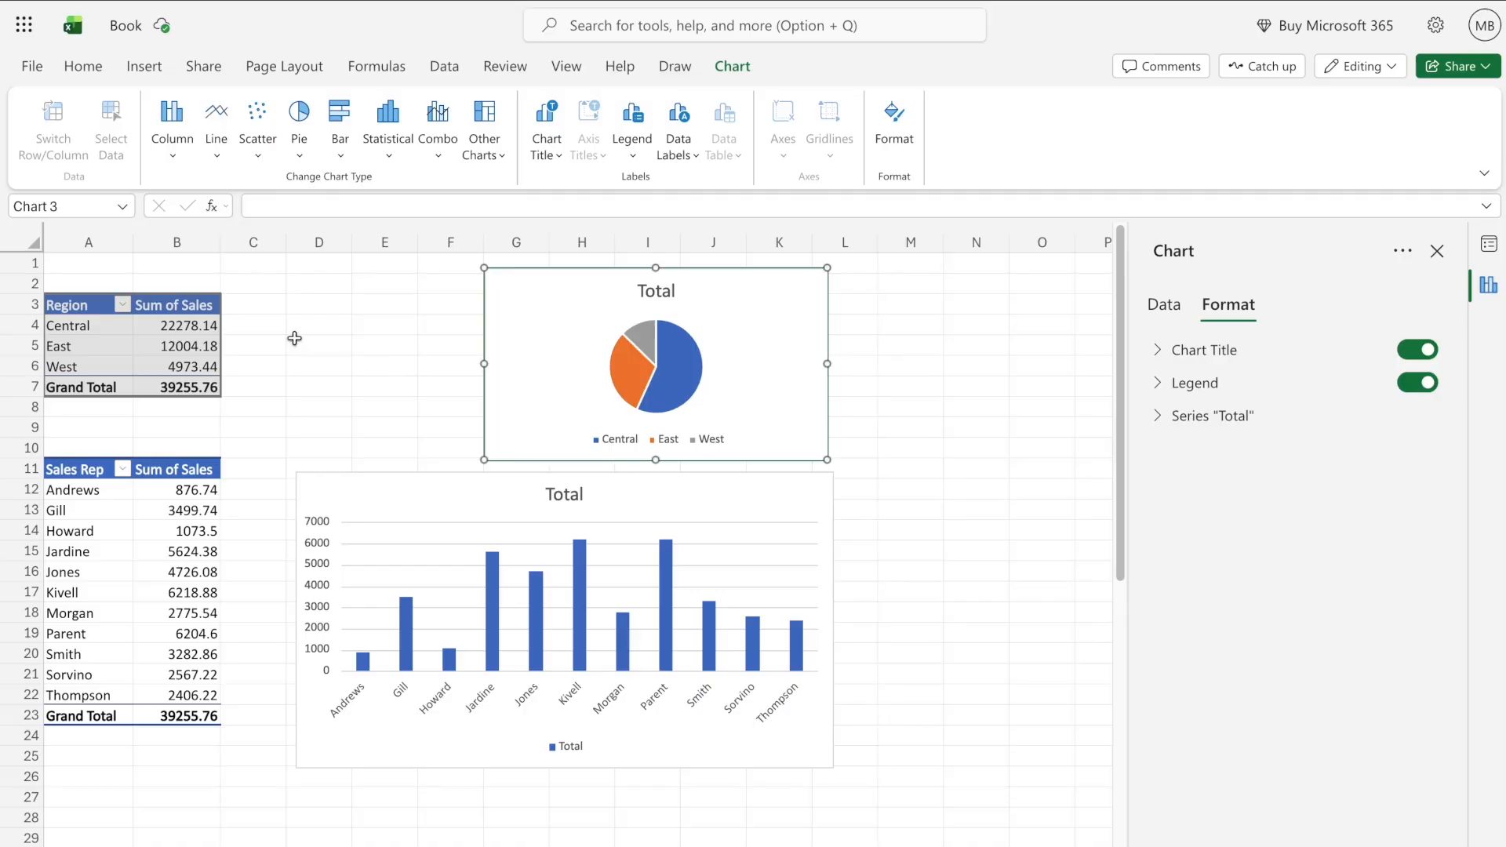
{"action": "left_click", "coordinate": [179, 342]}
{"action": "left_click", "coordinate": [754, 141]}
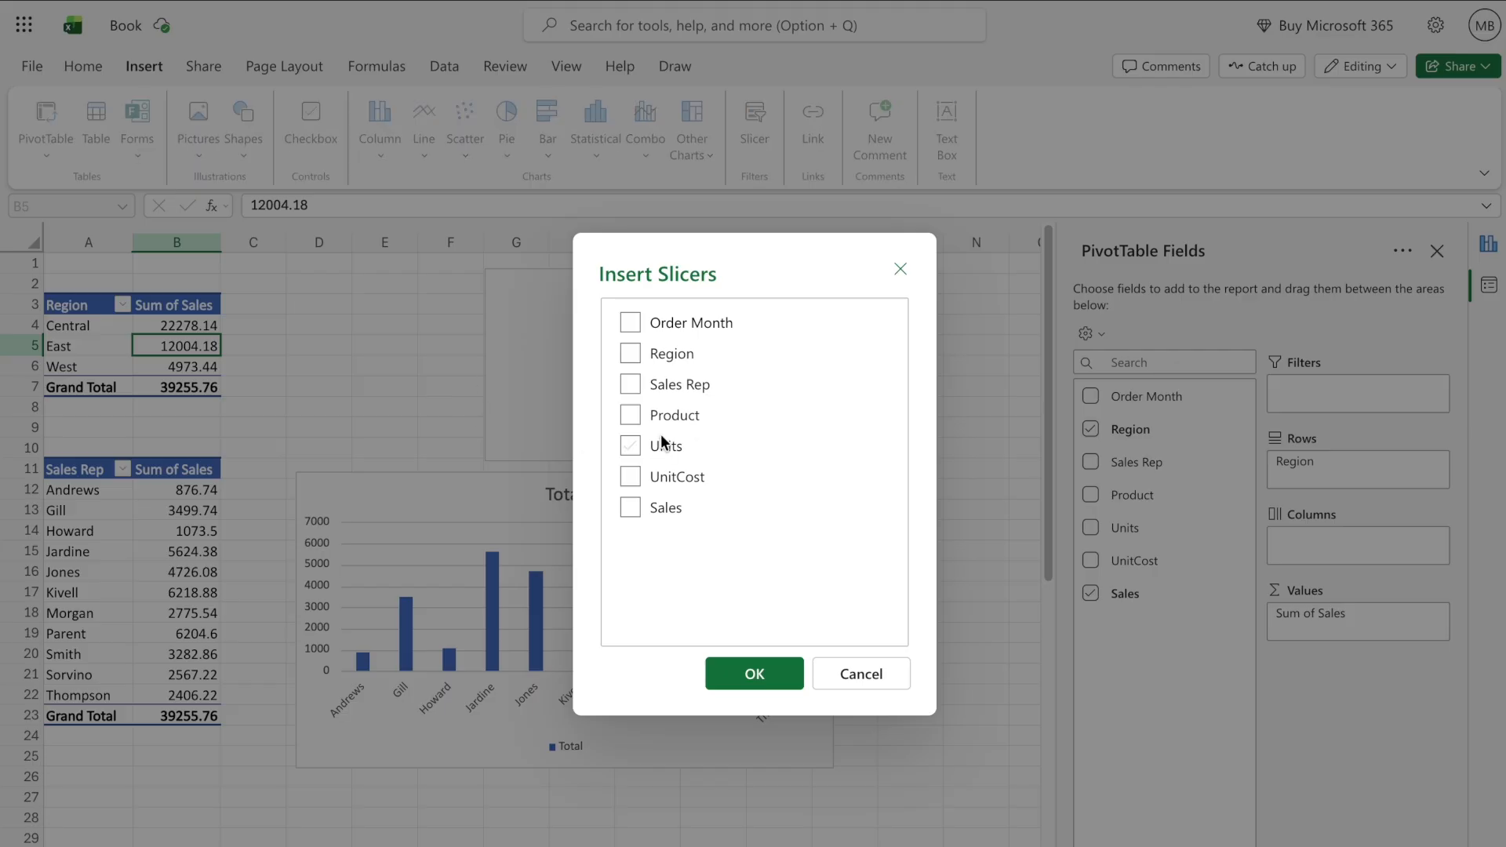
{"action": "left_click", "coordinate": [637, 351]}
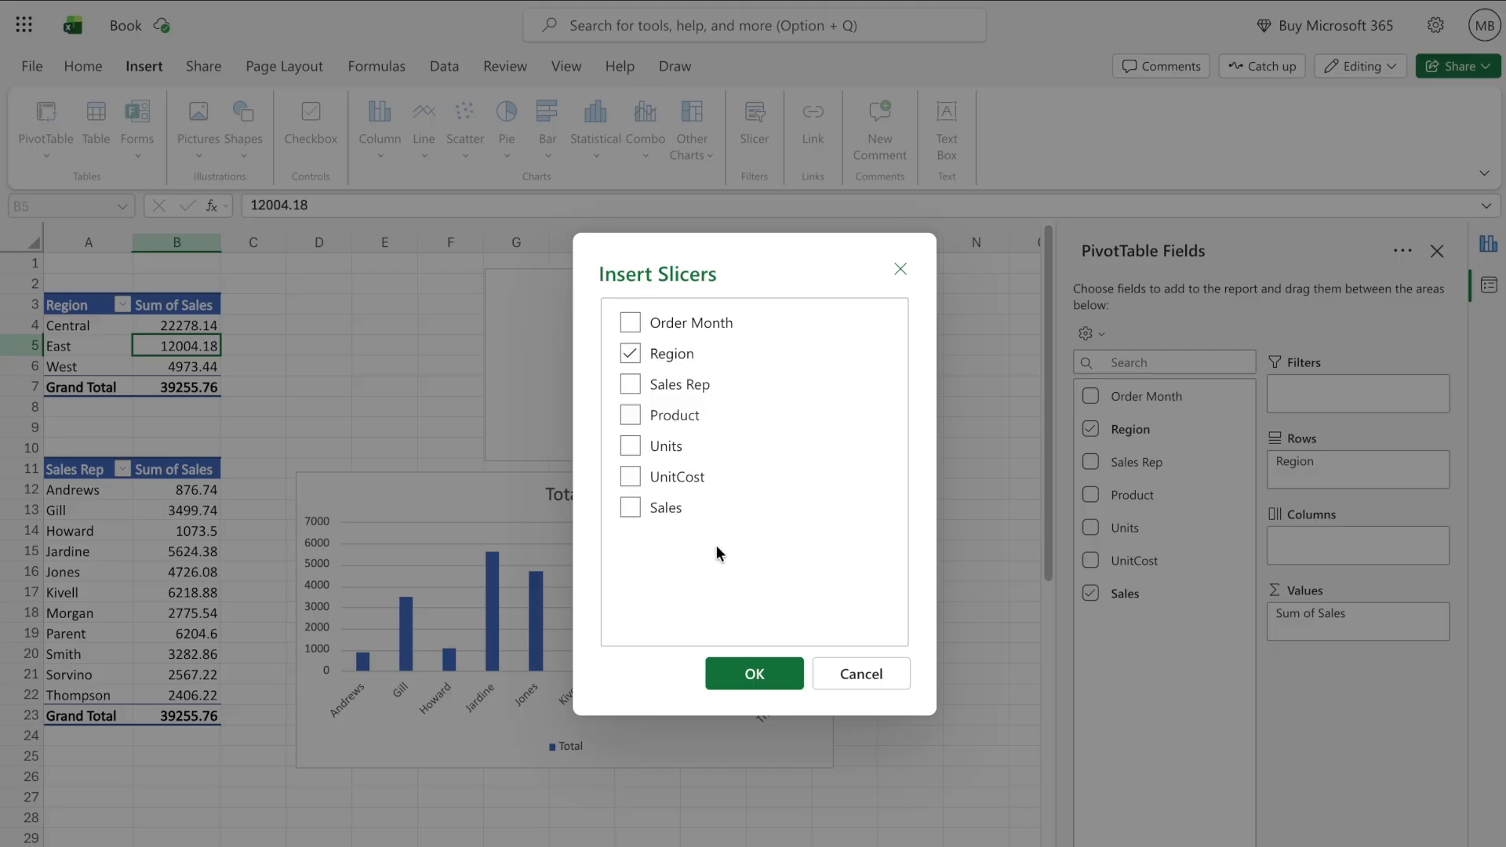
{"action": "left_click", "coordinate": [768, 677]}
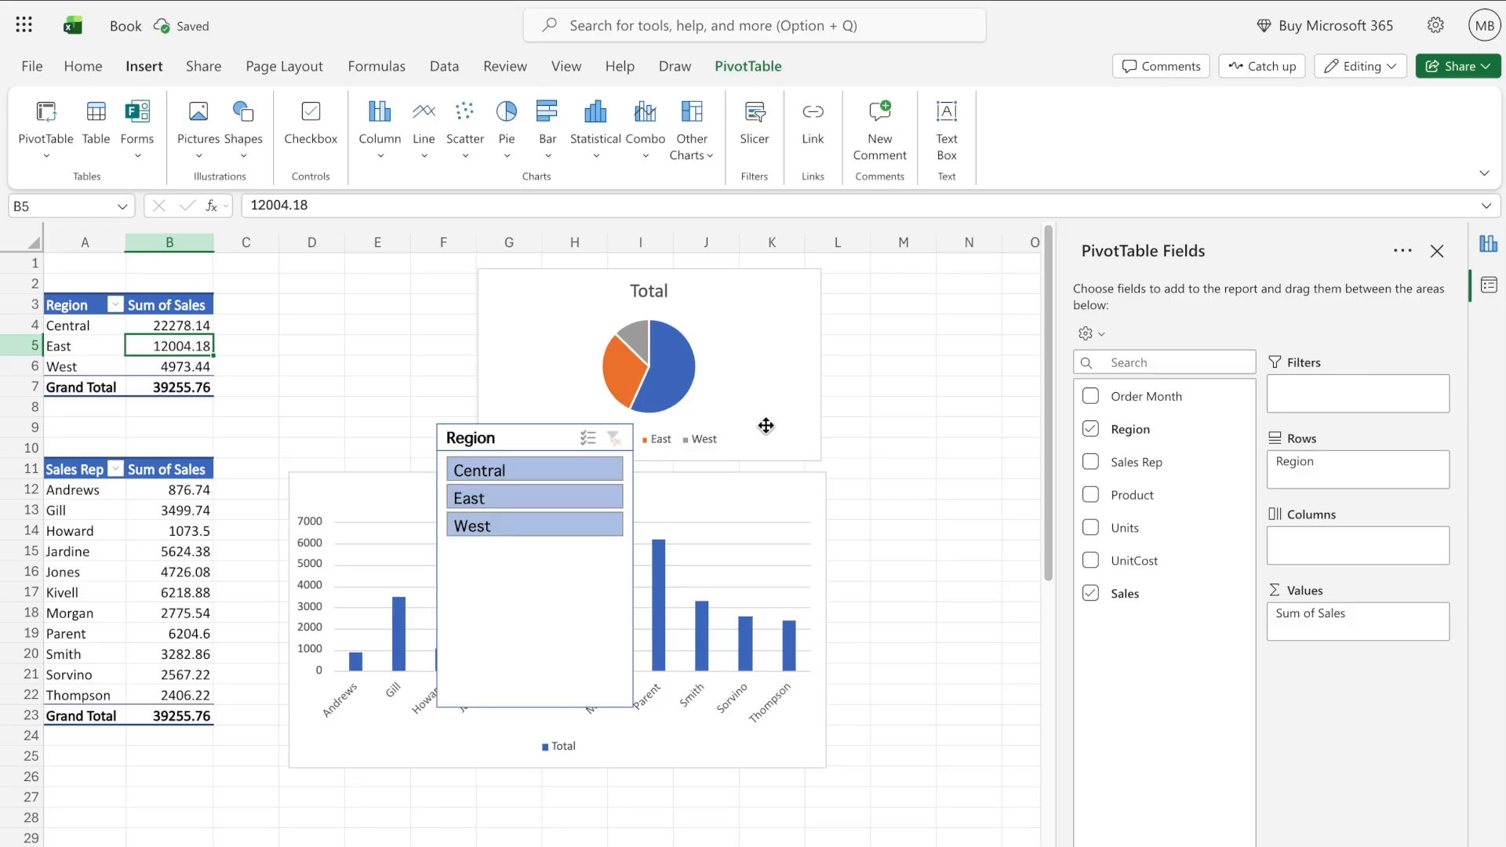
Resize the Region slicer to about 1.8" wide by 1.84" high and place it beside the pie chart, above the column chart
{"action": "left_click", "coordinate": [633, 706]}
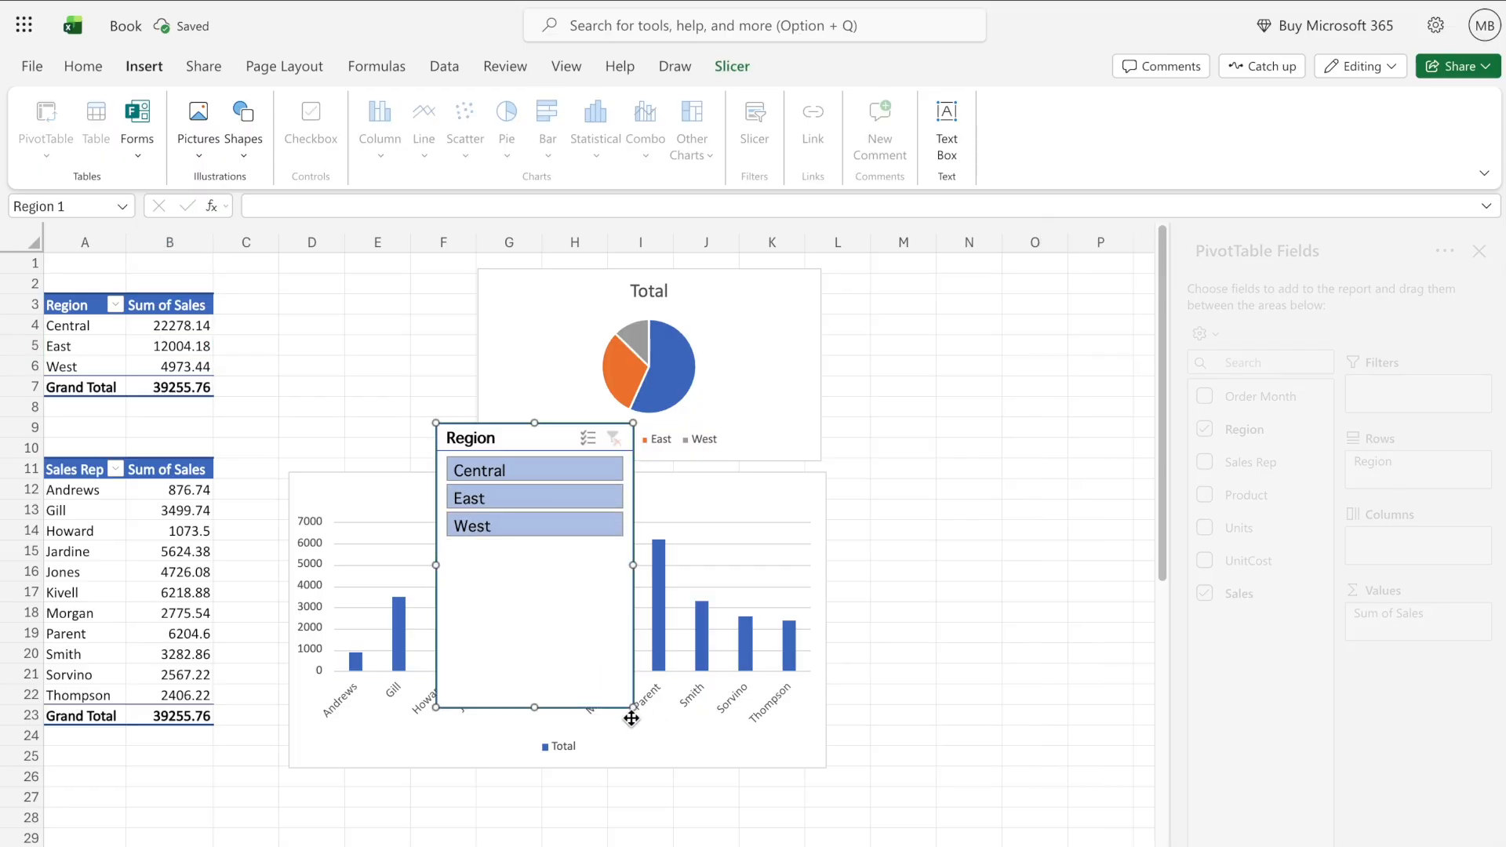
{"action": "left_click_drag", "start_coordinate": [633, 706], "coordinate": [645, 554]}
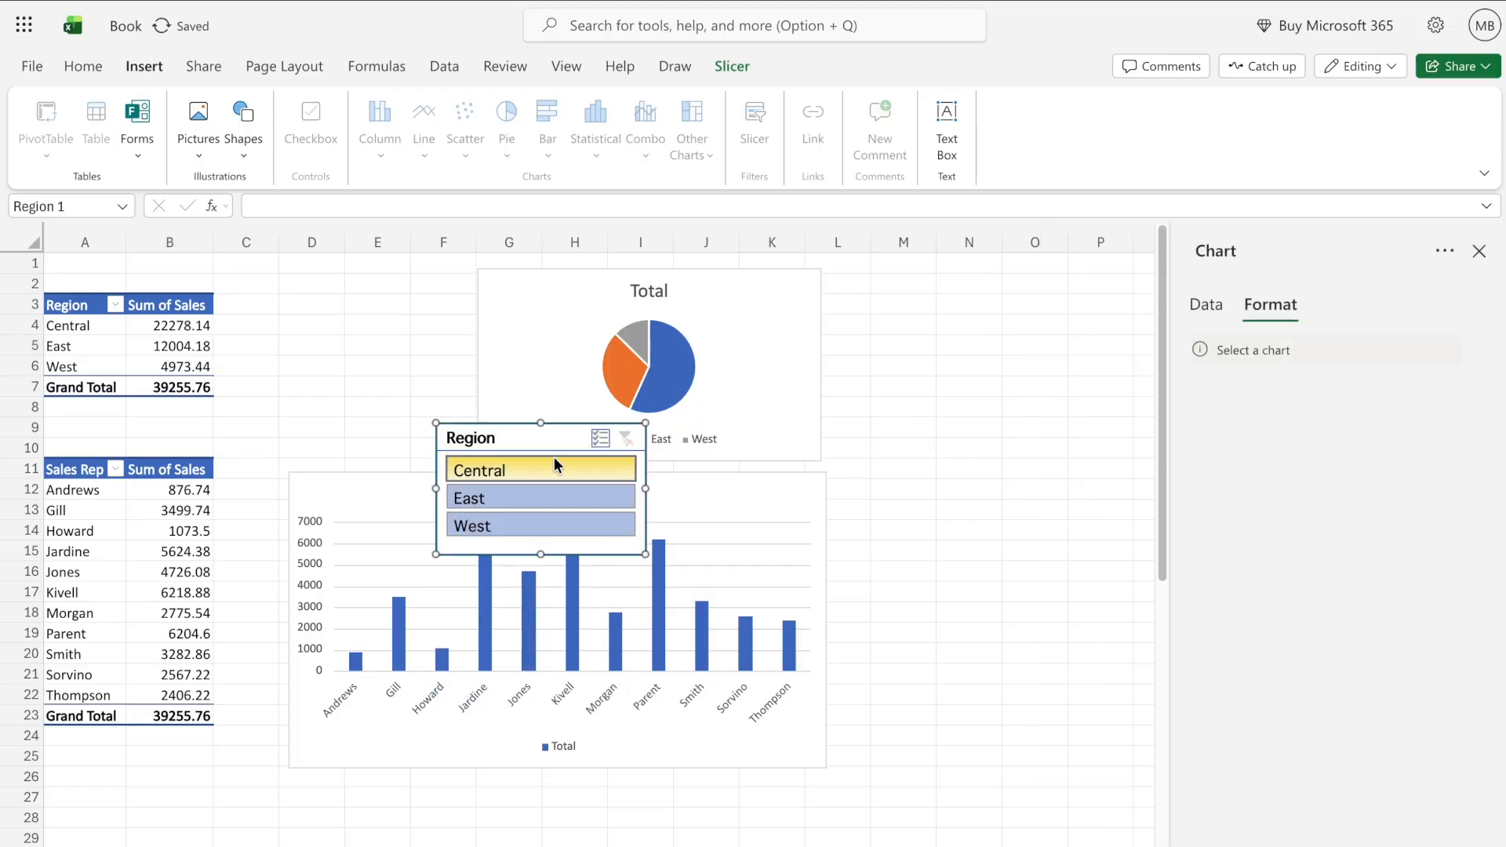
{"action": "left_click_drag", "start_coordinate": [552, 434], "coordinate": [373, 276]}
{"action": "left_click_drag", "start_coordinate": [362, 397], "coordinate": [362, 452]}
{"action": "mouse_move", "coordinate": [259, 359]}
{"action": "left_mouse_down"}
{"action": "mouse_move", "coordinate": [298, 360]}
{"action": "mouse_move", "coordinate": [284, 358]}
{"action": "left_mouse_up"}
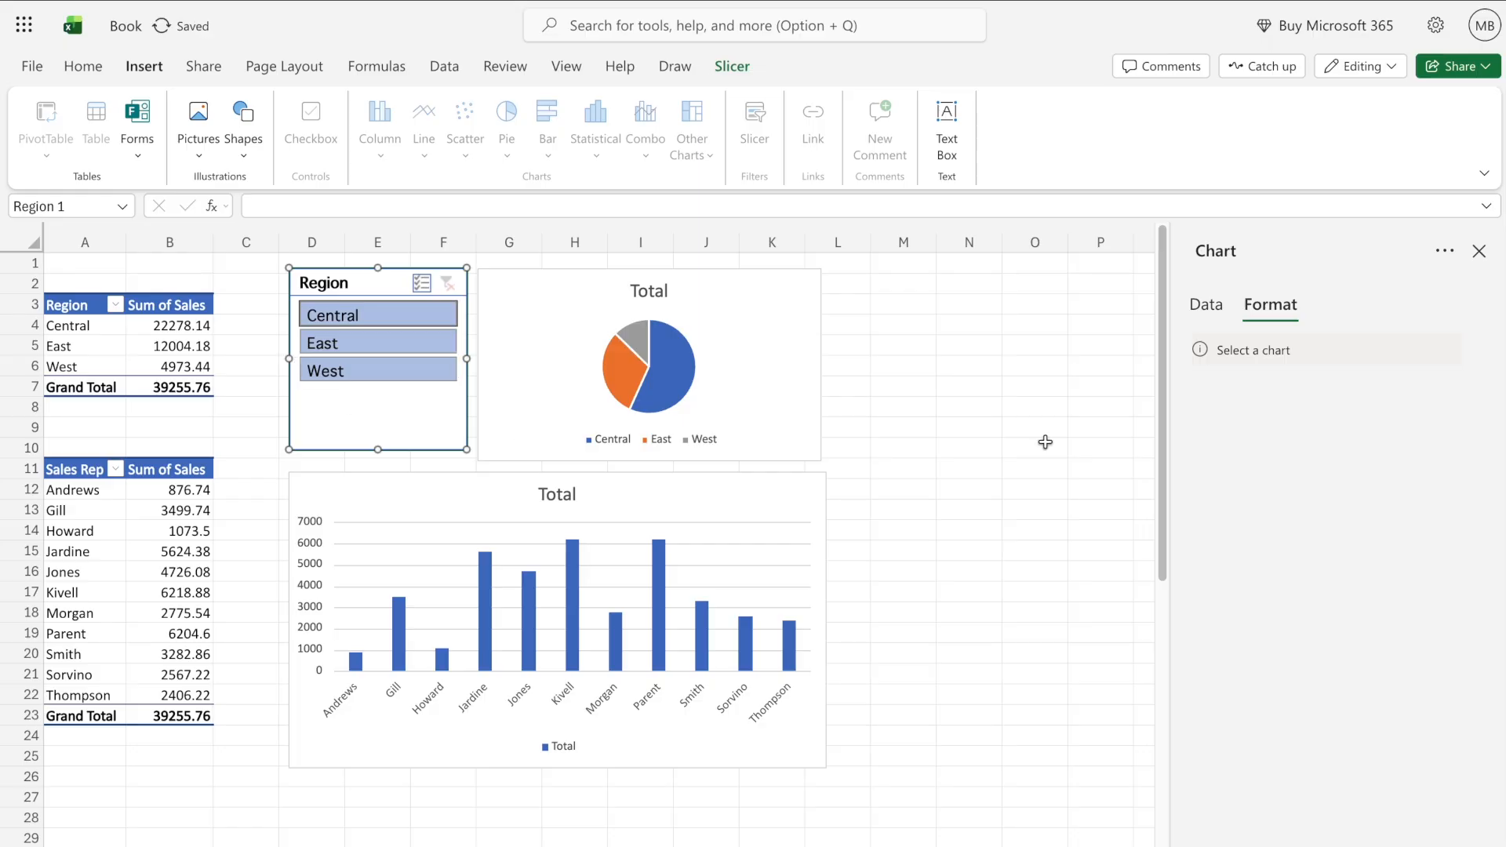
{"action": "left_click", "coordinate": [995, 445]}
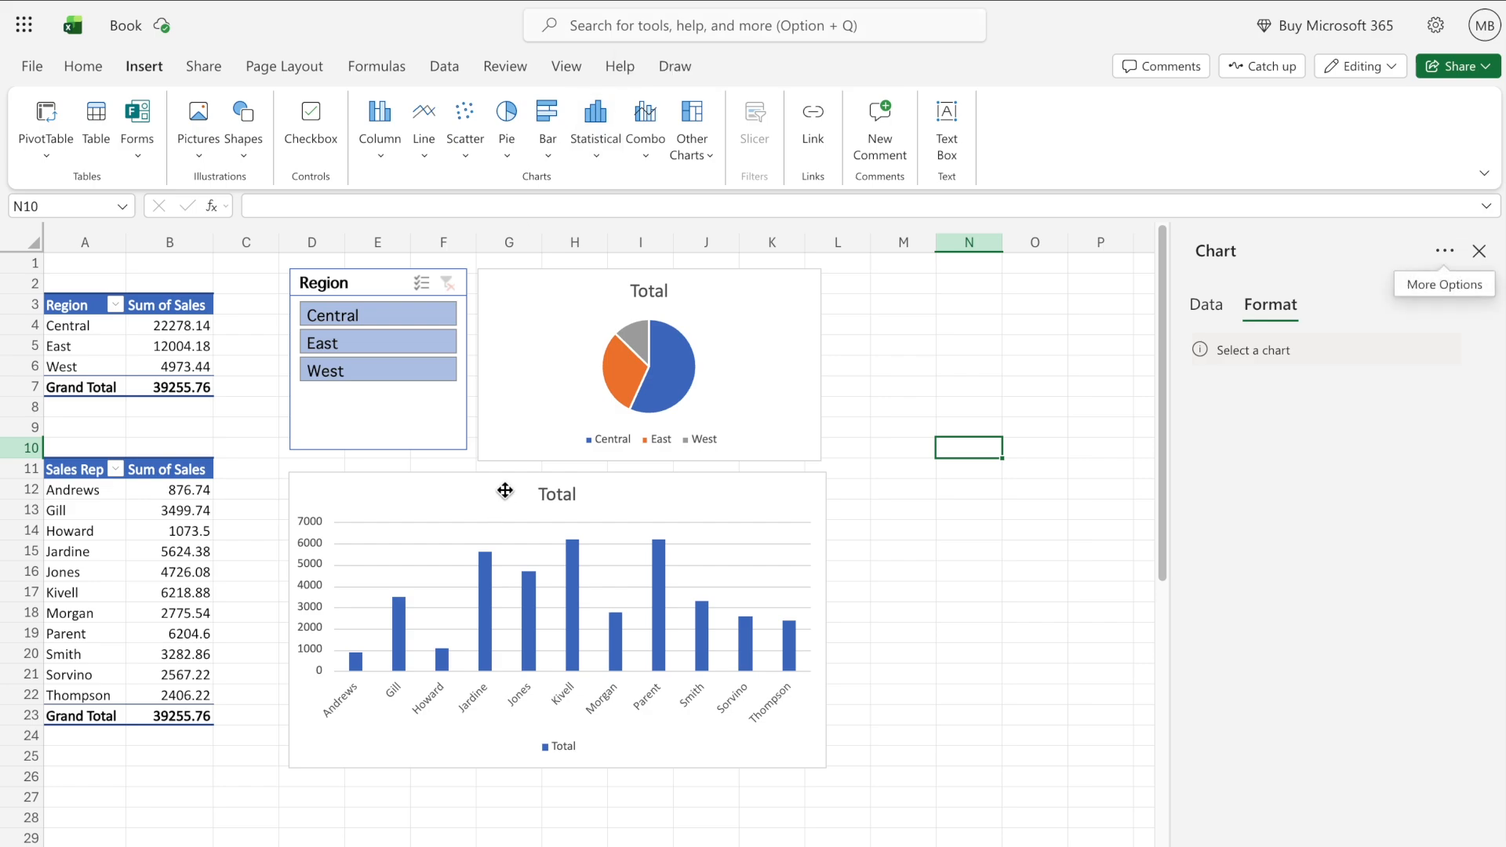
Change the column chart's title to "Sales Dashboard"
{"action": "left_click", "coordinate": [571, 508]}
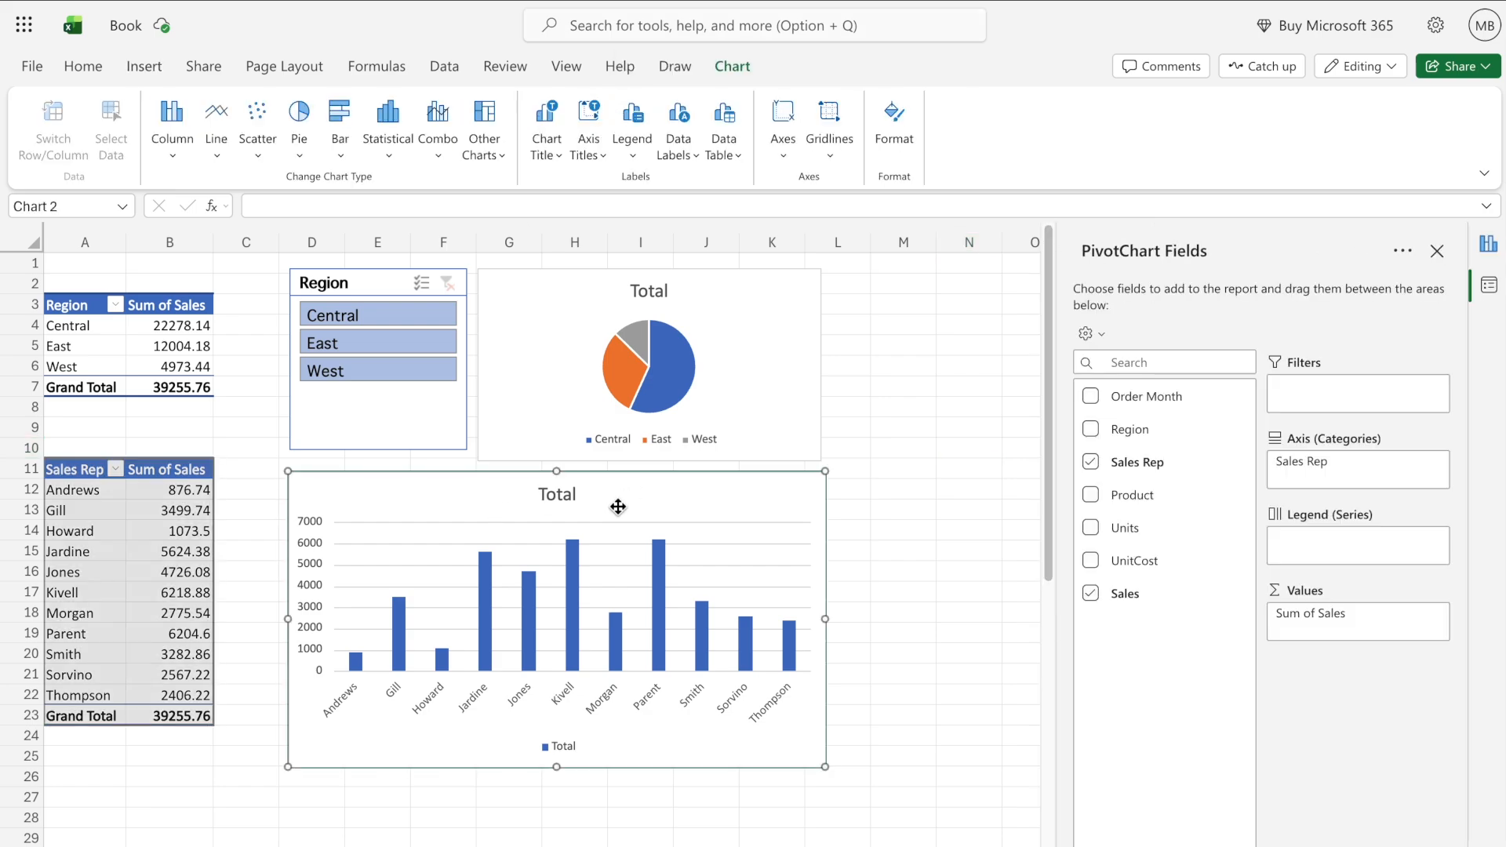
{"action": "left_click", "coordinate": [571, 493]}
{"action": "double_click", "coordinate": [571, 492]}
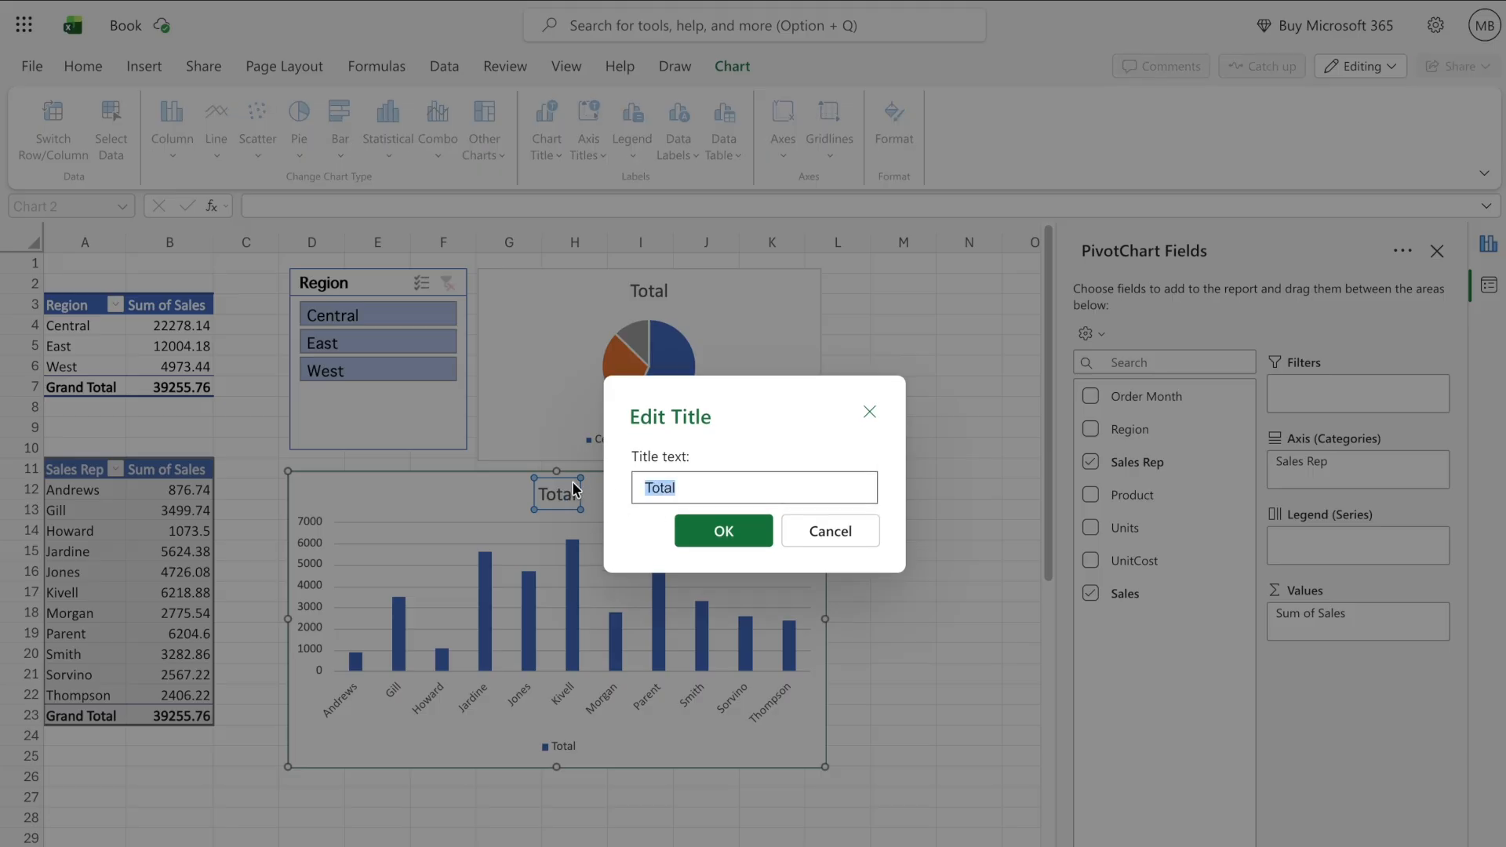
{"action": "type", "text": "Sales"}
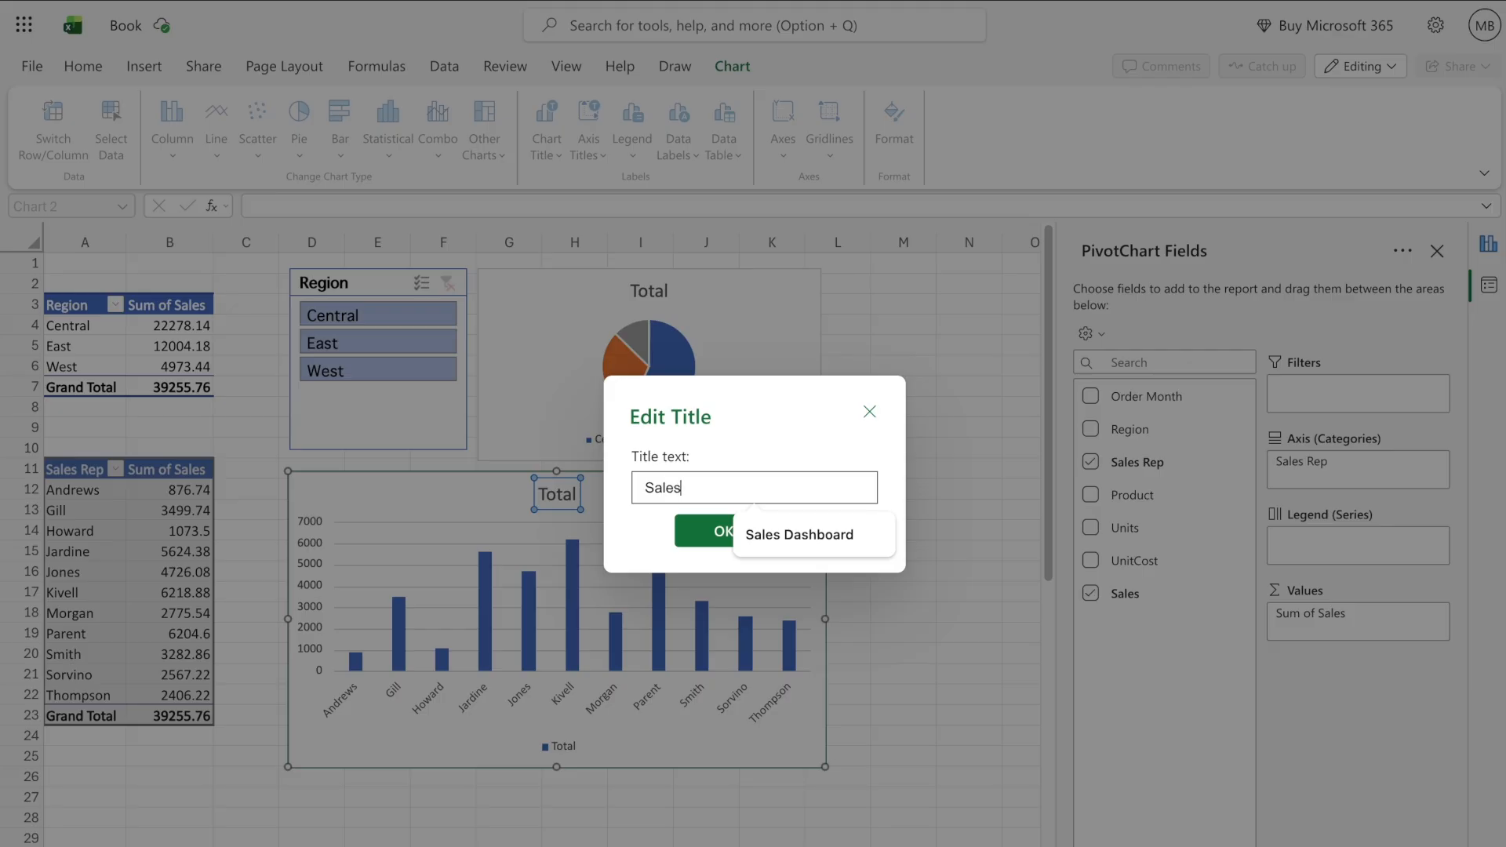
{"action": "type", "text": " Dashboard"}
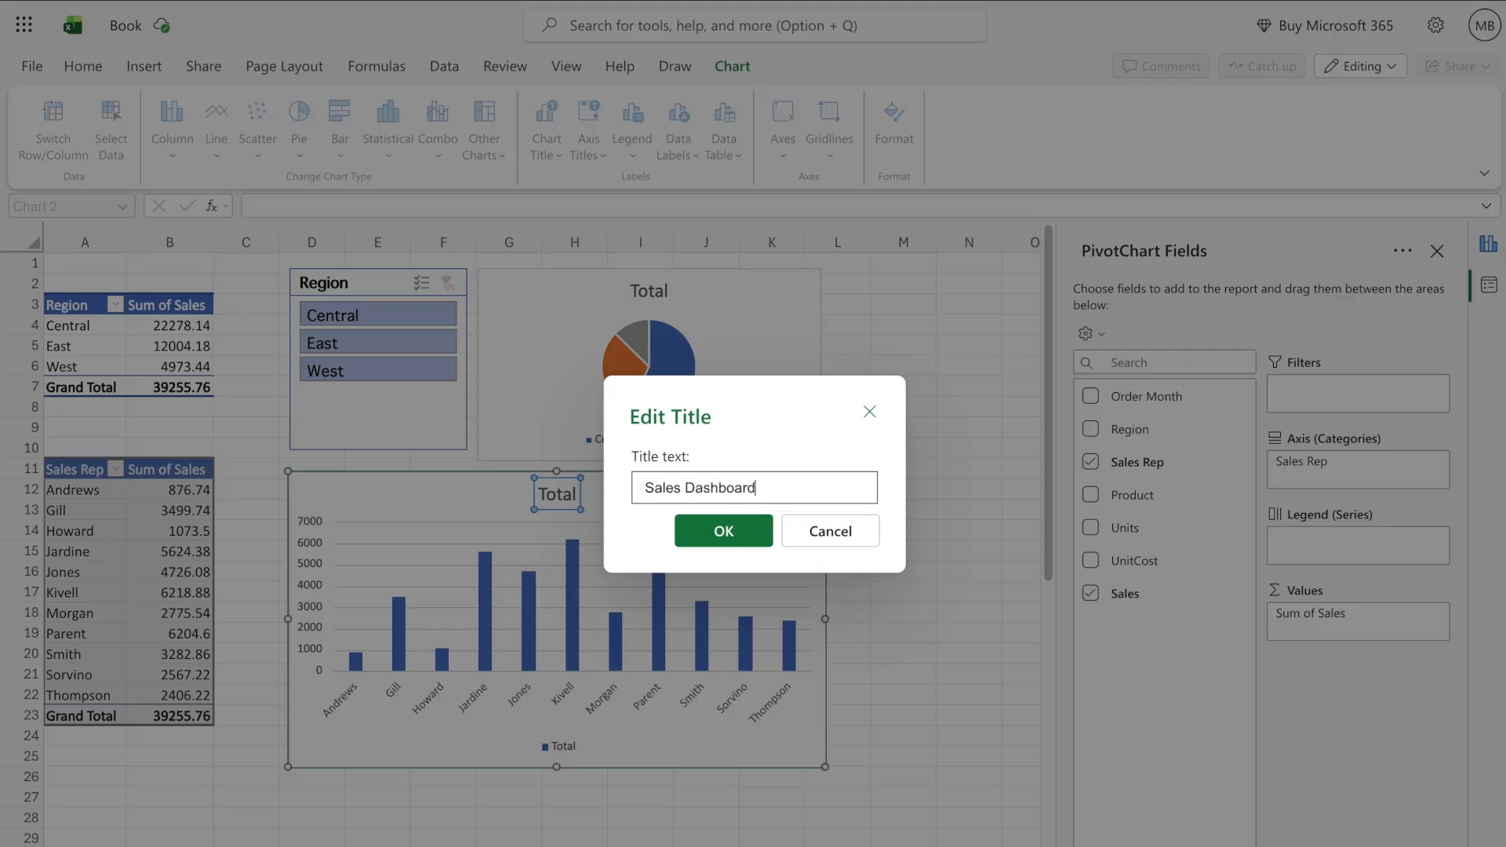
{"action": "left_click", "coordinate": [698, 530]}
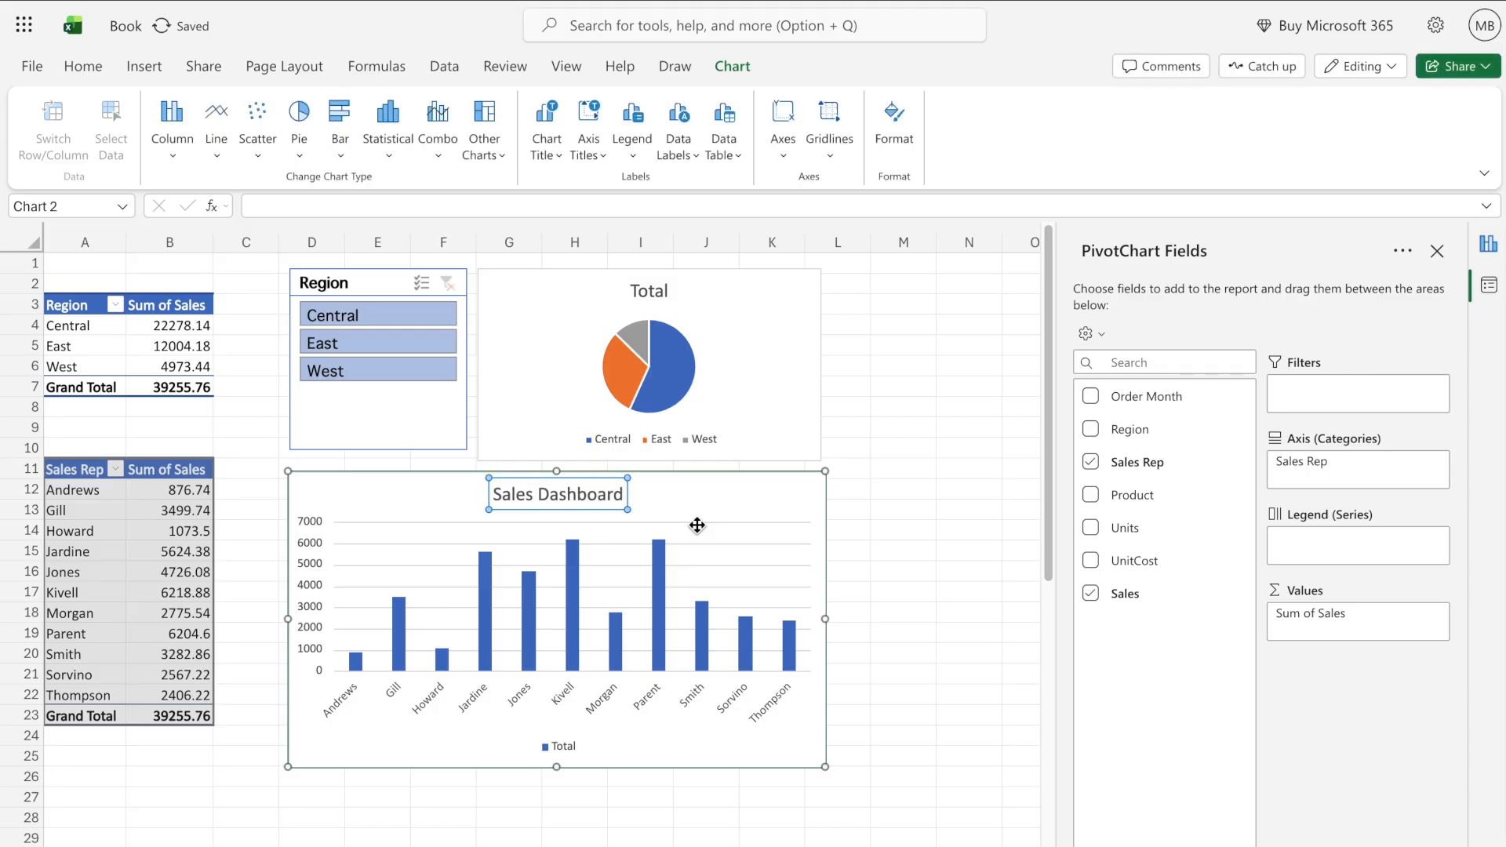
Remove the pie chart's title while keeping its legend
{"action": "left_click", "coordinate": [648, 288]}
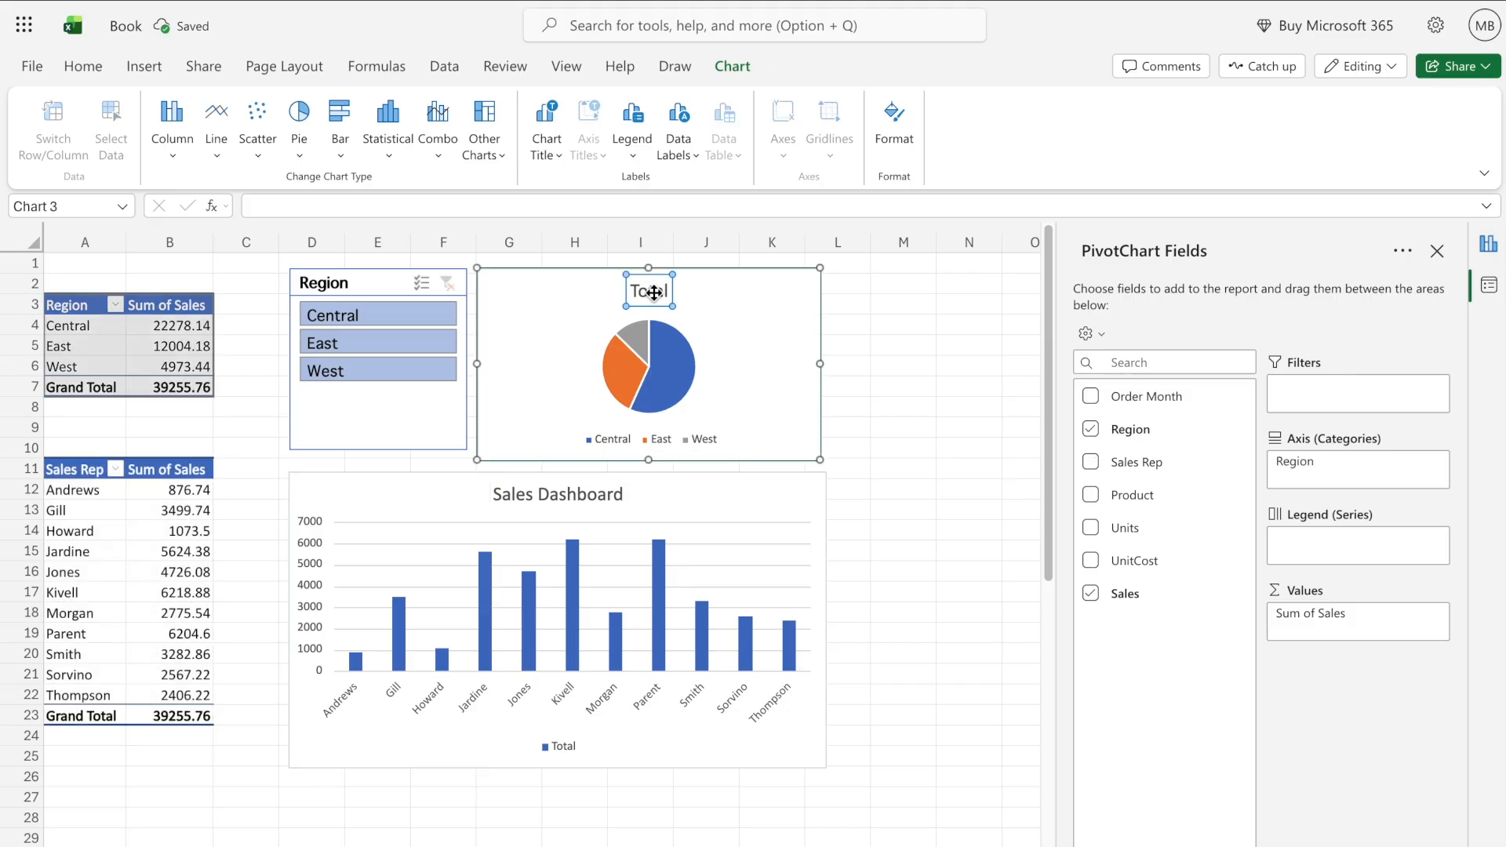
{"action": "left_click", "coordinate": [1487, 248]}
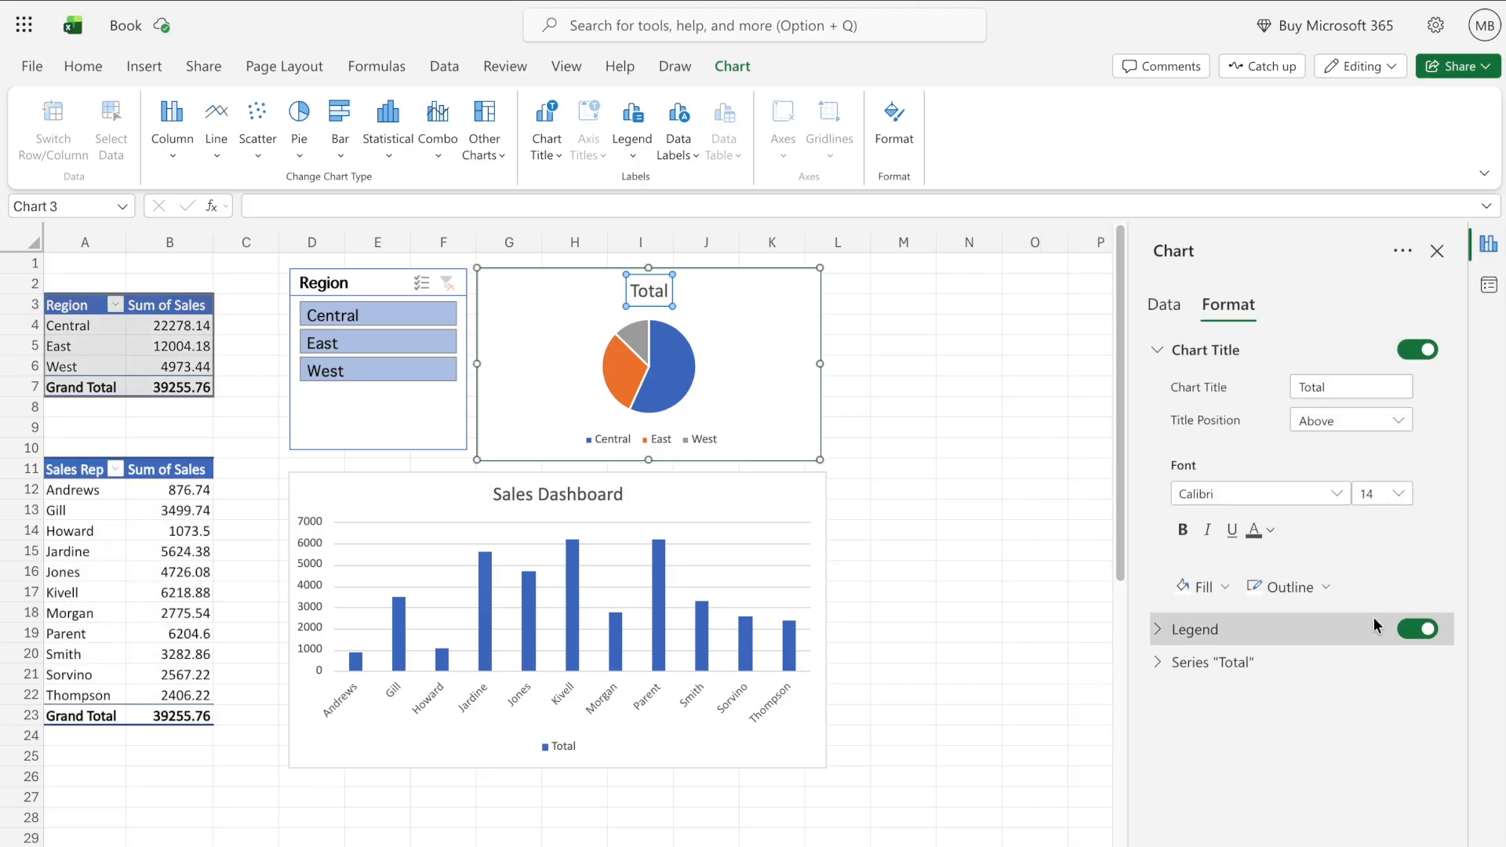
{"action": "left_click", "coordinate": [1421, 630]}
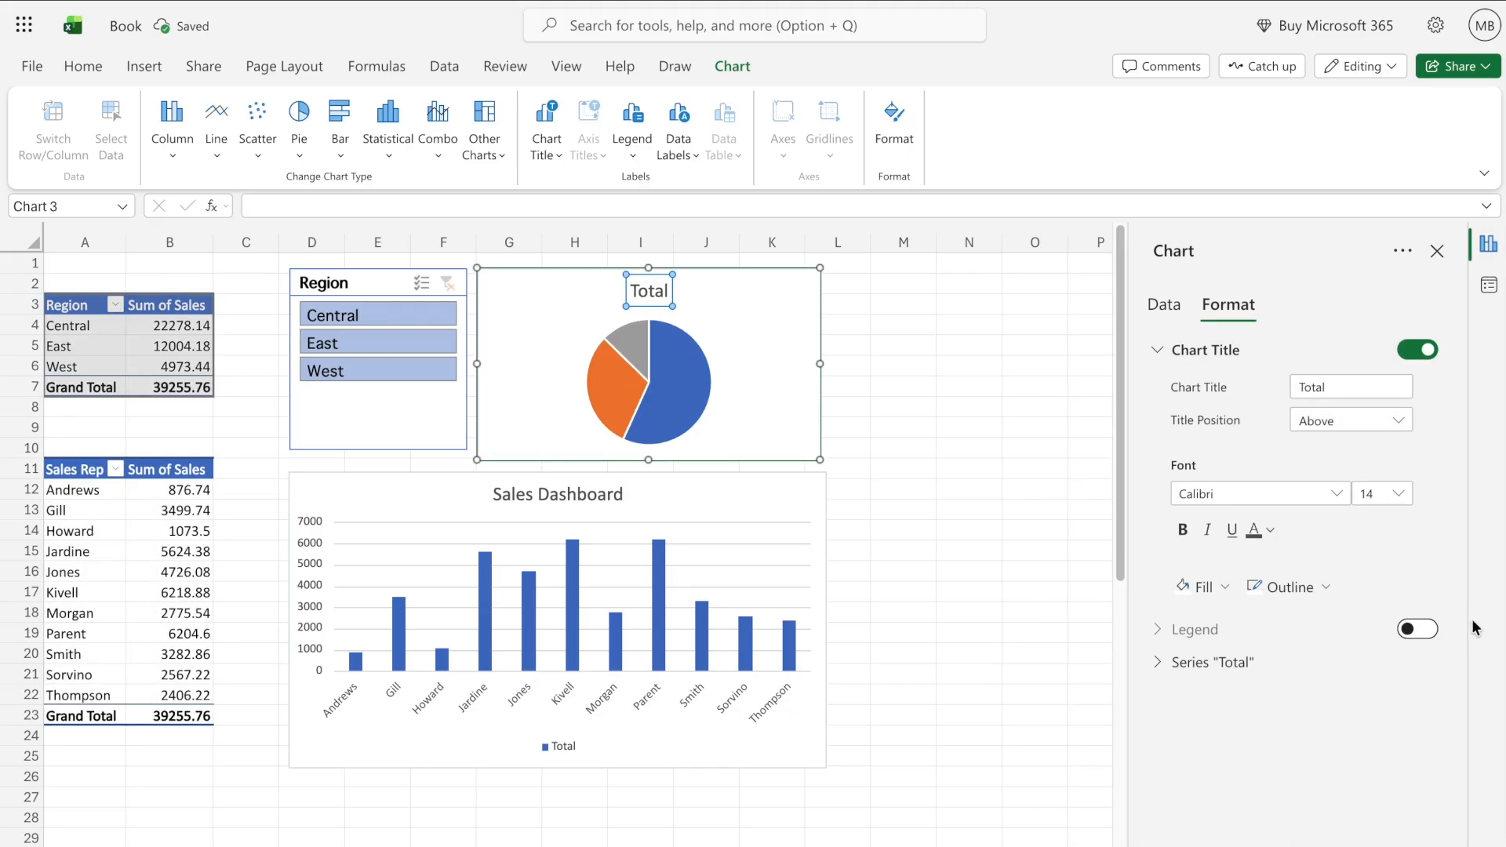
{"action": "left_click", "coordinate": [1418, 630]}
{"action": "left_click", "coordinate": [1418, 350]}
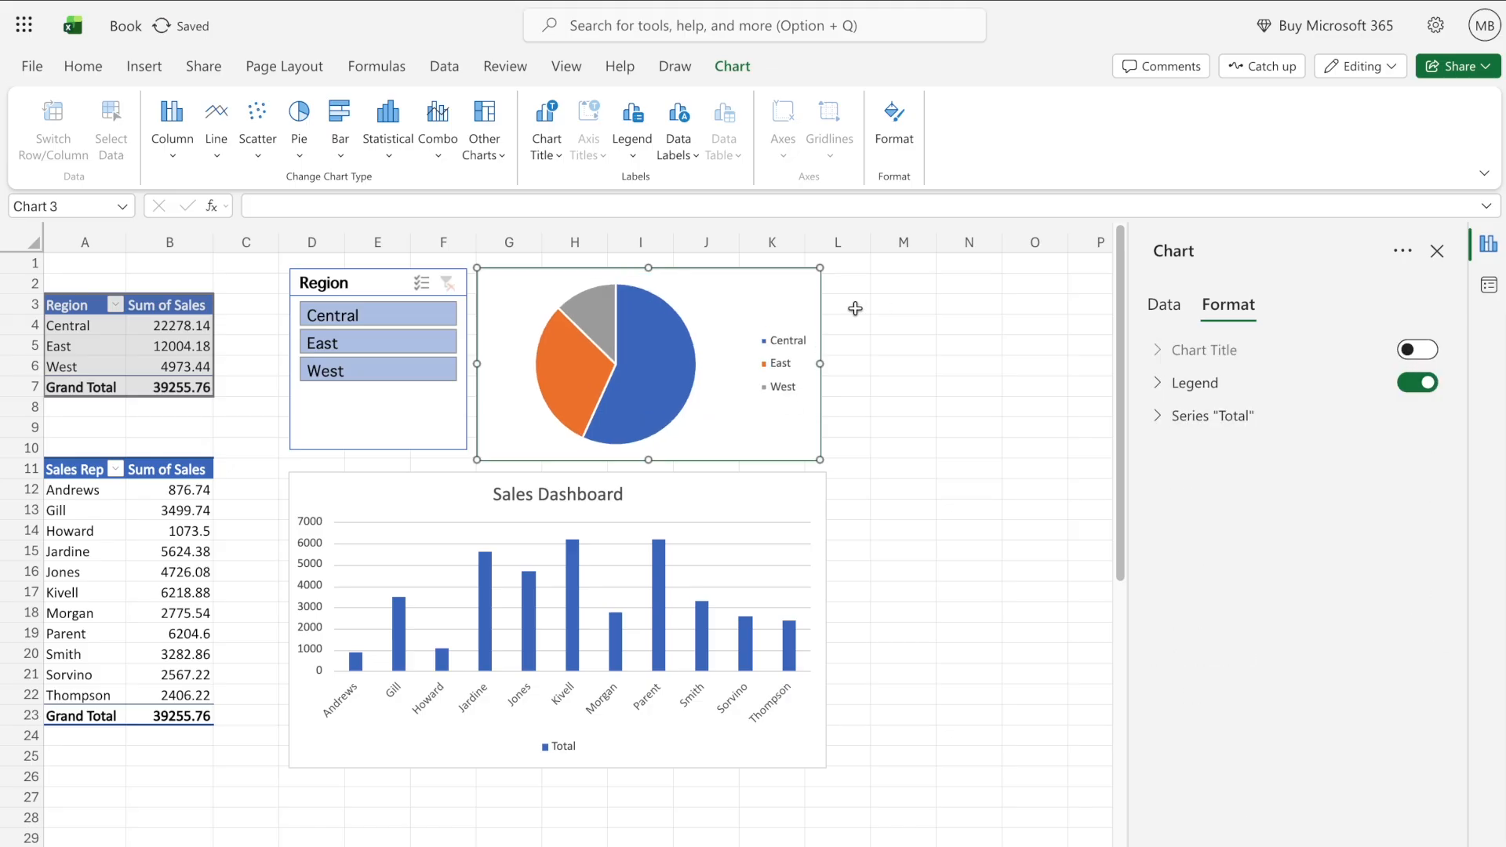
{"action": "left_click", "coordinate": [897, 400]}
Connect the Region slicer to PivotTable5 on Sheet4 in addition to PivotTable4
{"action": "left_click", "coordinate": [315, 407]}
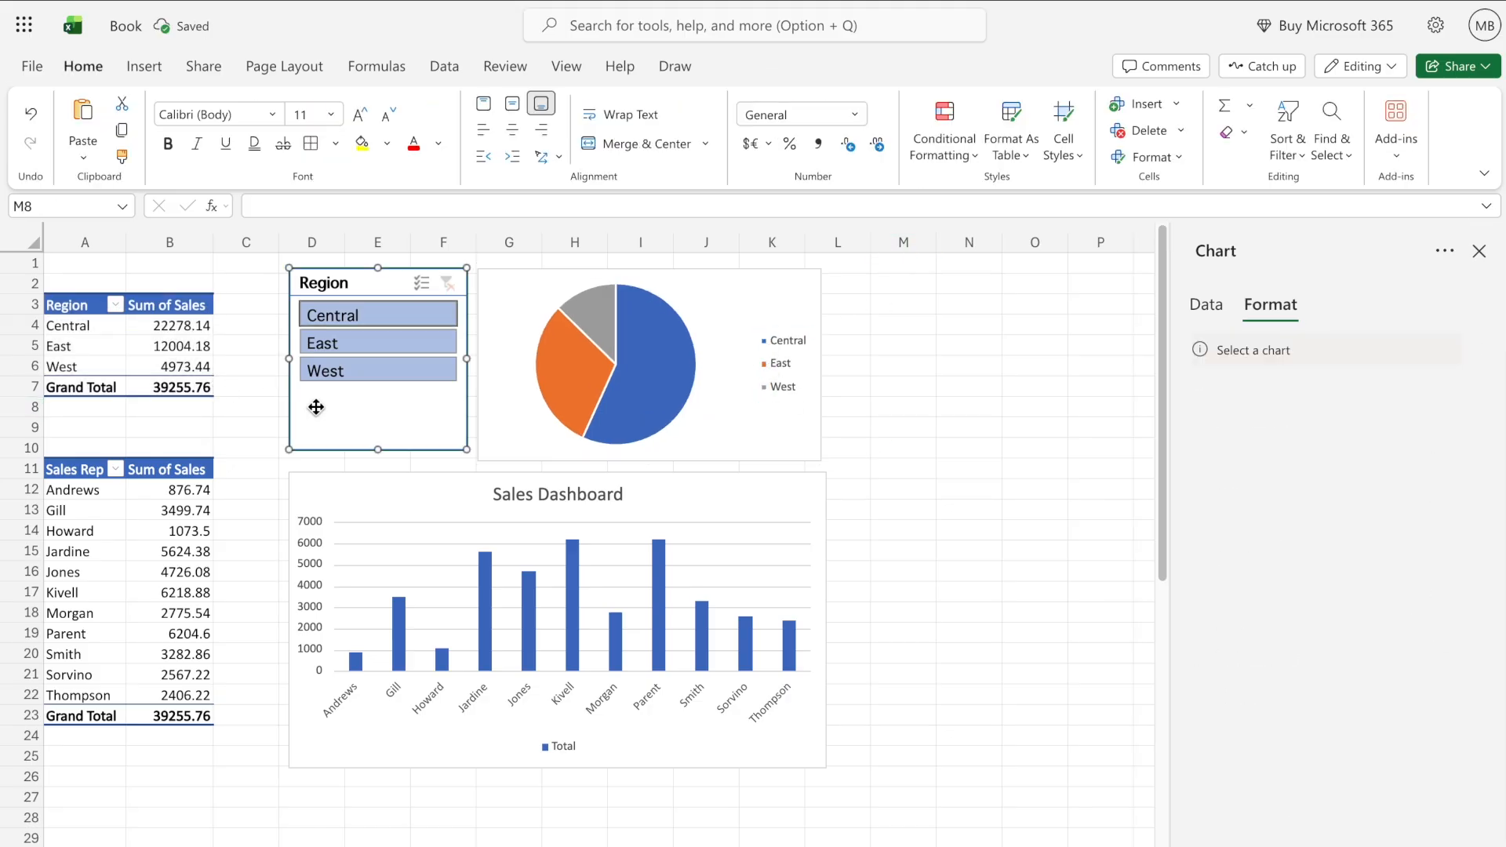
{"action": "right_click", "coordinate": [334, 405]}
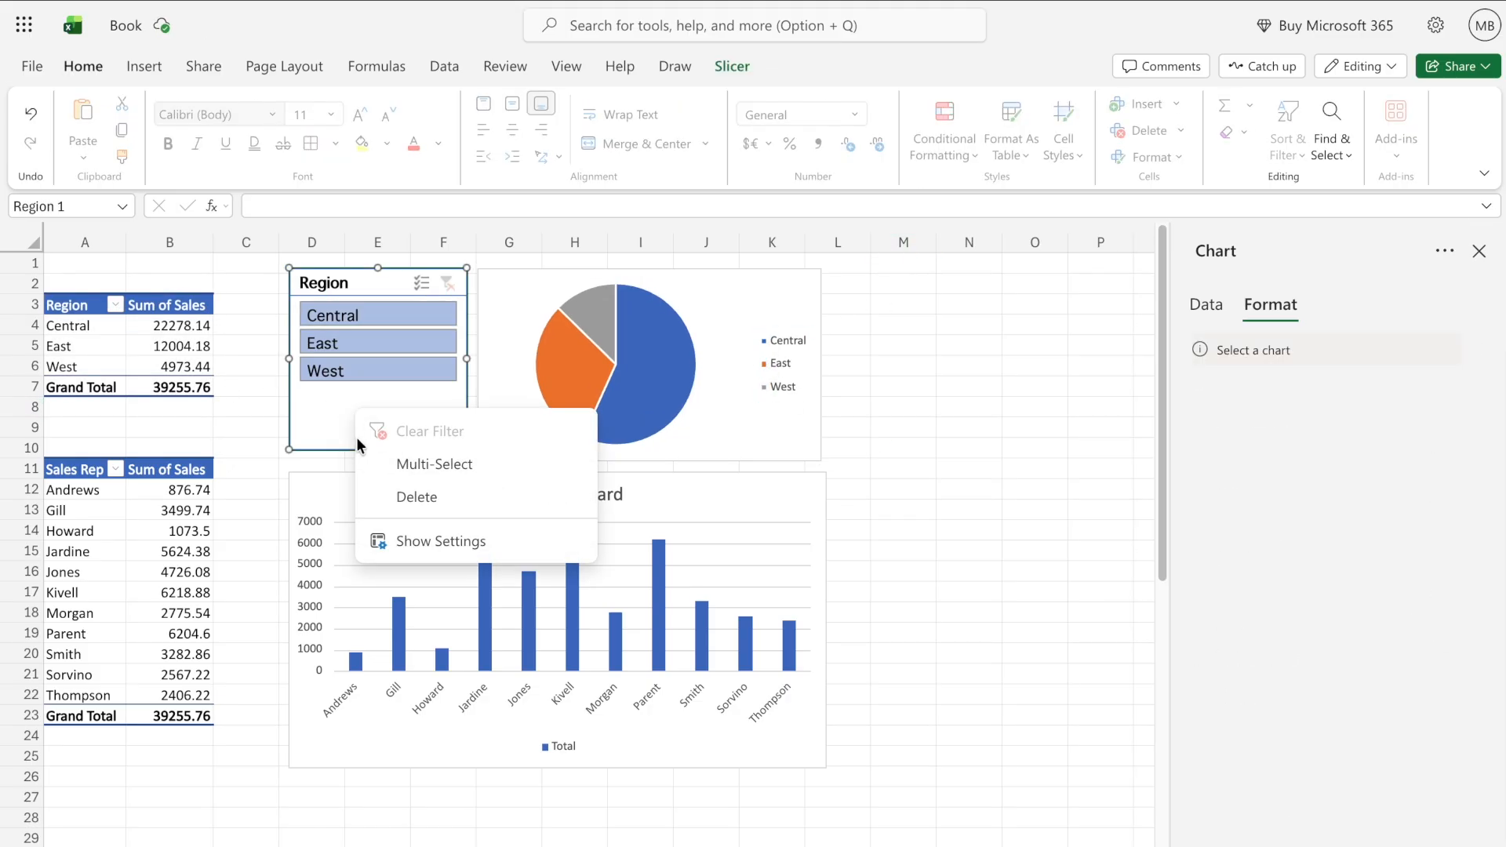
{"action": "left_click", "coordinate": [427, 540]}
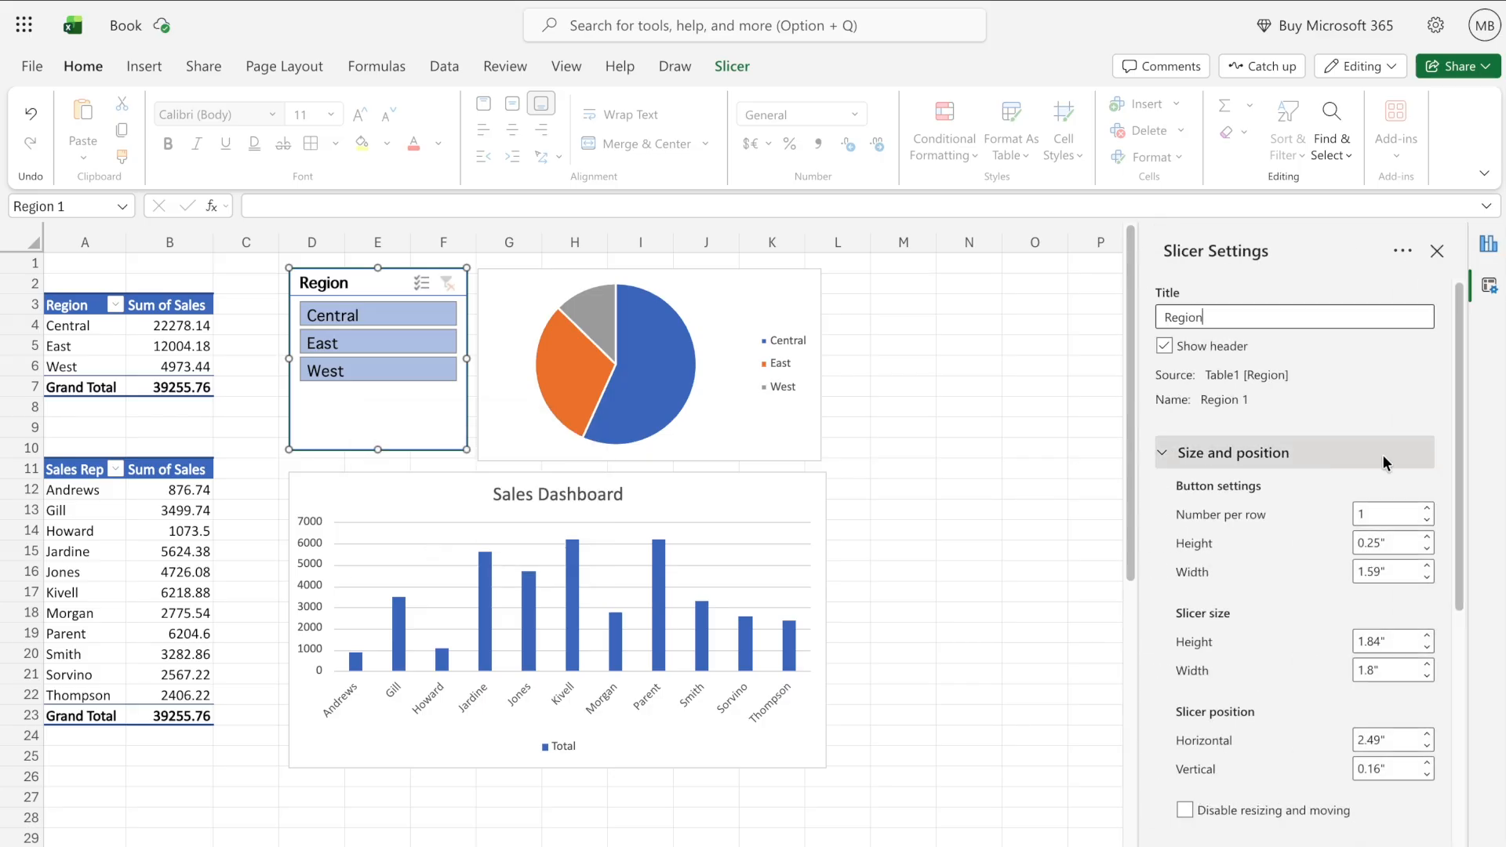
{"action": "scroll", "coordinate": [1383, 454], "scroll_direction": "down", "scroll_amount": 4}
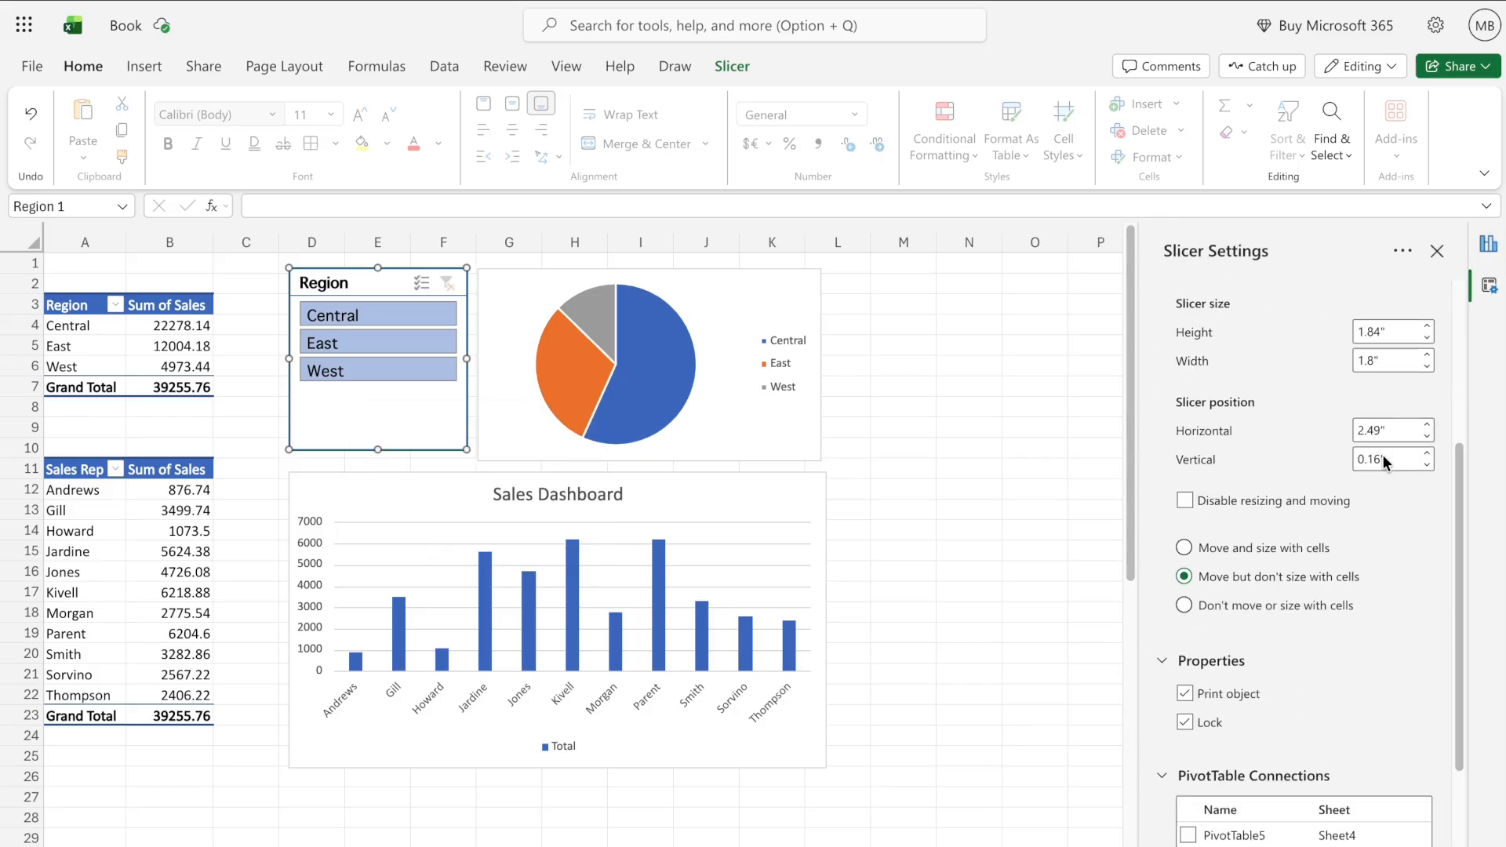
{"action": "scroll", "coordinate": [1382, 454], "scroll_direction": "up", "scroll_amount": 4}
{"action": "scroll", "coordinate": [1382, 455], "scroll_direction": "down", "scroll_amount": 8}
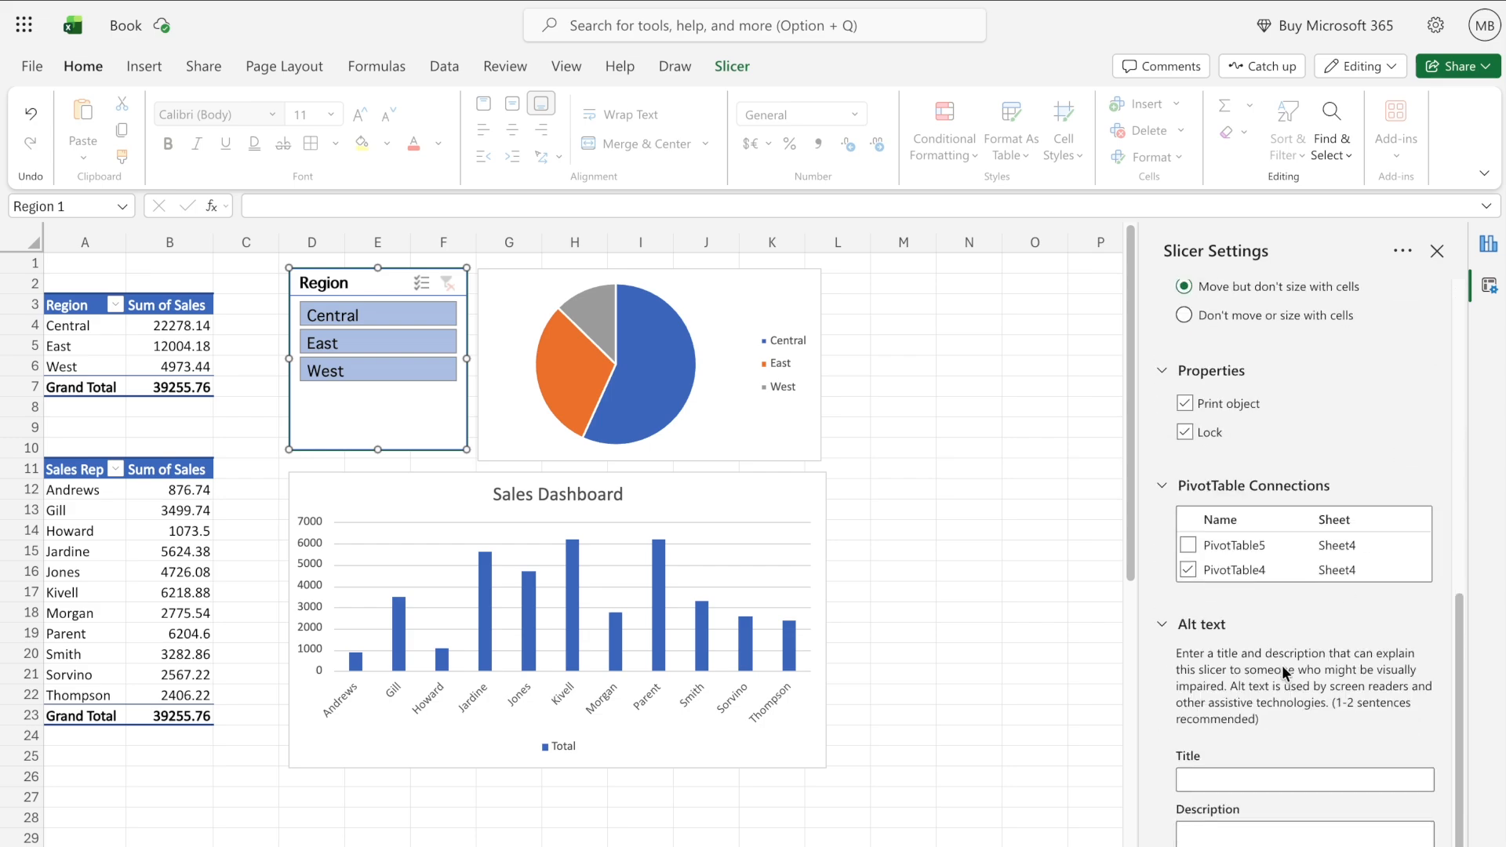
{"action": "scroll", "coordinate": [1229, 565], "scroll_direction": "up", "scroll_amount": 1}
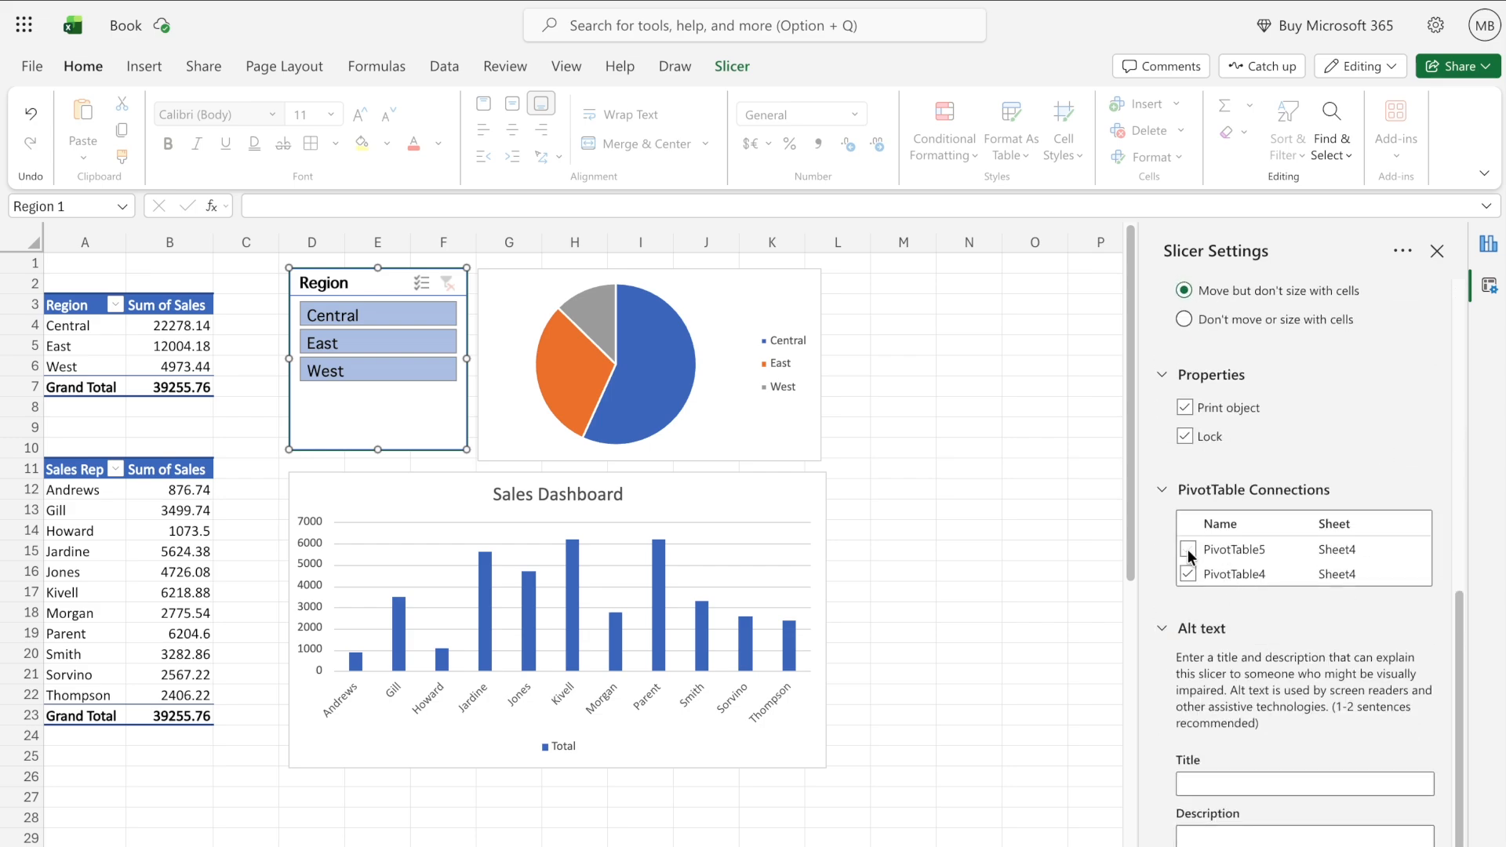
{"action": "left_click", "coordinate": [1437, 251]}
{"action": "left_click", "coordinate": [941, 426]}
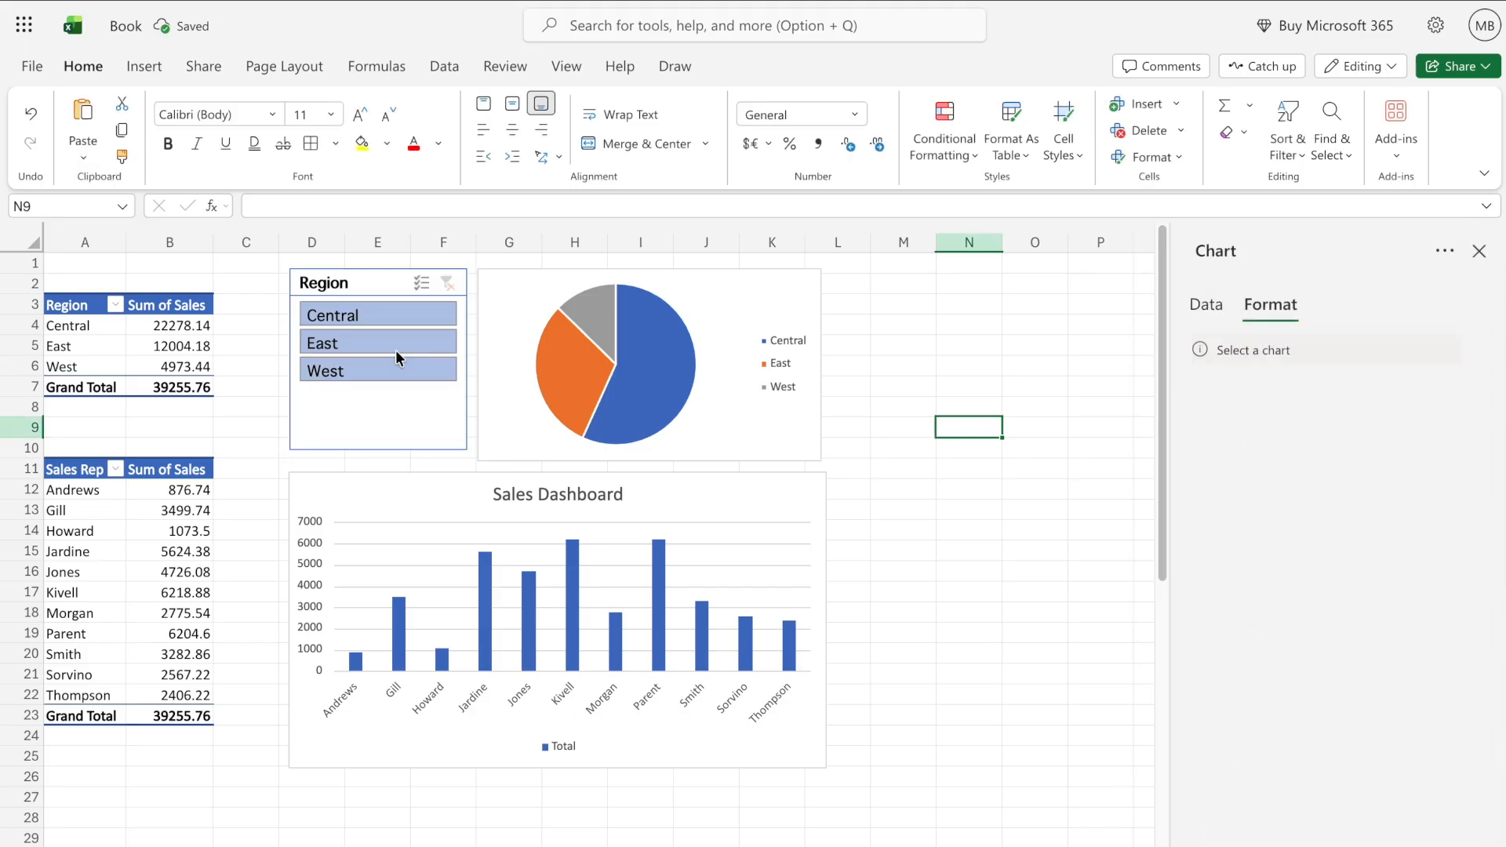
Test the Region slicer by filtering to Central, East and West in turn, and clear the filter
{"action": "left_click", "coordinate": [374, 316]}
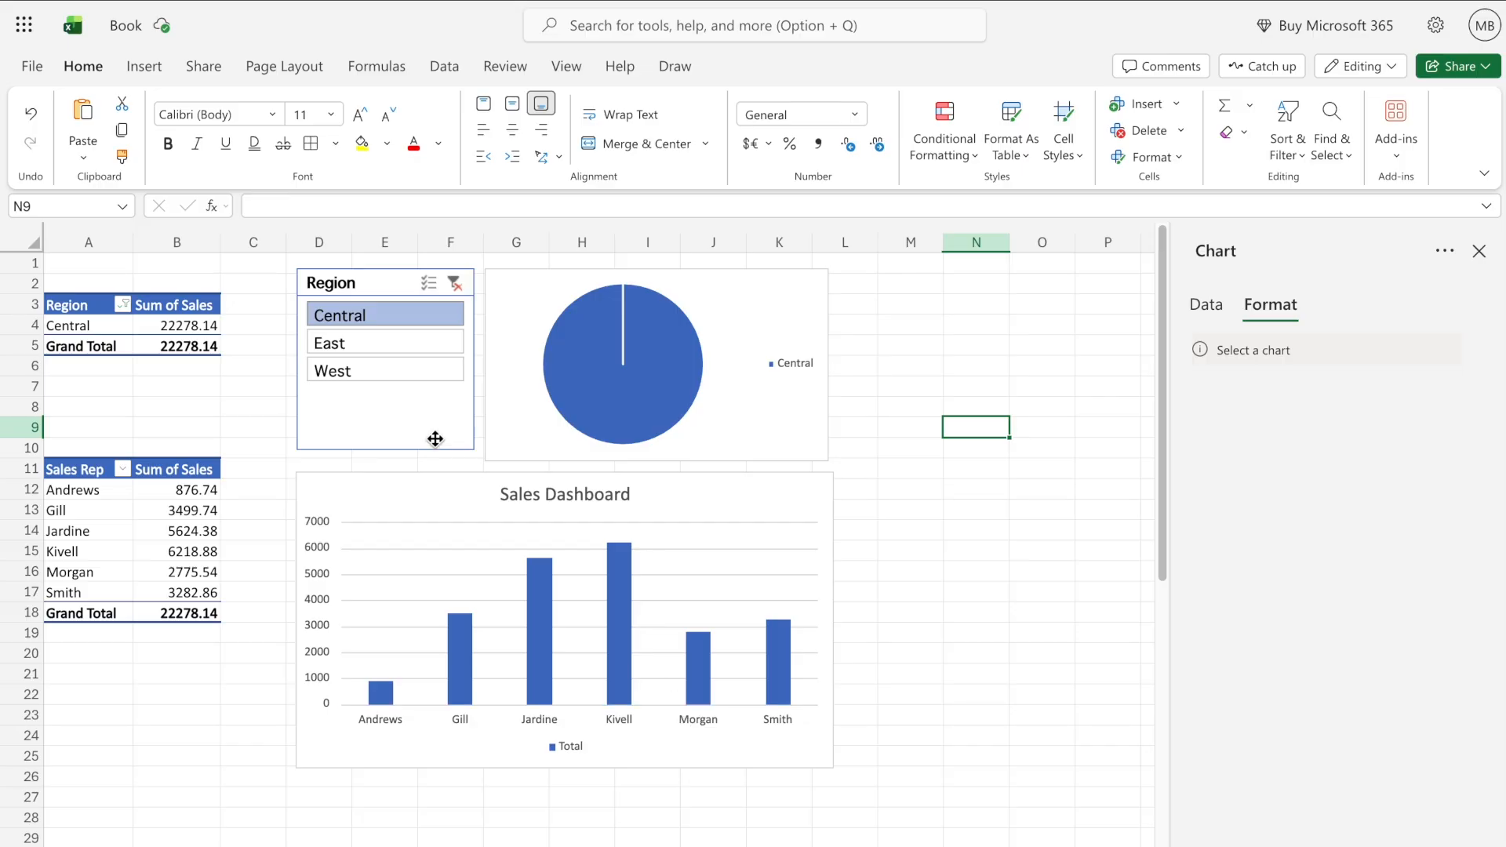
{"action": "left_click", "coordinate": [369, 344]}
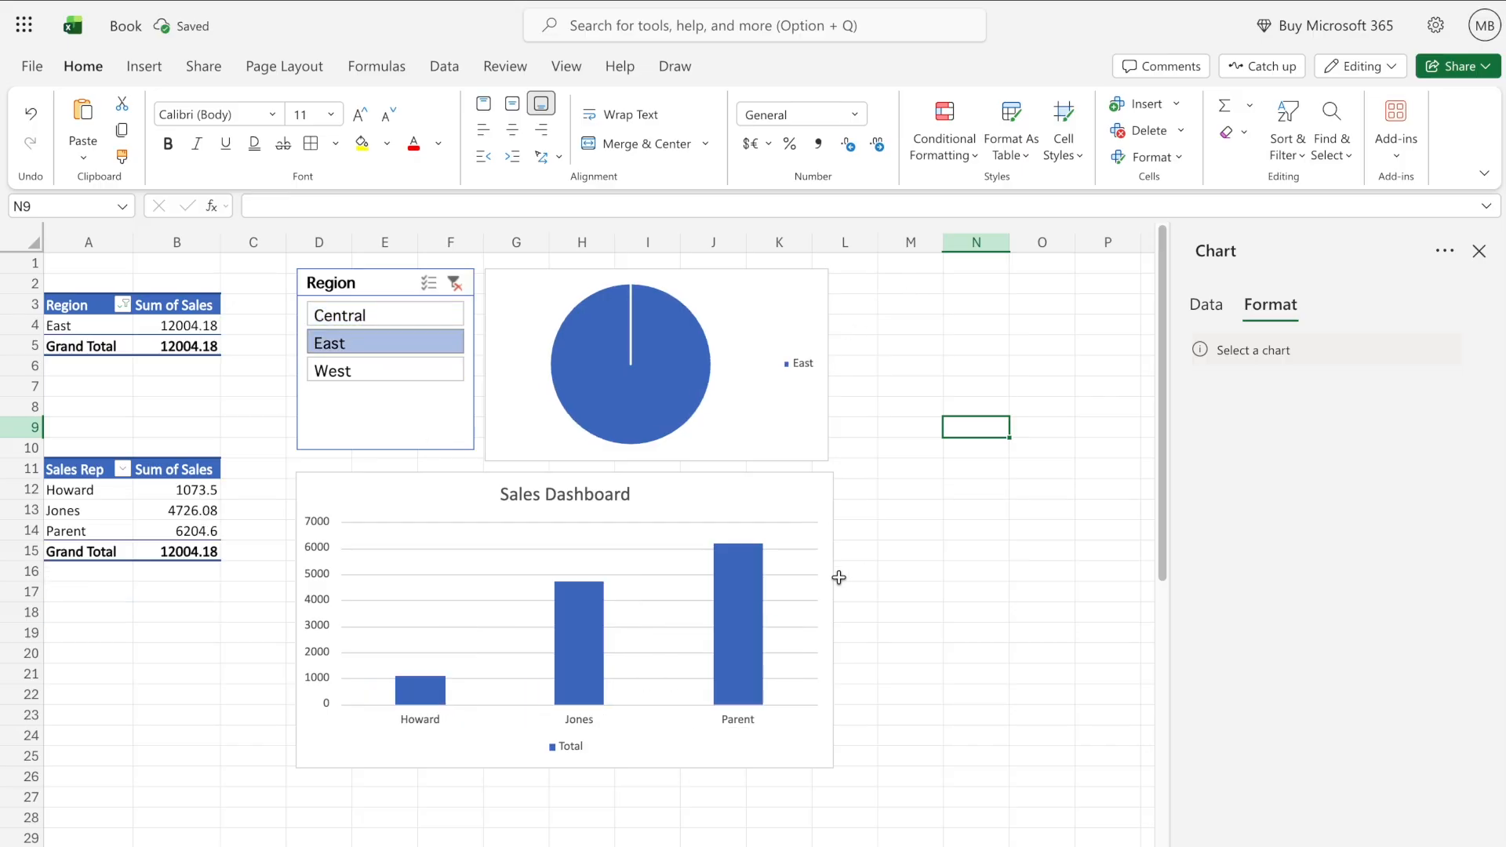
{"action": "left_click", "coordinate": [386, 372]}
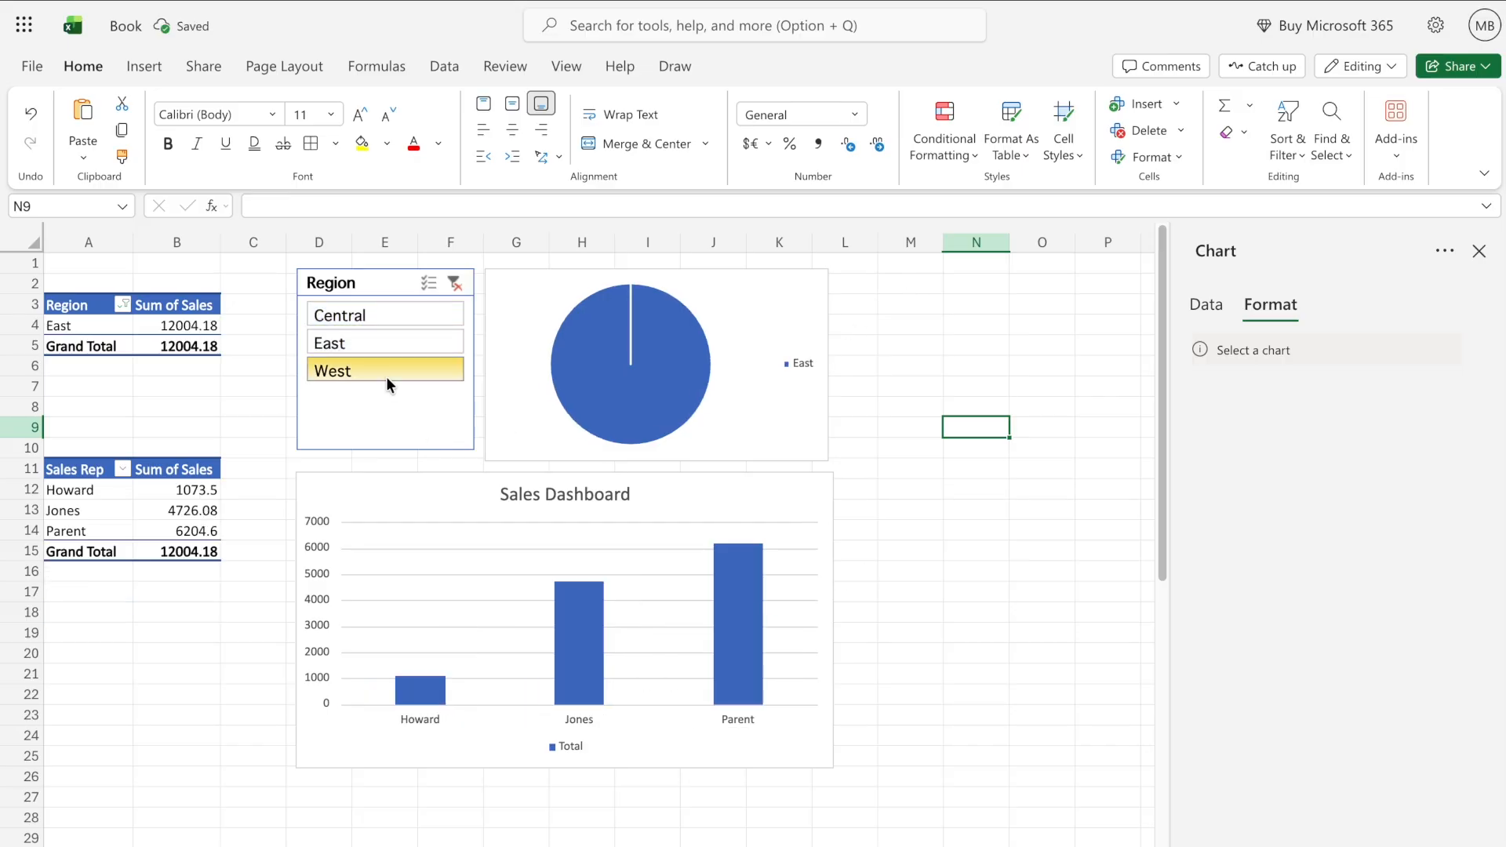
{"action": "left_click", "coordinate": [454, 284]}
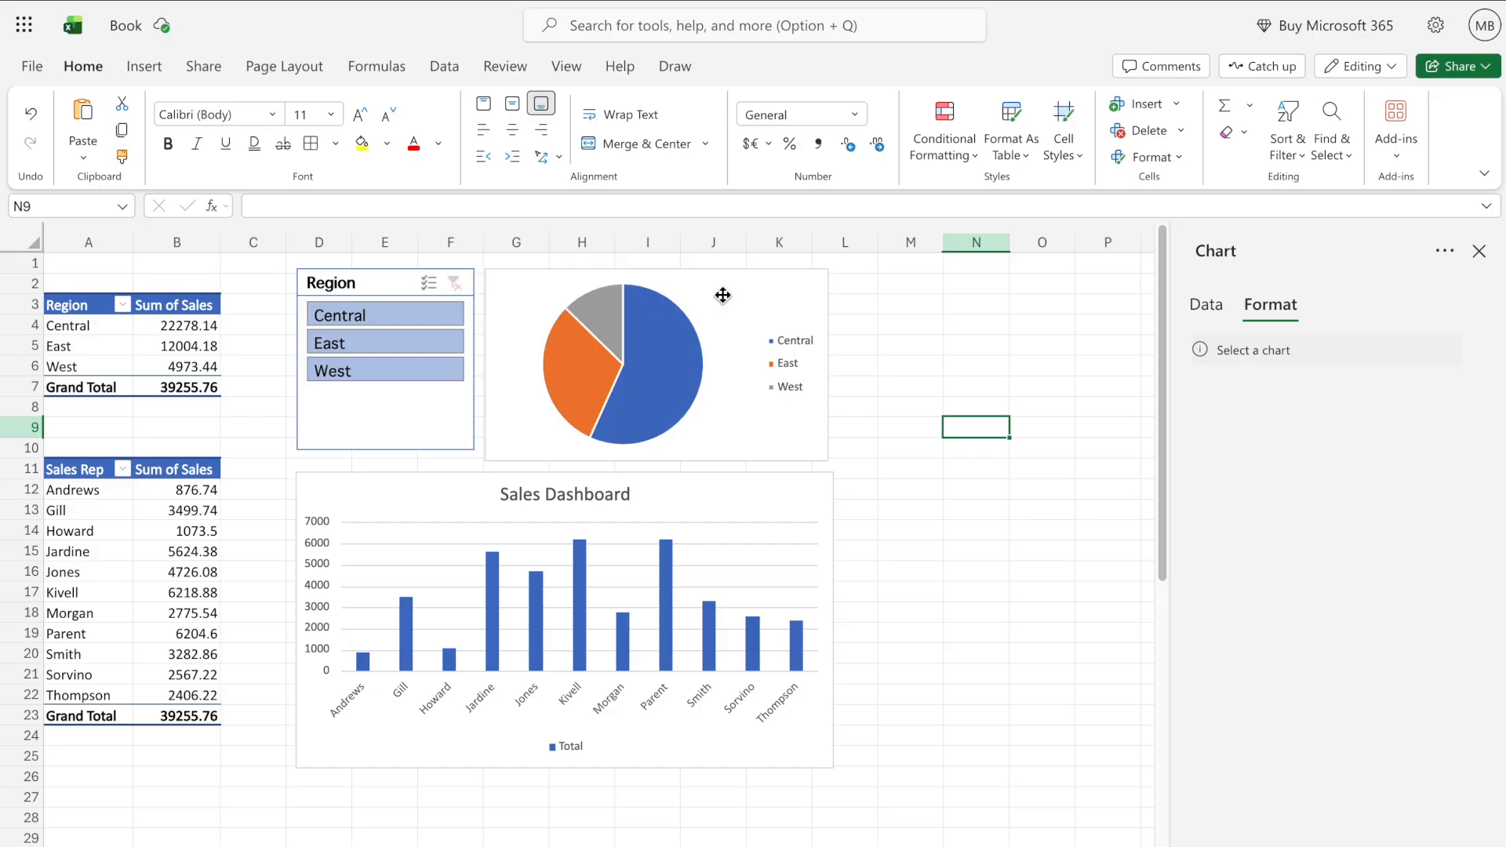
Add data labels to the pie chart that show the percentage instead of the value
{"action": "left_click", "coordinate": [723, 295]}
{"action": "left_click", "coordinate": [667, 357]}
{"action": "left_click", "coordinate": [743, 321]}
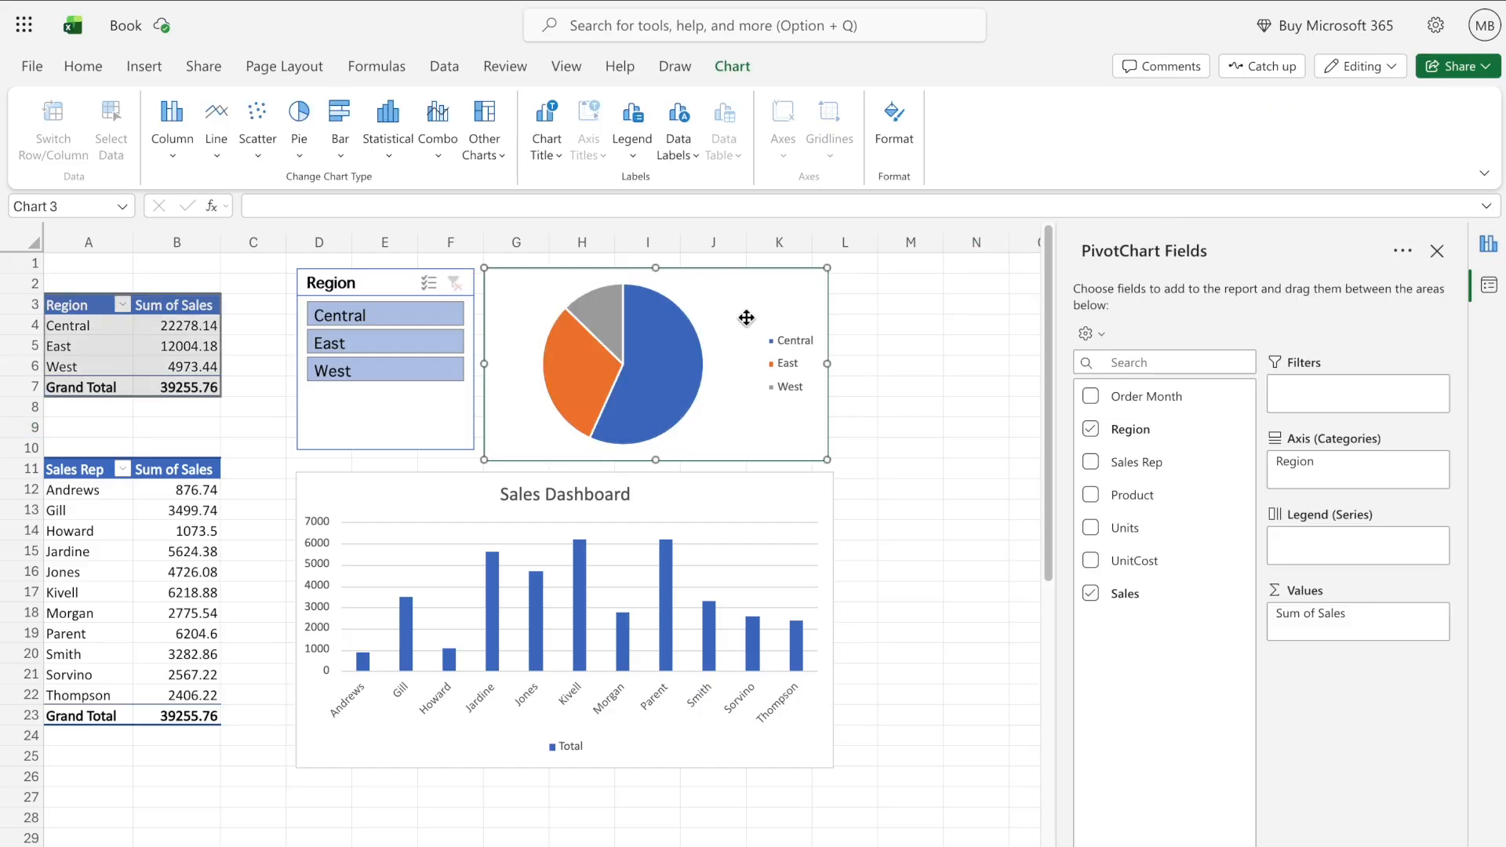
{"action": "left_click", "coordinate": [1490, 253]}
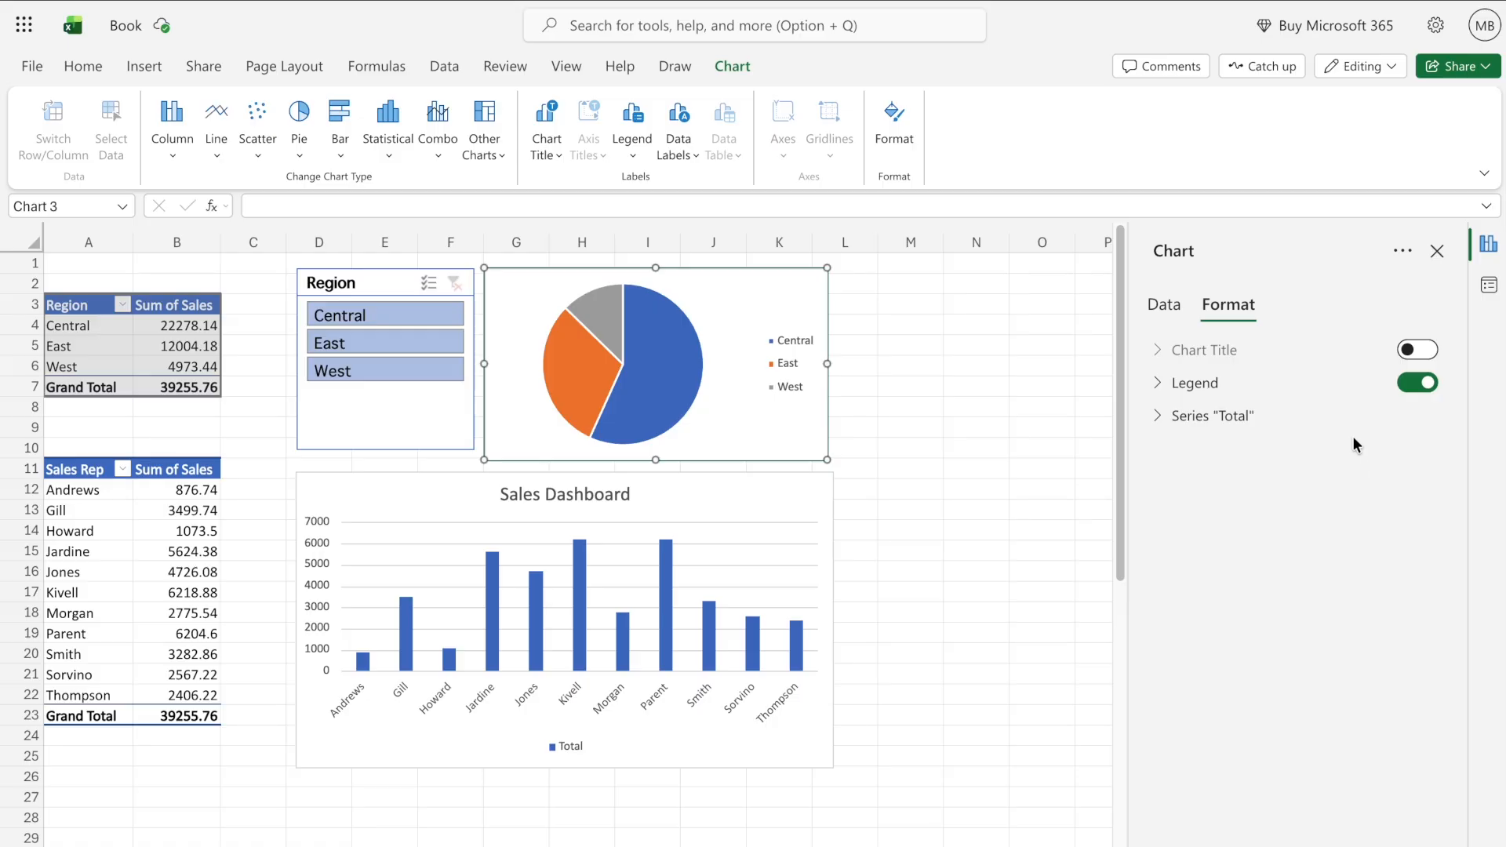
{"action": "left_click", "coordinate": [1354, 436]}
{"action": "left_click", "coordinate": [1418, 561]}
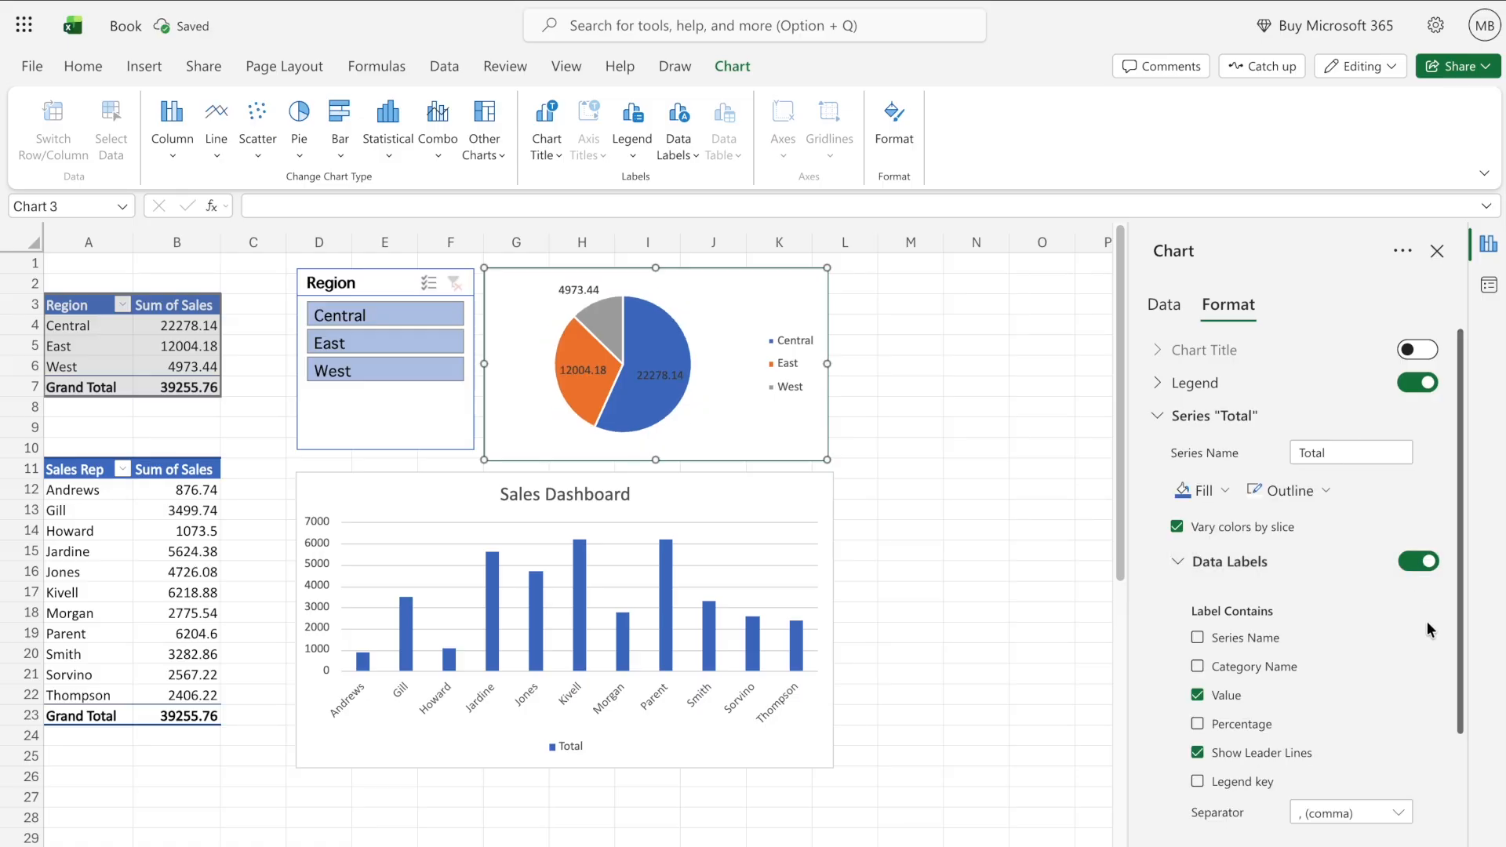
{"action": "scroll", "coordinate": [1428, 627], "scroll_direction": "down", "scroll_amount": 3}
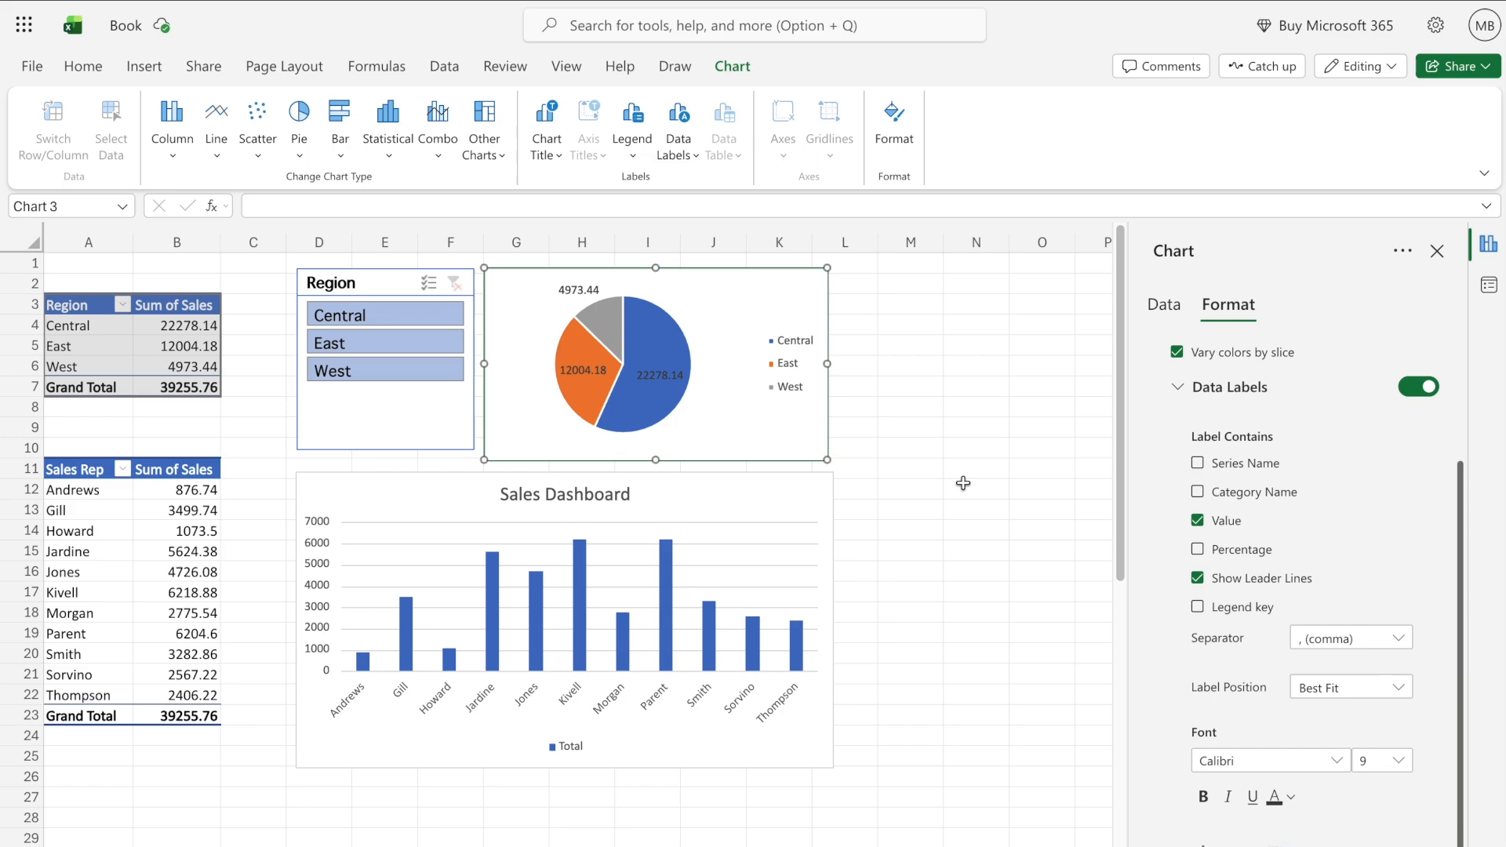
{"action": "left_click", "coordinate": [1198, 550]}
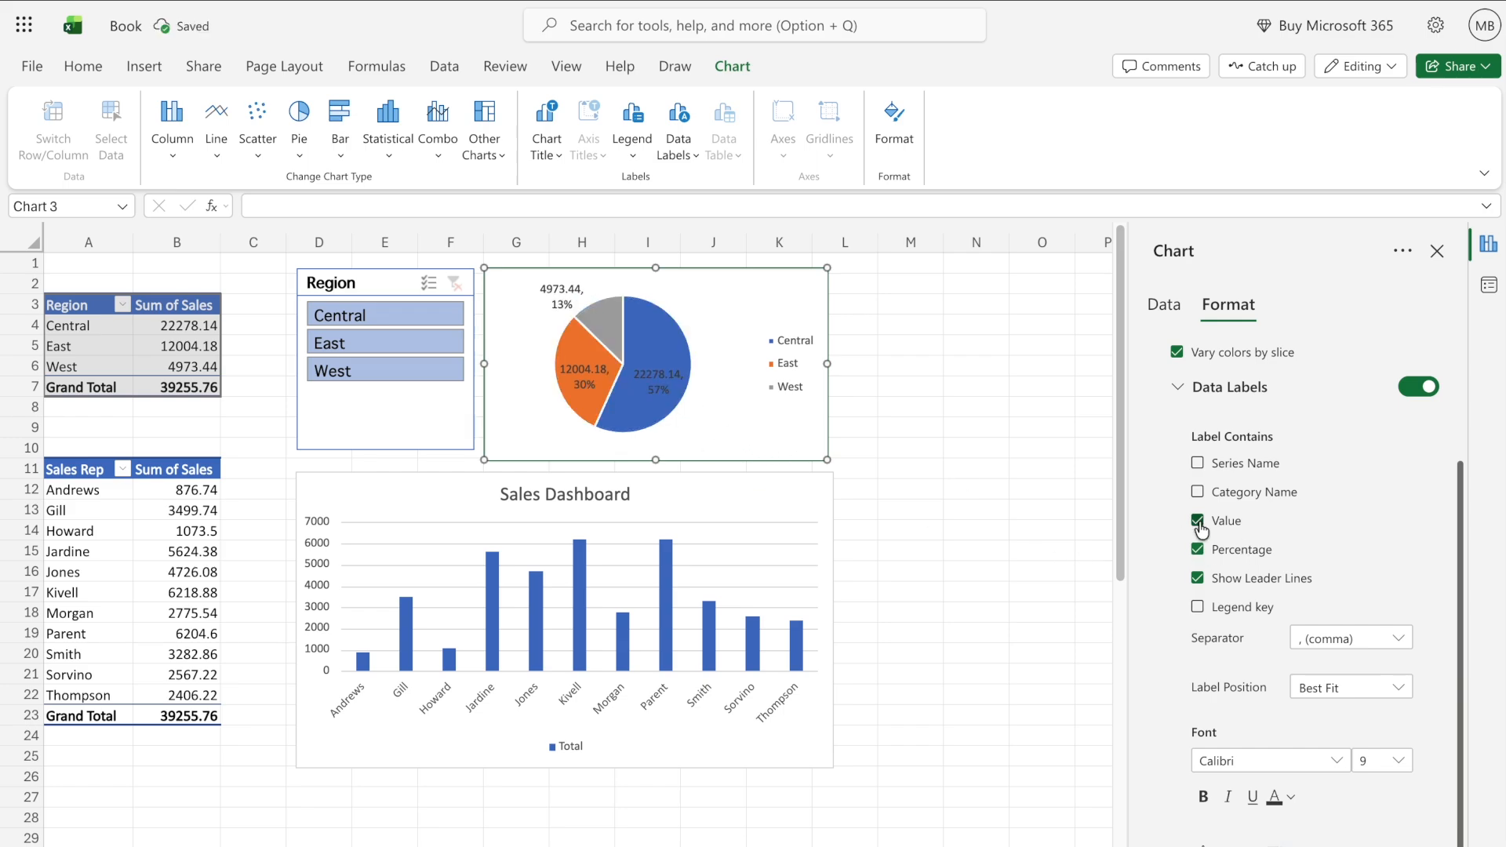
{"action": "left_click", "coordinate": [1198, 521]}
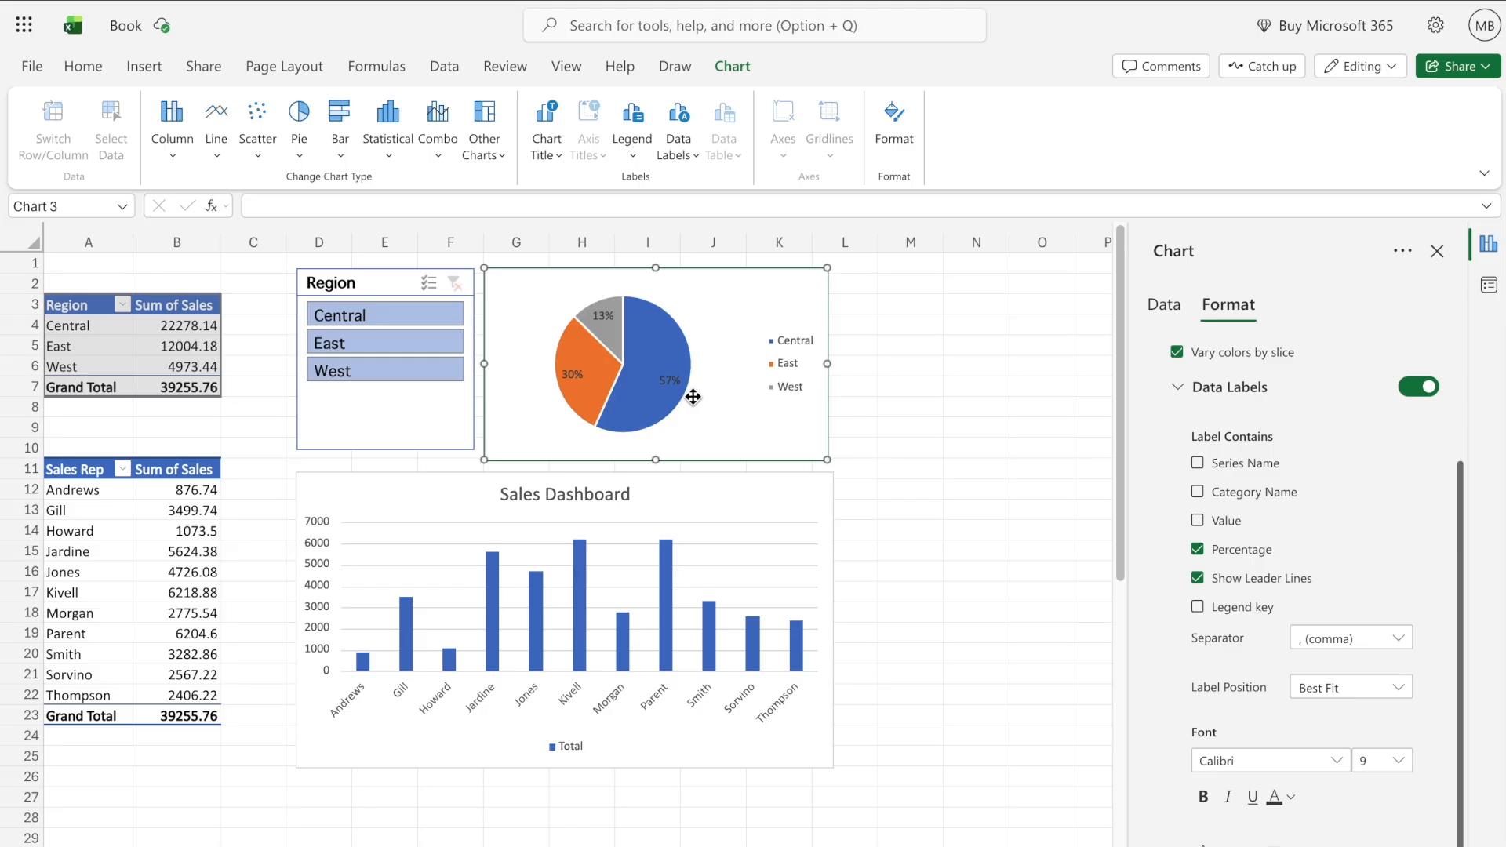
{"action": "left_click", "coordinate": [1437, 251]}
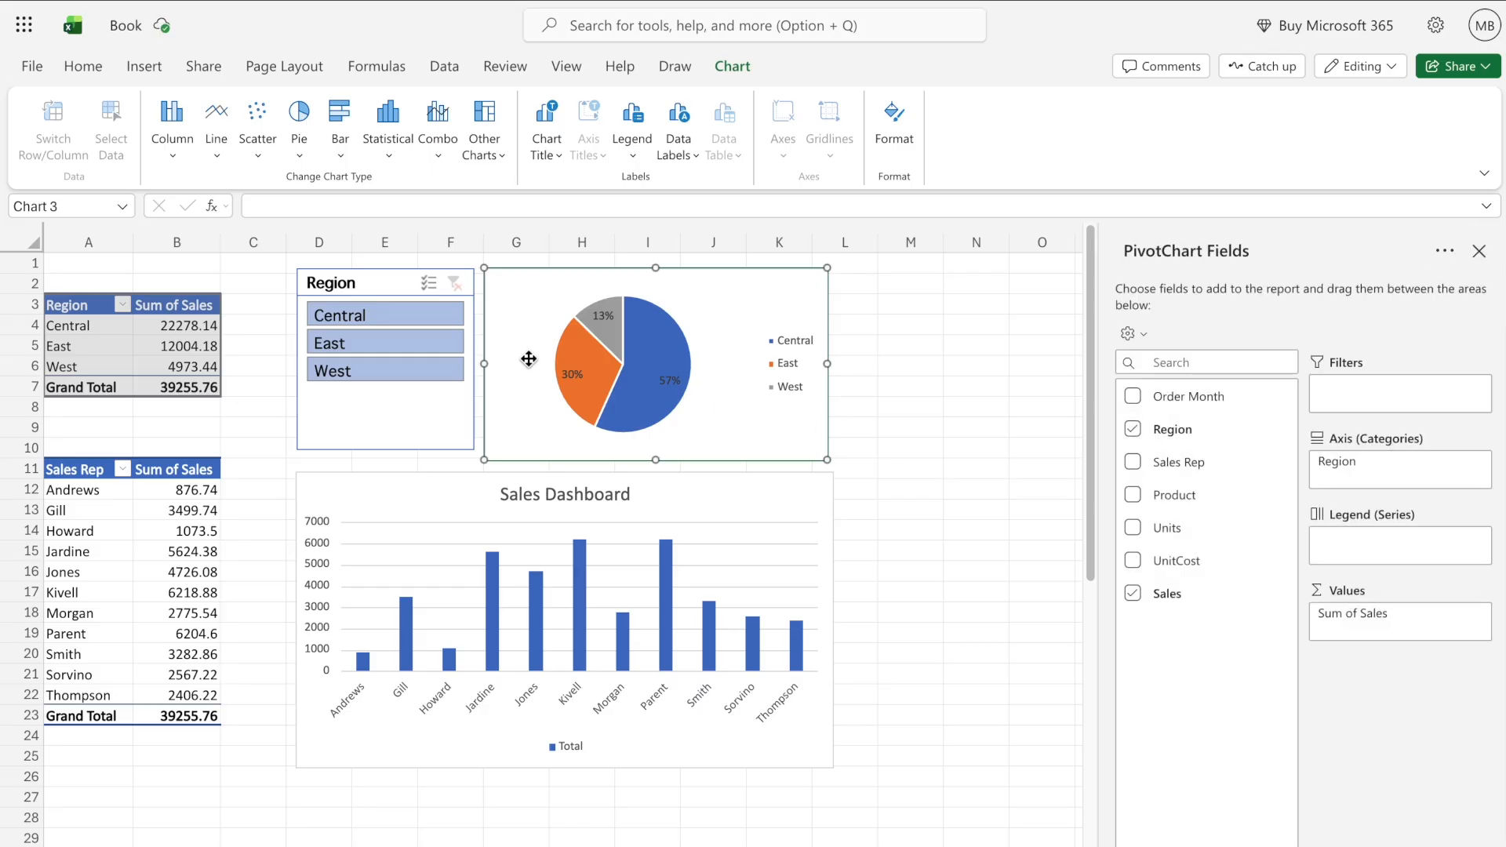
{"action": "mouse_move", "coordinate": [634, 357]}
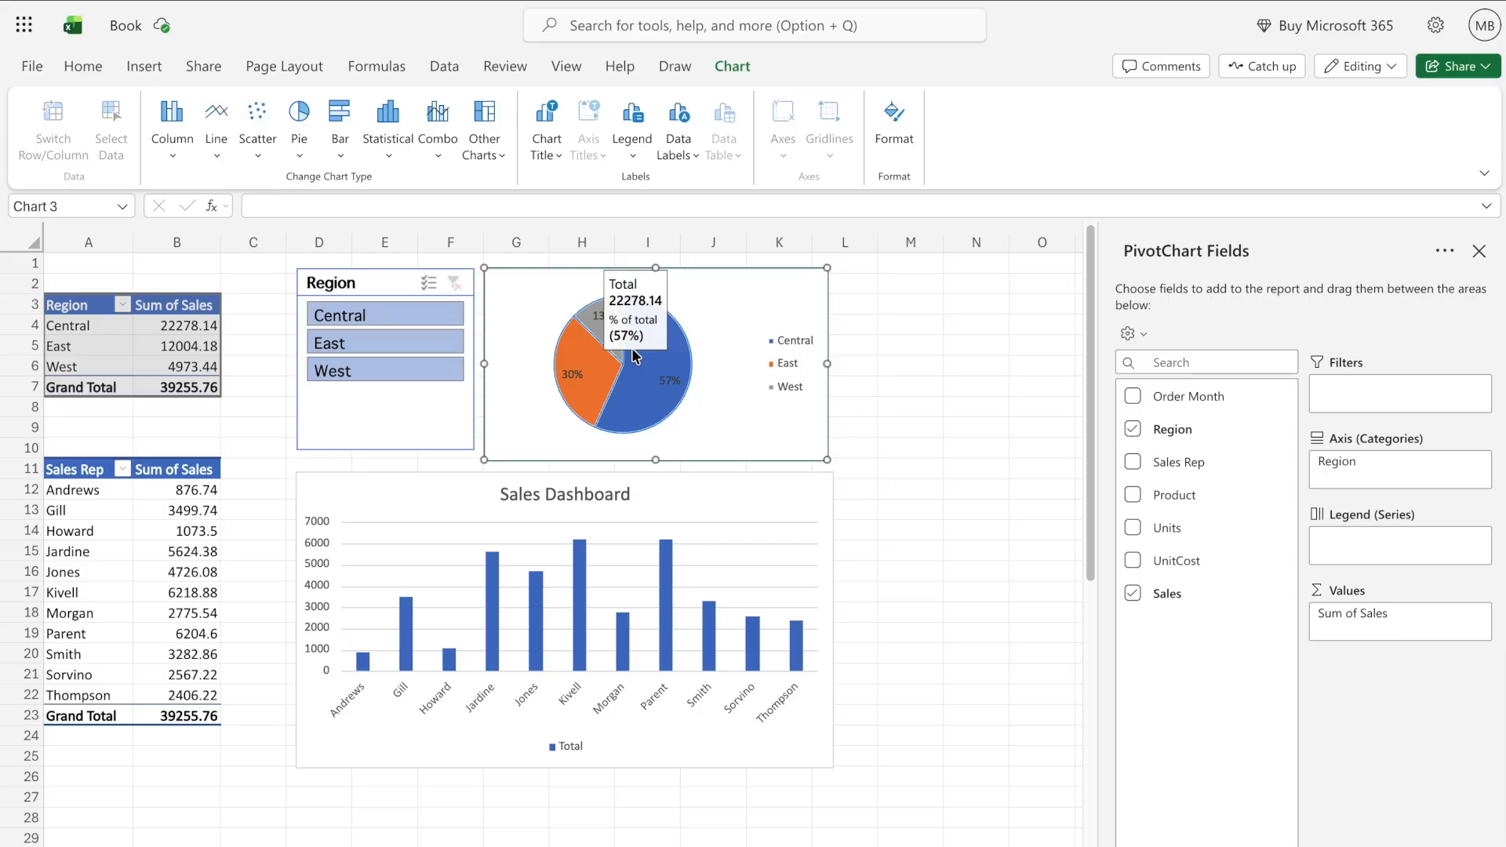
{"action": "left_click", "coordinate": [441, 494]}
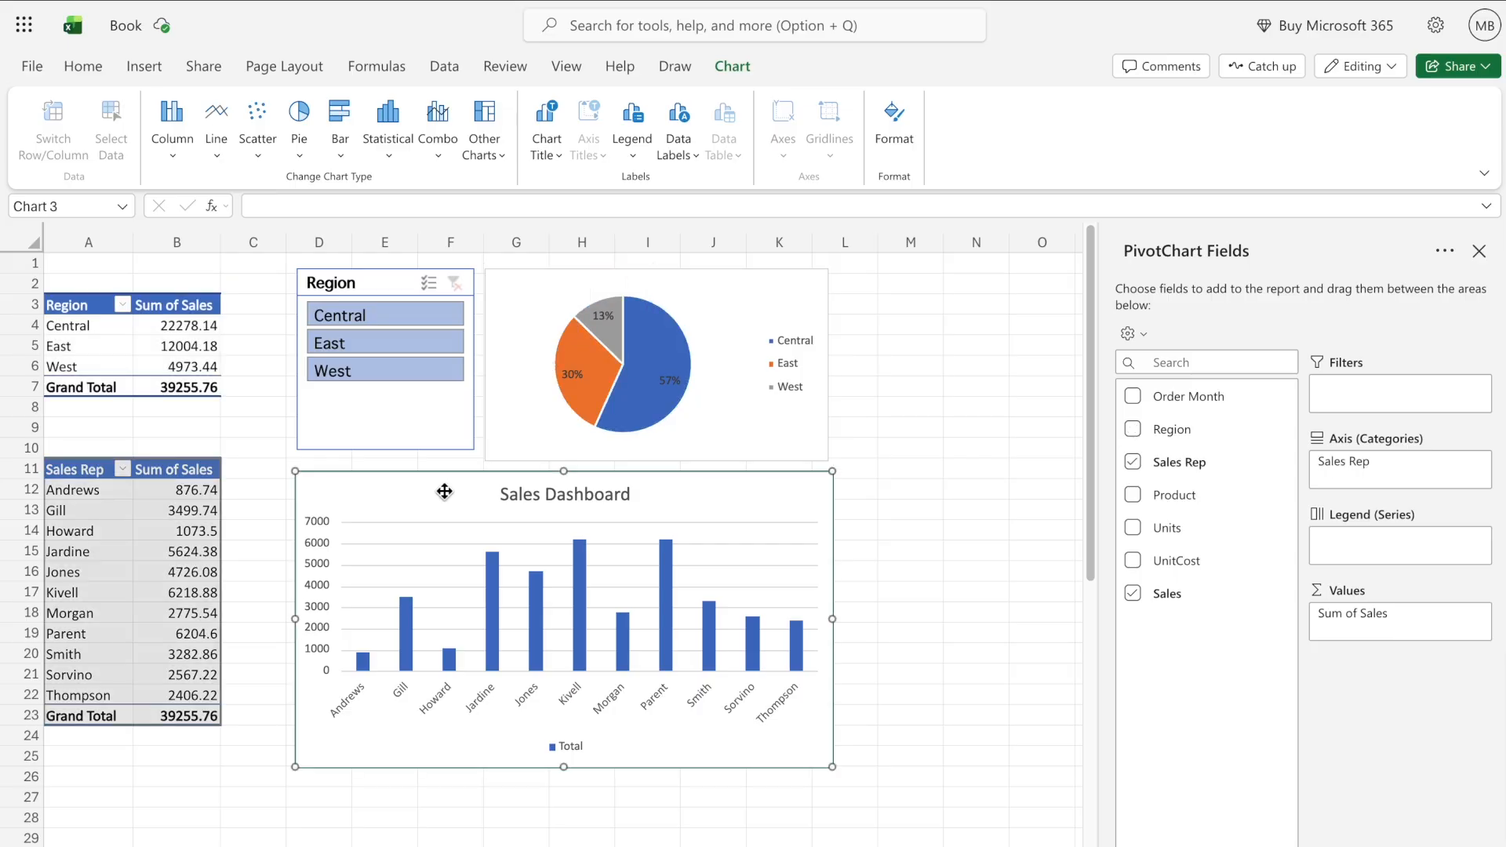
{"action": "left_click", "coordinate": [515, 496]}
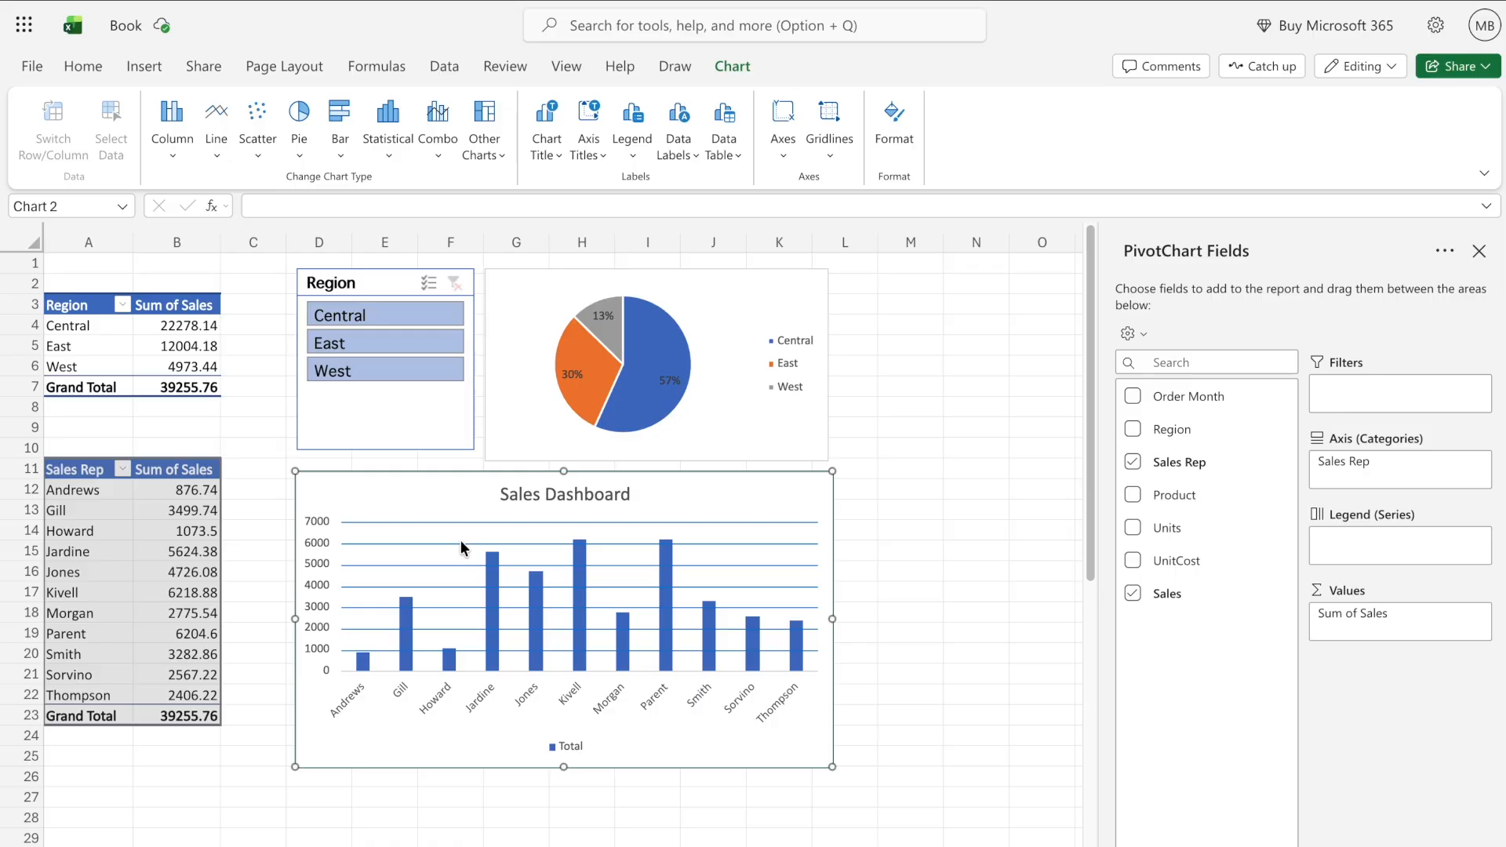
{"action": "left_click", "coordinate": [253, 496]}
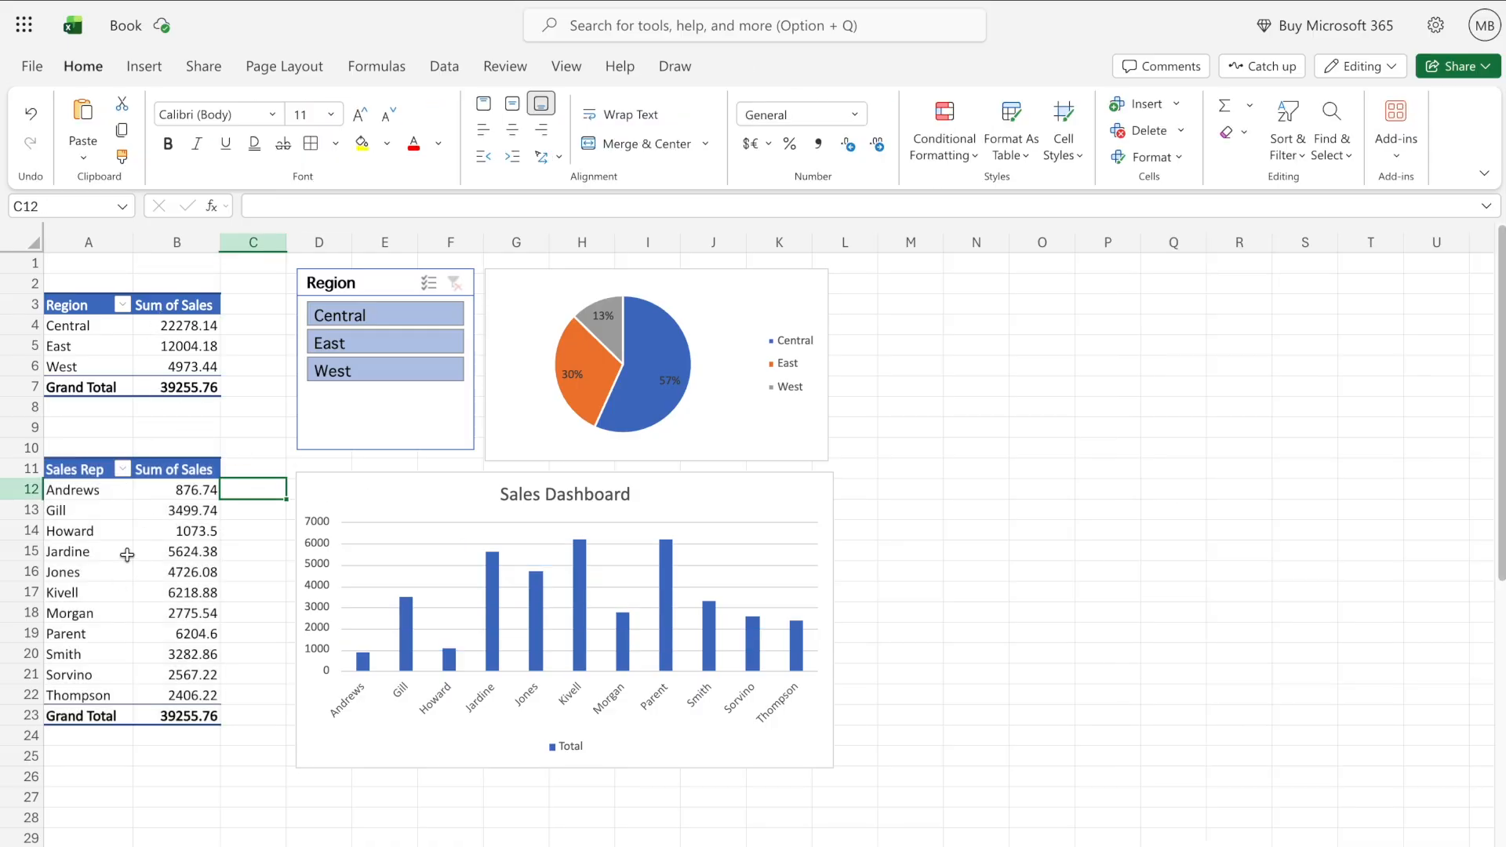
Hide columns A and B, which hold the two PivotTables, so only the slicer and charts show
{"action": "left_click", "coordinate": [186, 242]}
{"action": "left_click_drag", "start_coordinate": [186, 242], "coordinate": [110, 242]}
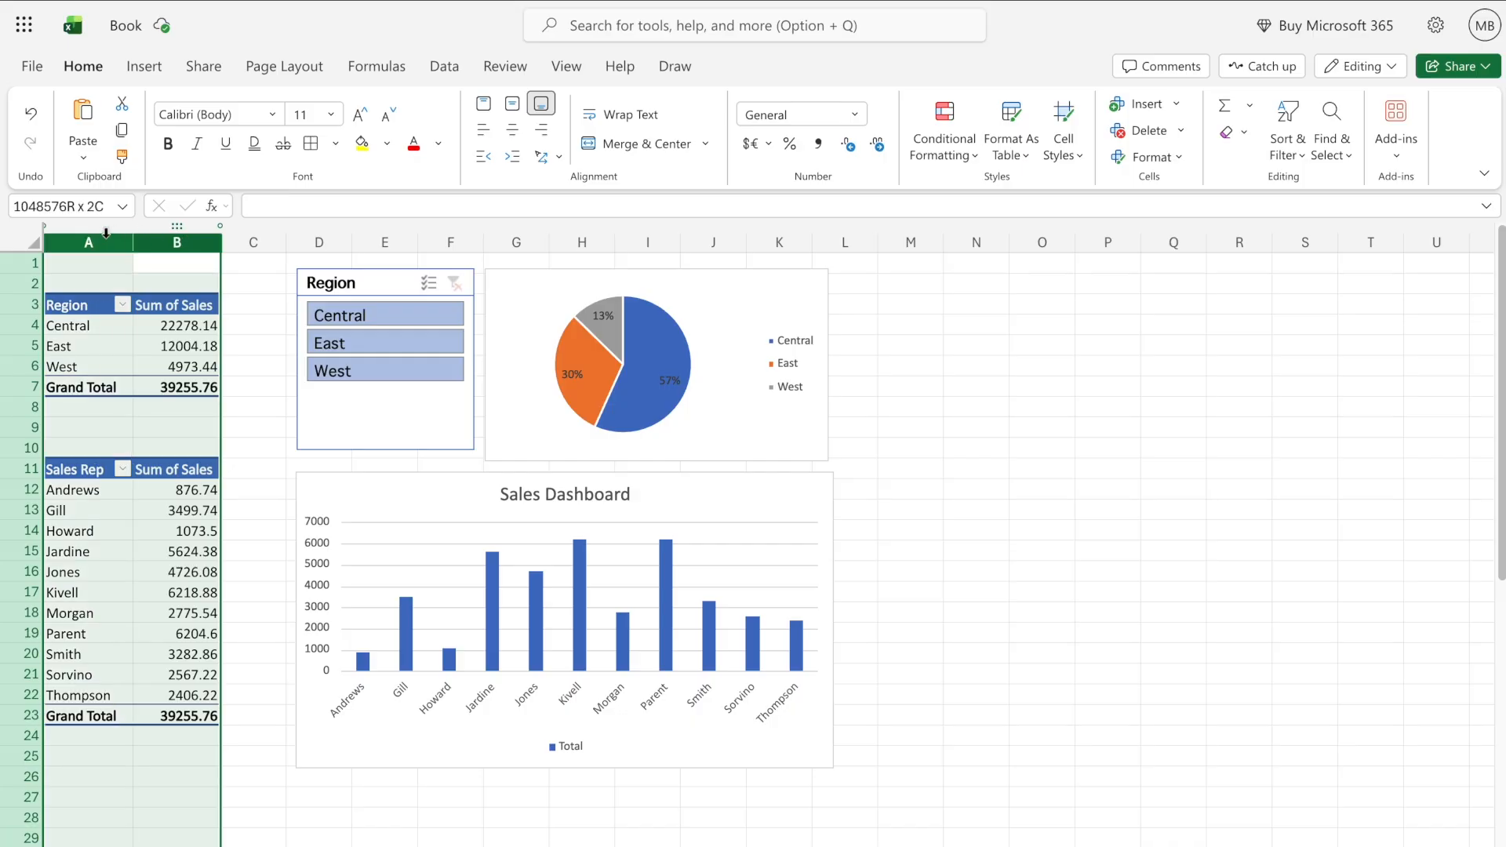
{"action": "right_click", "coordinate": [110, 242]}
{"action": "left_click", "coordinate": [182, 547]}
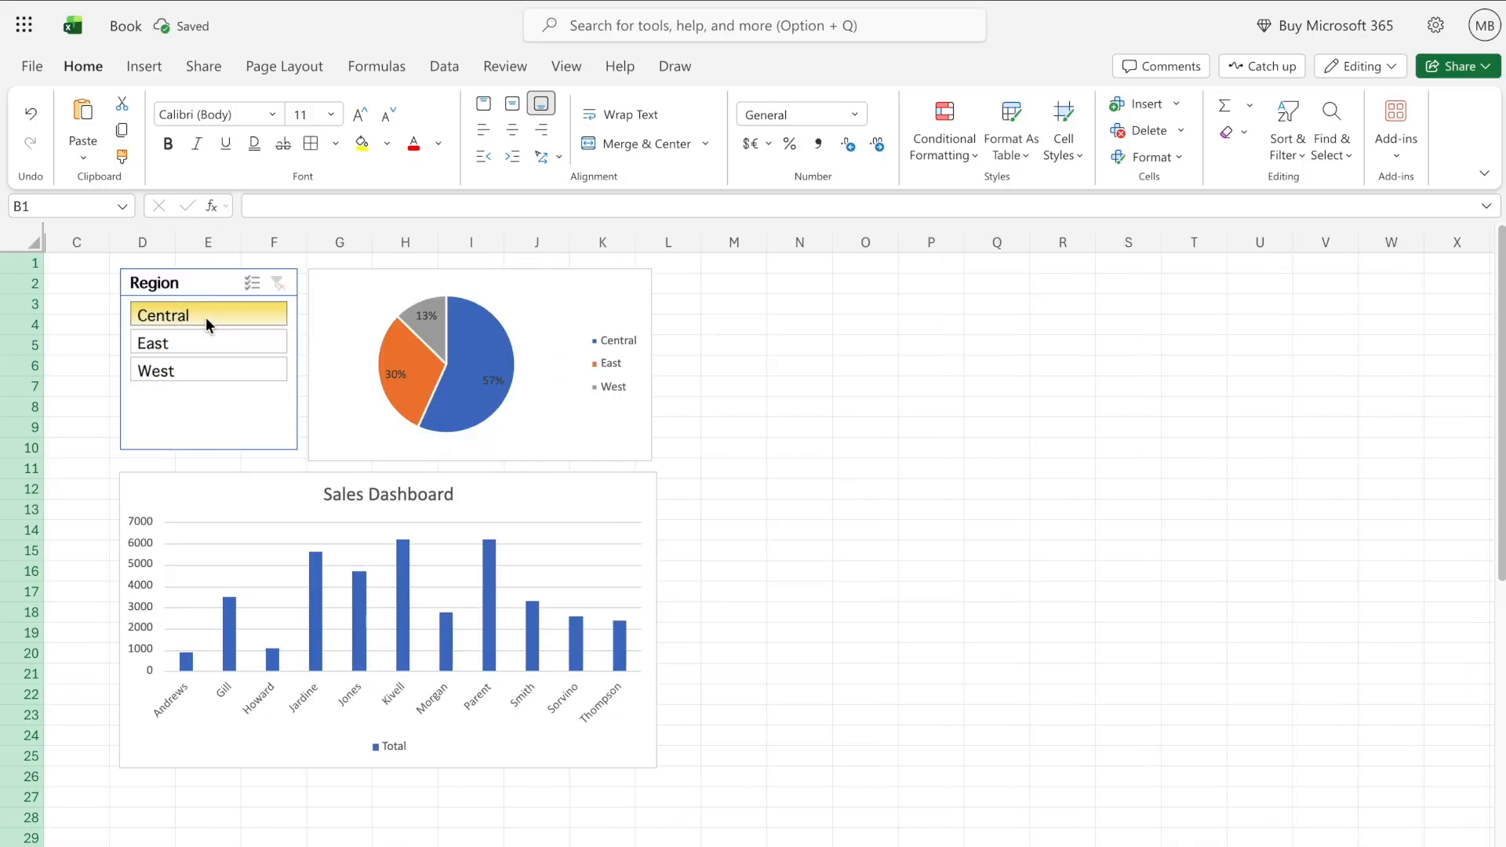
Filter the dashboard with the Region slicer by Central, East and West in turn to check both charts
{"action": "left_click", "coordinate": [206, 317]}
{"action": "left_click", "coordinate": [209, 341]}
{"action": "left_click", "coordinate": [215, 368]}
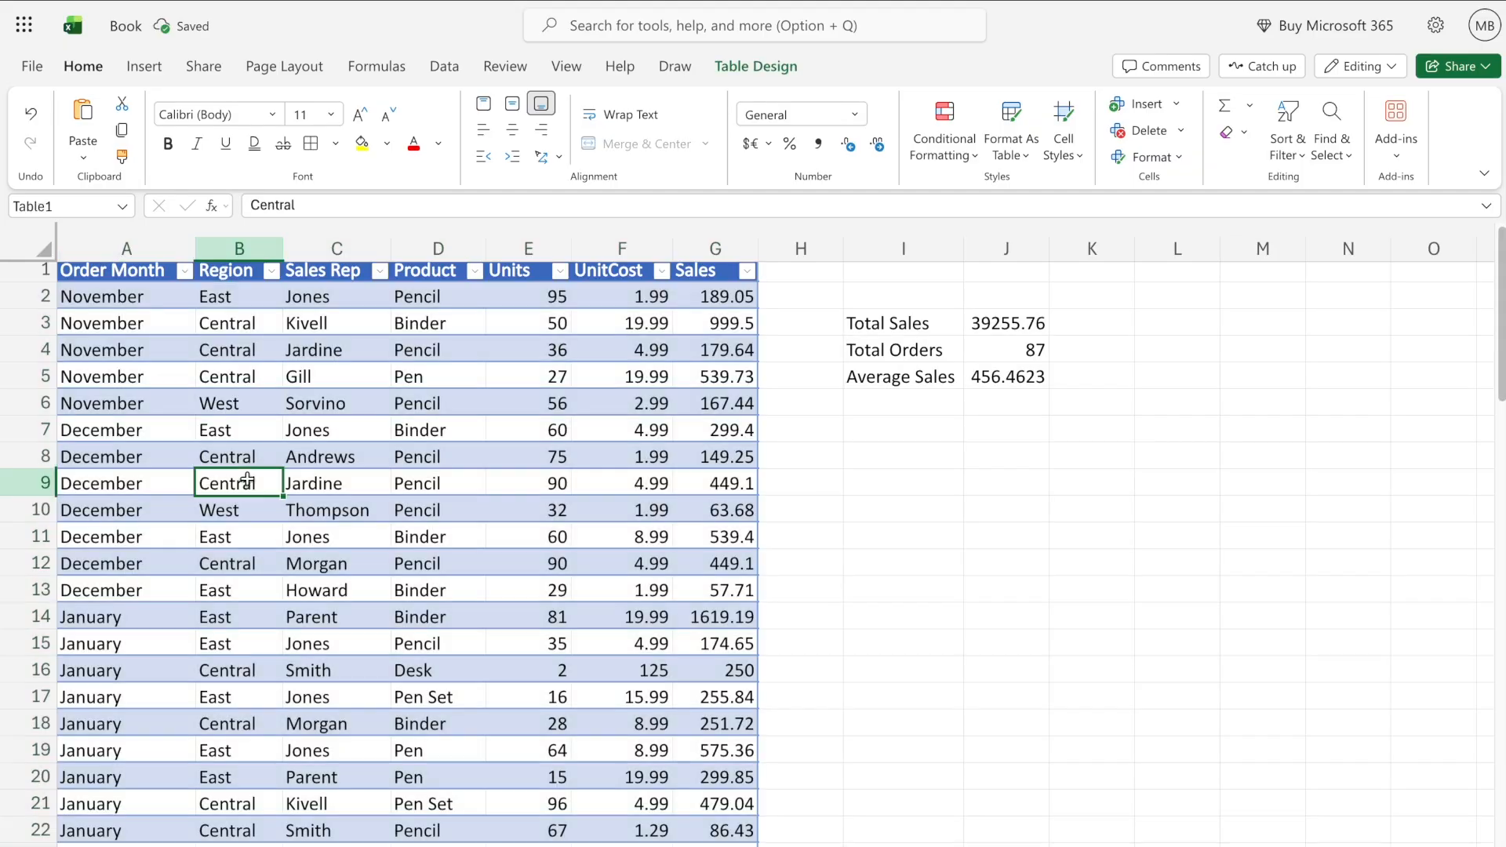
Change the Order Month in the last row of the sales order table, cell A87, to March
{"action": "left_click", "coordinate": [169, 541]}
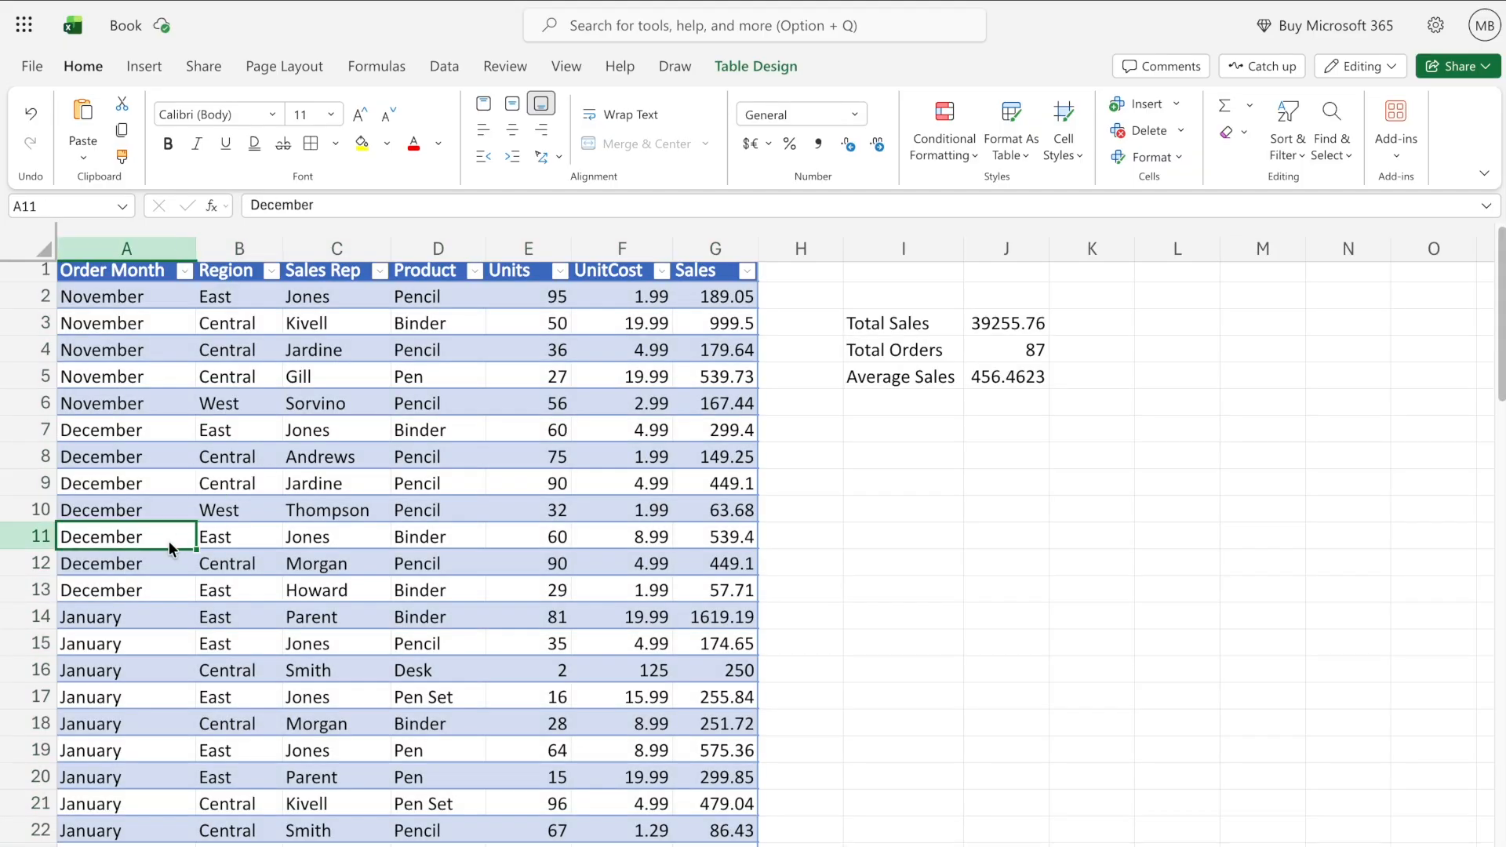
{"action": "key", "text": "super+Down"}
{"action": "key", "text": "Right"}
{"action": "key", "text": "Right"}
{"action": "key", "text": "Left"}
{"action": "key", "text": "Left"}
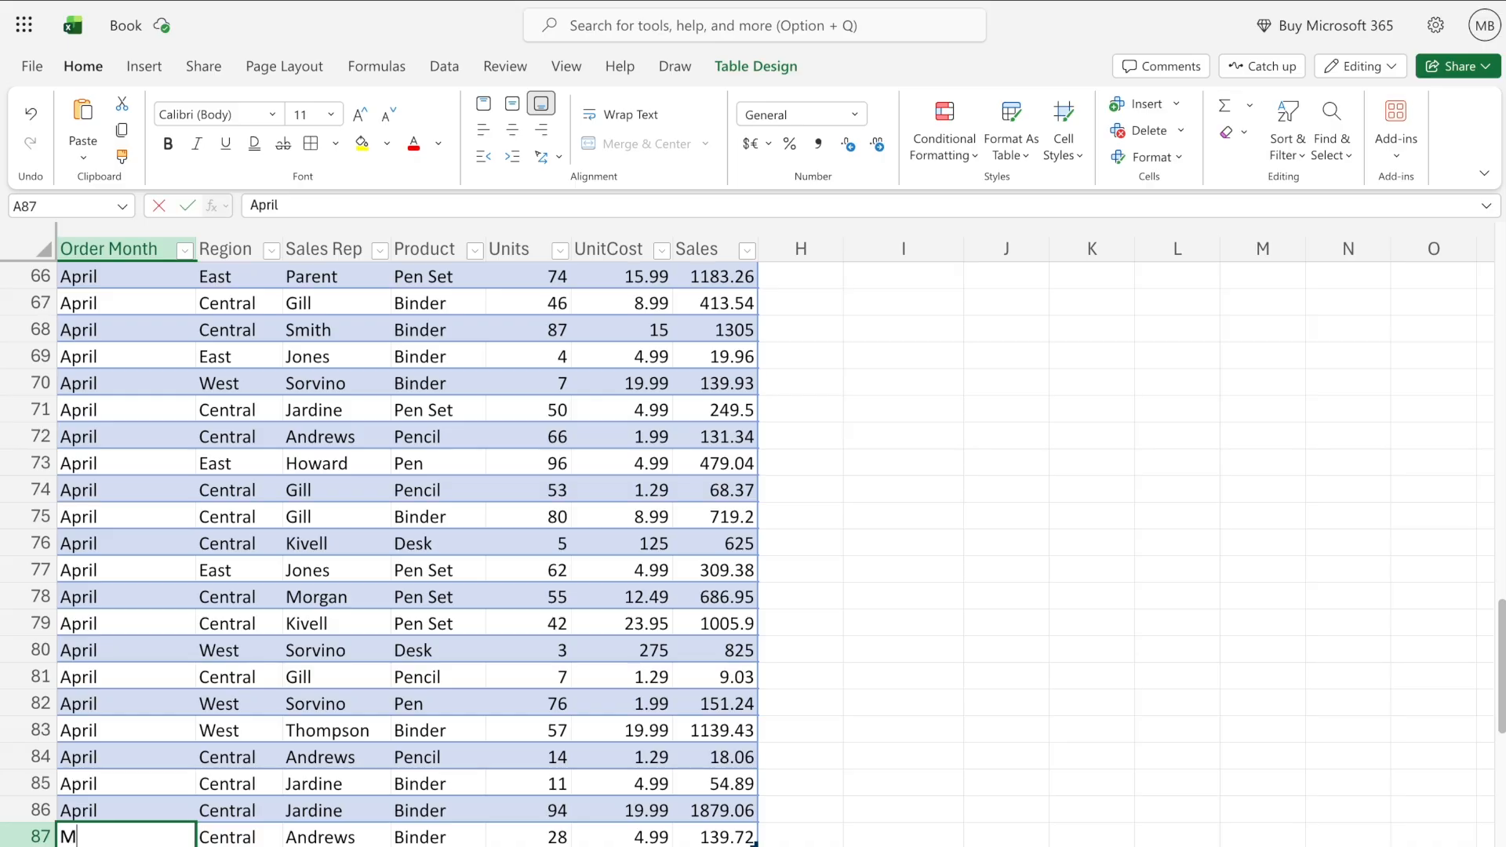
{"action": "type", "text": "March"}
{"action": "key", "text": "Tab"}
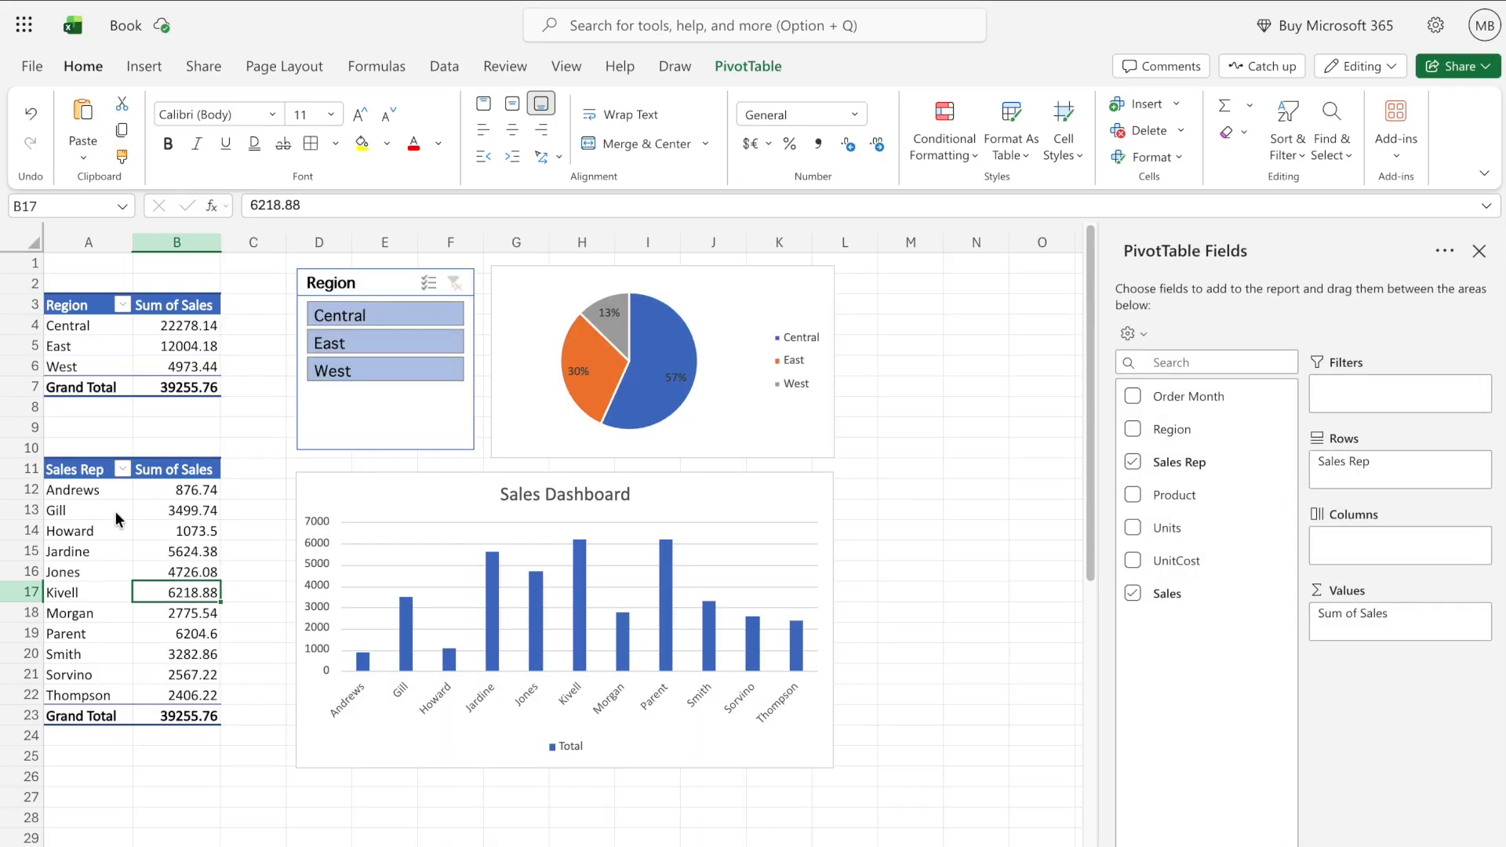
Refresh the Sales Rep PivotTable from the edited sales order table
{"action": "right_click", "coordinate": [115, 512]}
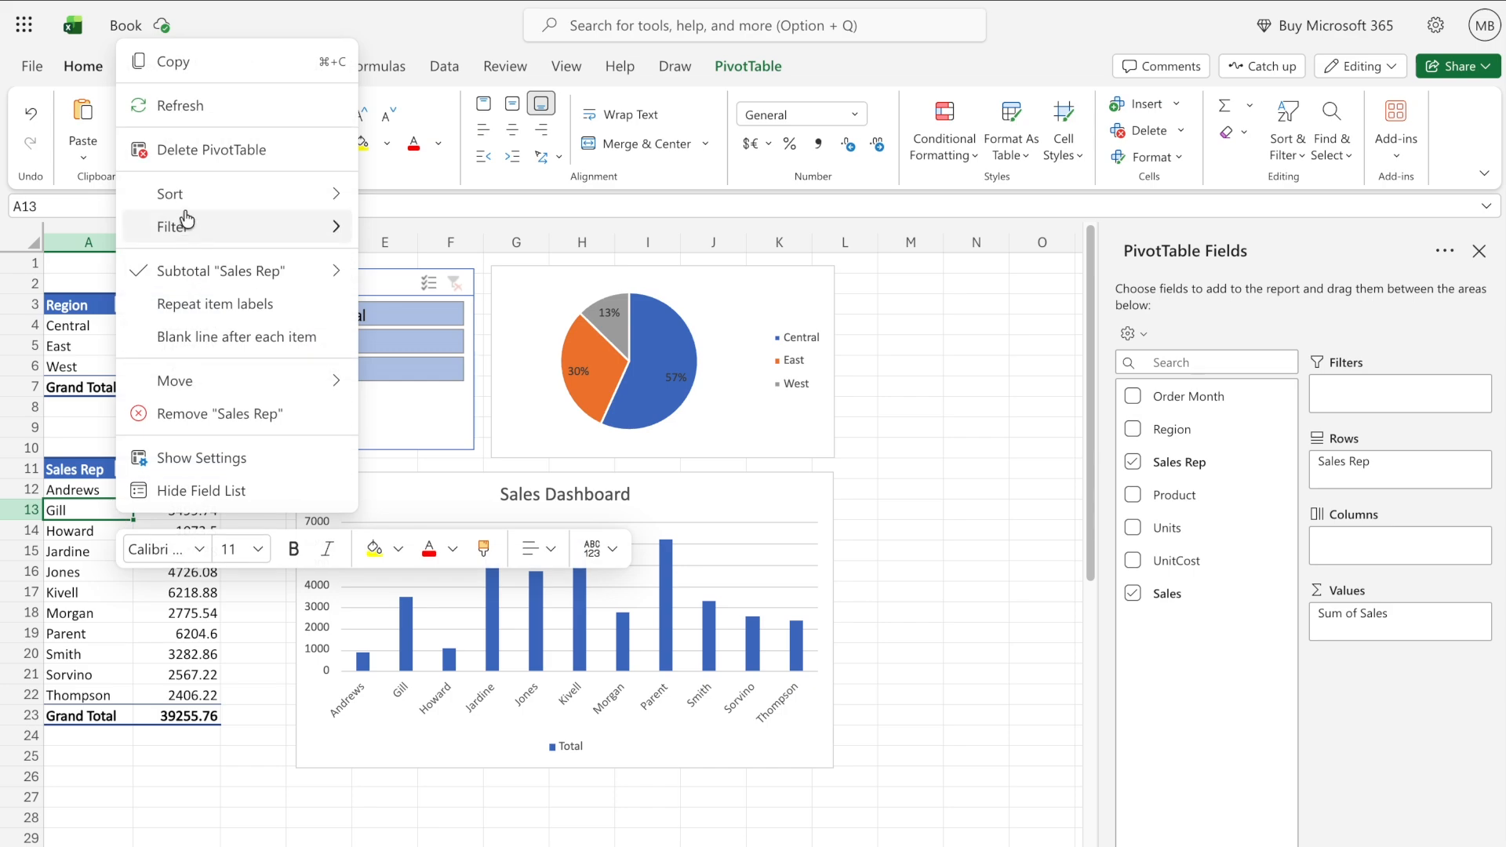
{"action": "left_click", "coordinate": [199, 113]}
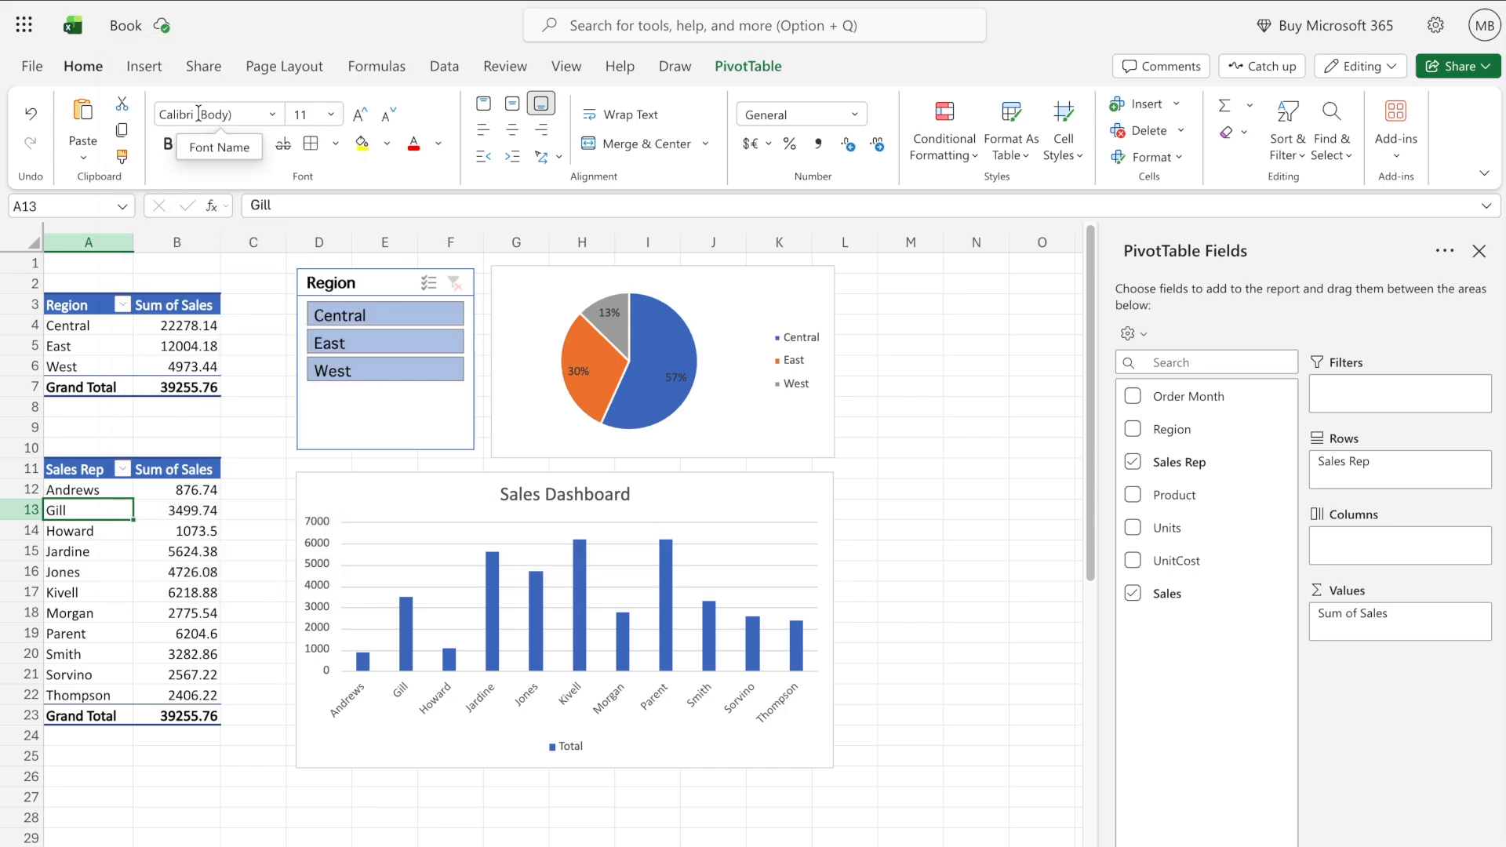